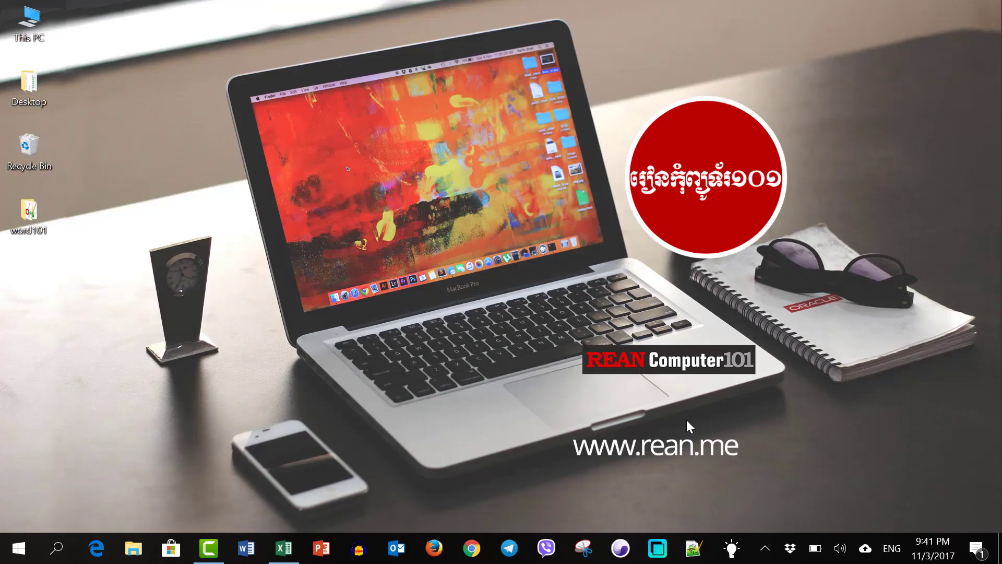
Restore the Book1 window maximized, select H7 and scroll across Sheet6's formatted data
{"action": "left_click", "coordinate": [284, 548]}
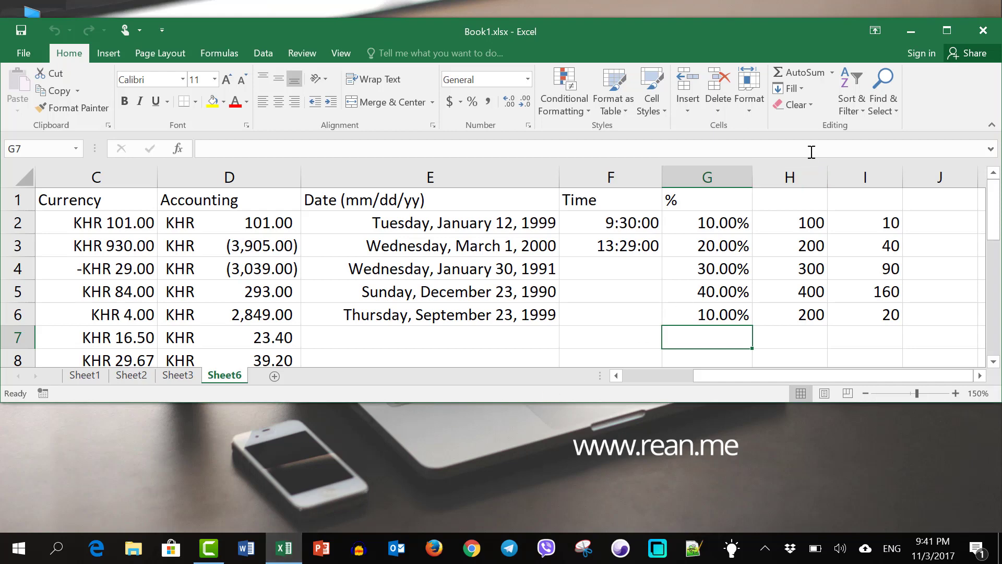
{"action": "left_click", "coordinate": [946, 30]}
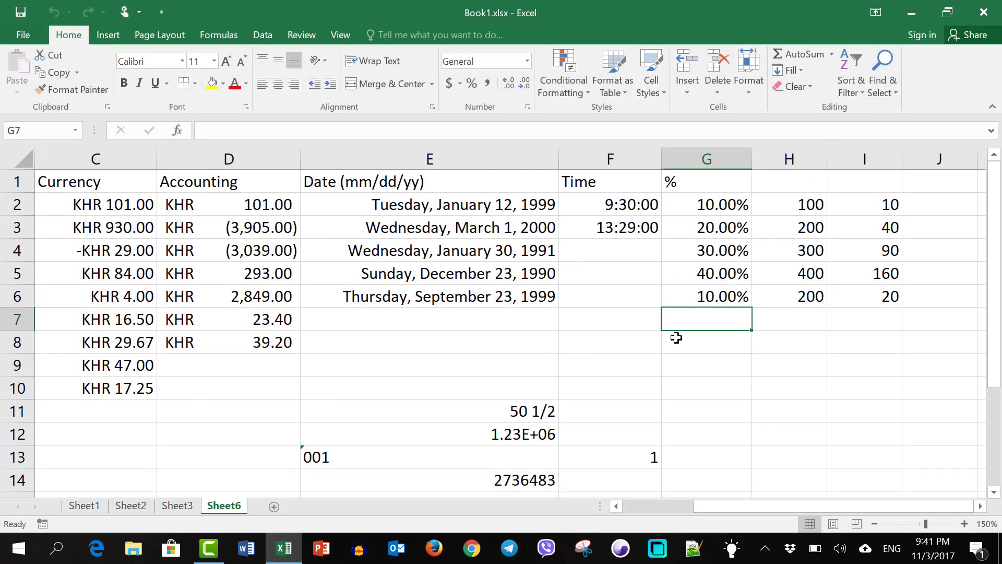
{"action": "left_click", "coordinate": [787, 321]}
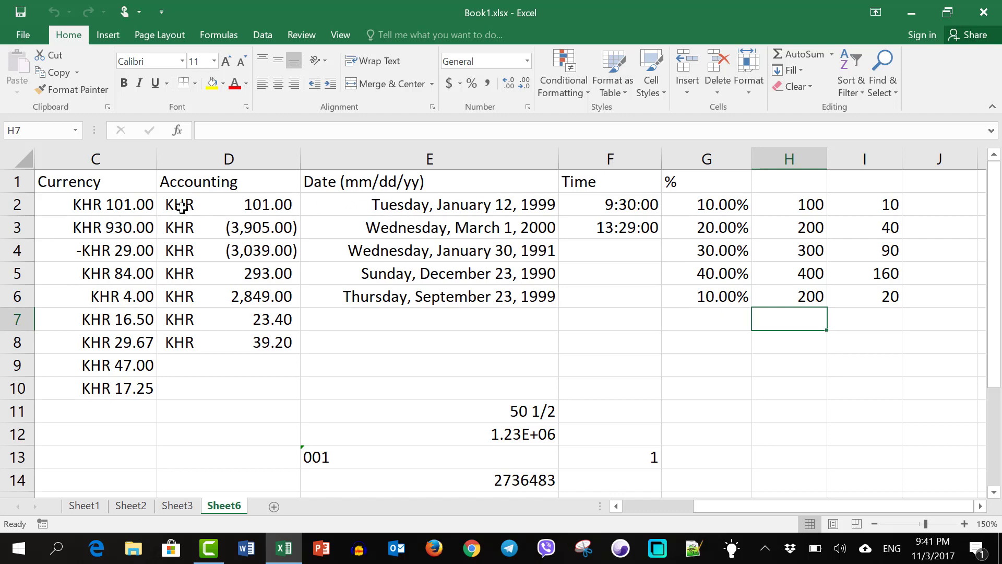
{"action": "left_click", "coordinate": [713, 510]}
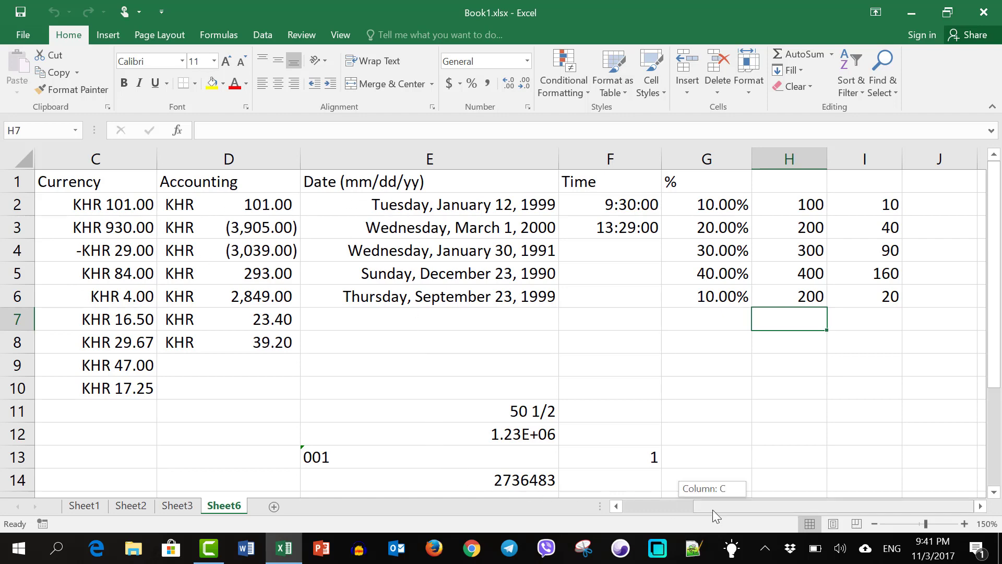
{"action": "left_click_drag", "start_coordinate": [713, 510], "coordinate": [626, 503]}
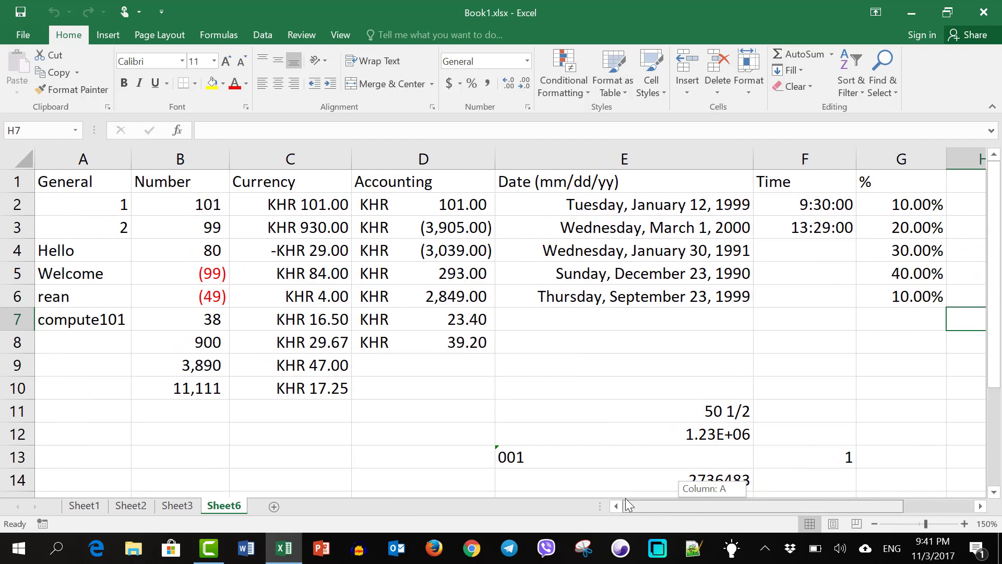
{"action": "left_click_drag", "start_coordinate": [628, 502], "coordinate": [742, 511]}
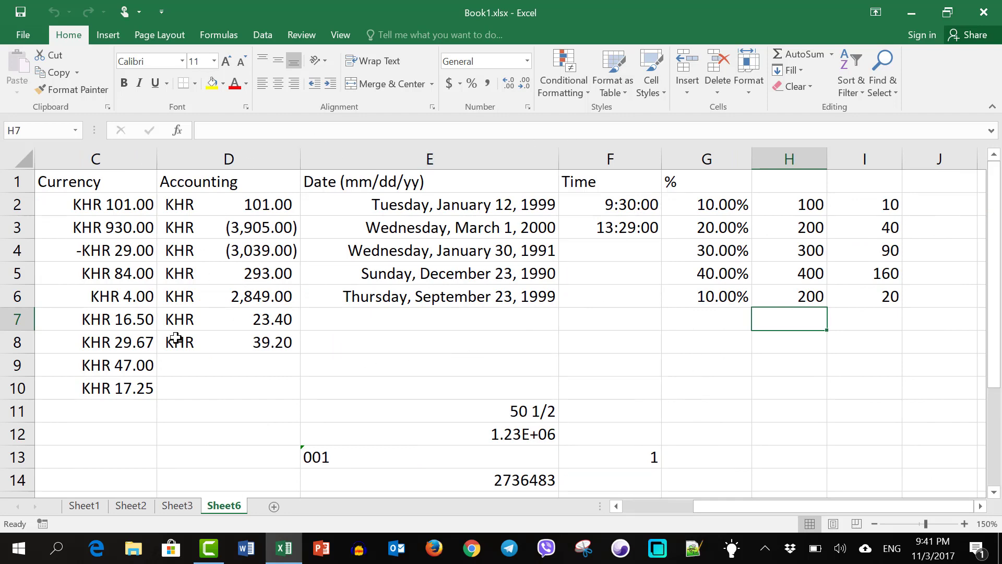
Insert a new blank Sheet4 and zoom it to 170%
{"action": "left_click", "coordinate": [274, 507]}
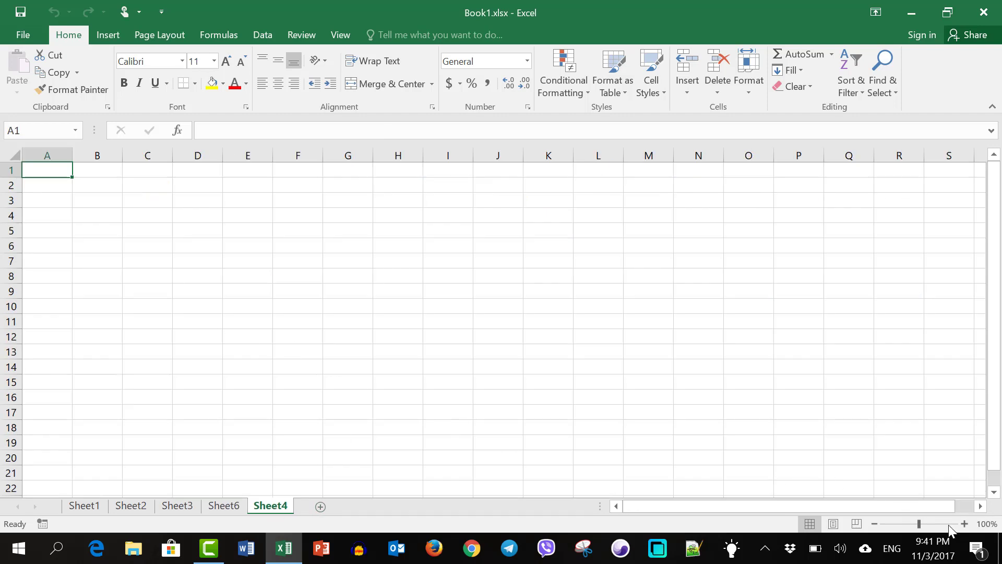
{"action": "left_click", "coordinate": [964, 523]}
{"action": "left_click", "coordinate": [964, 524]}
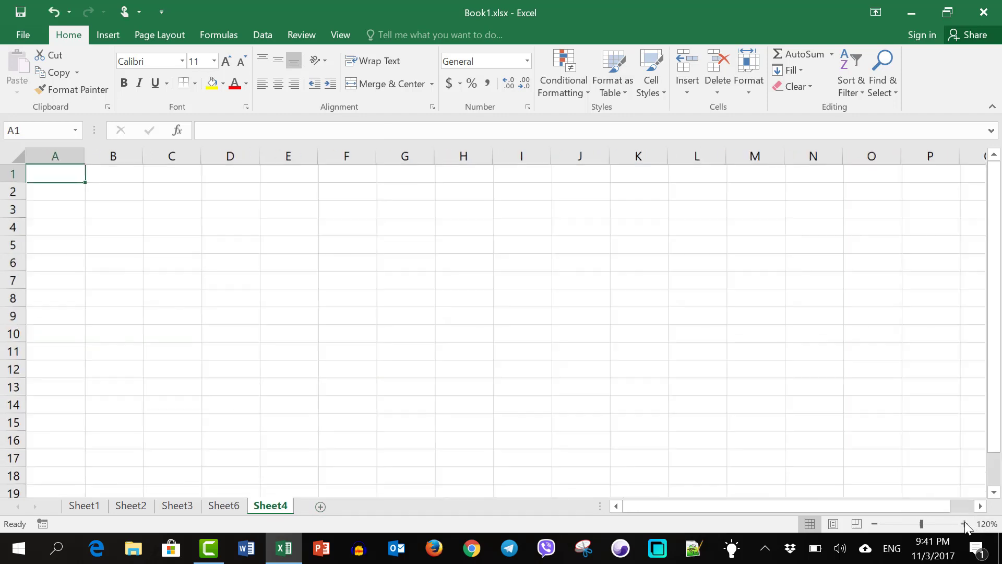
{"action": "left_click", "coordinate": [964, 524]}
{"action": "left_click", "coordinate": [964, 523]}
{"action": "left_click", "coordinate": [965, 523]}
{"action": "left_click", "coordinate": [964, 523]}
{"action": "left_click", "coordinate": [964, 523]}
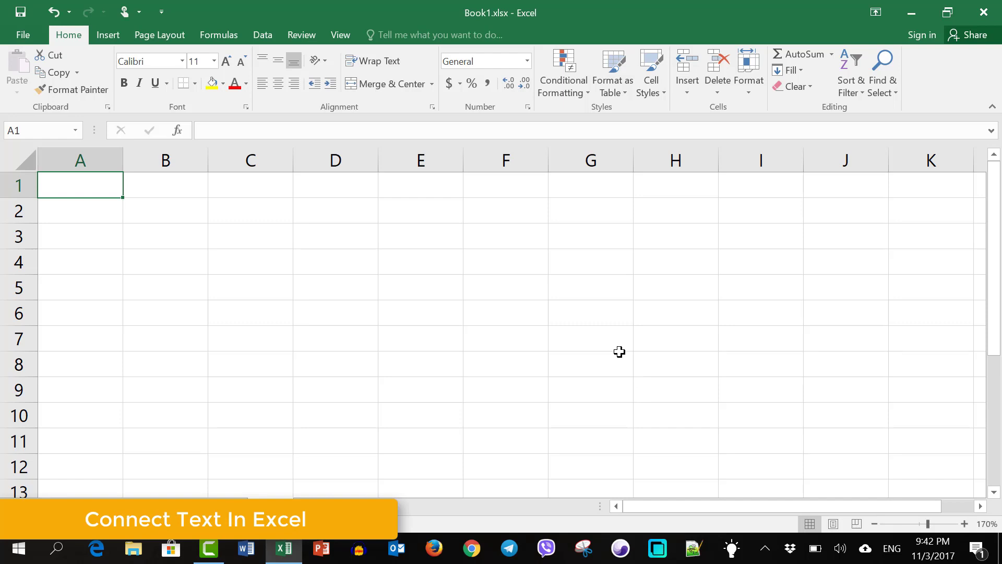
Enter headings Name1 in A1, Name2 in B1 and Name1Name2 in C1, then return to A2
{"action": "type", "text": "N"}
{"action": "type", "text": "ame1"}
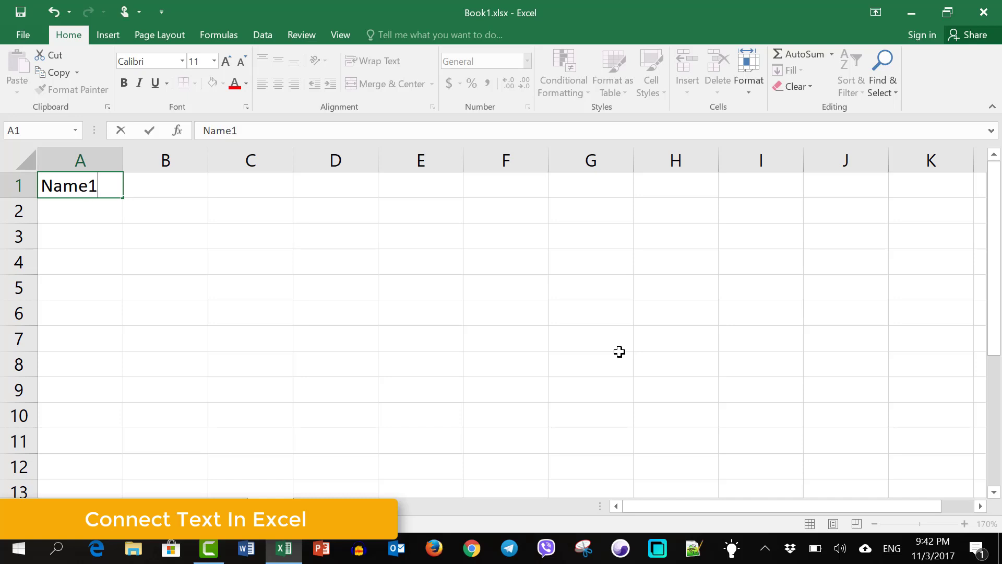
{"action": "key", "text": "Tab"}
{"action": "type", "text": "Name"}
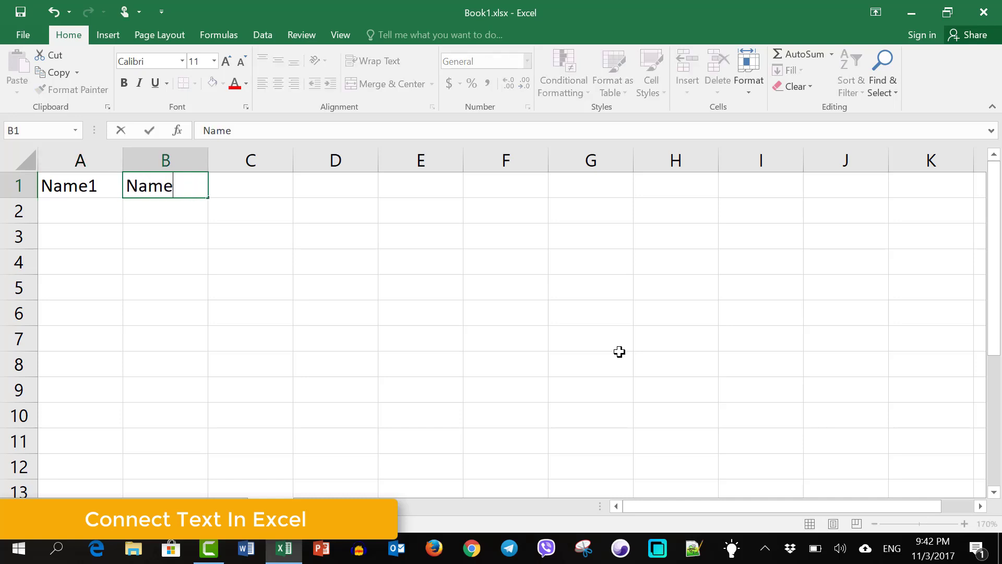
{"action": "type", "text": "2"}
{"action": "key", "text": "Return"}
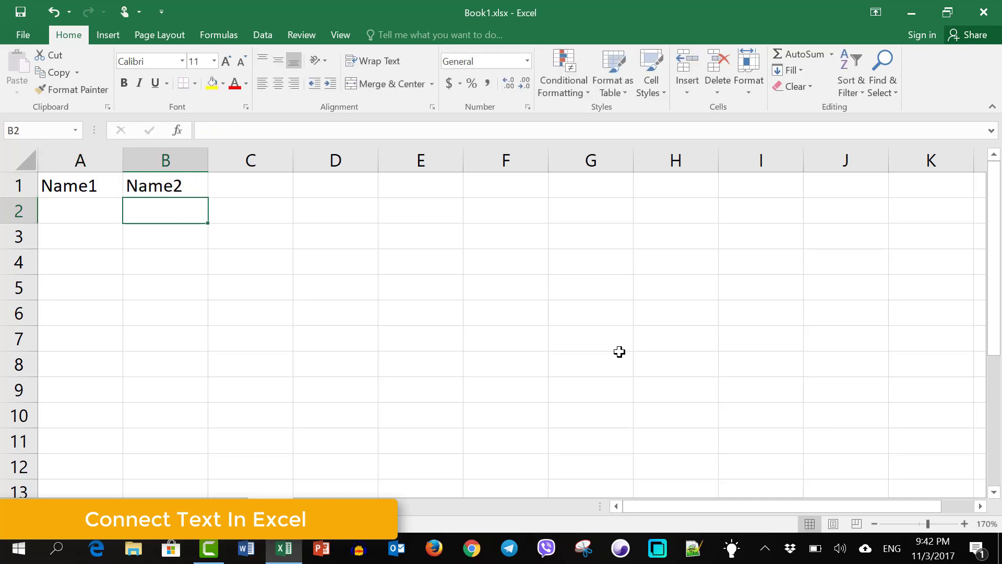
{"action": "left_click", "coordinate": [326, 182]}
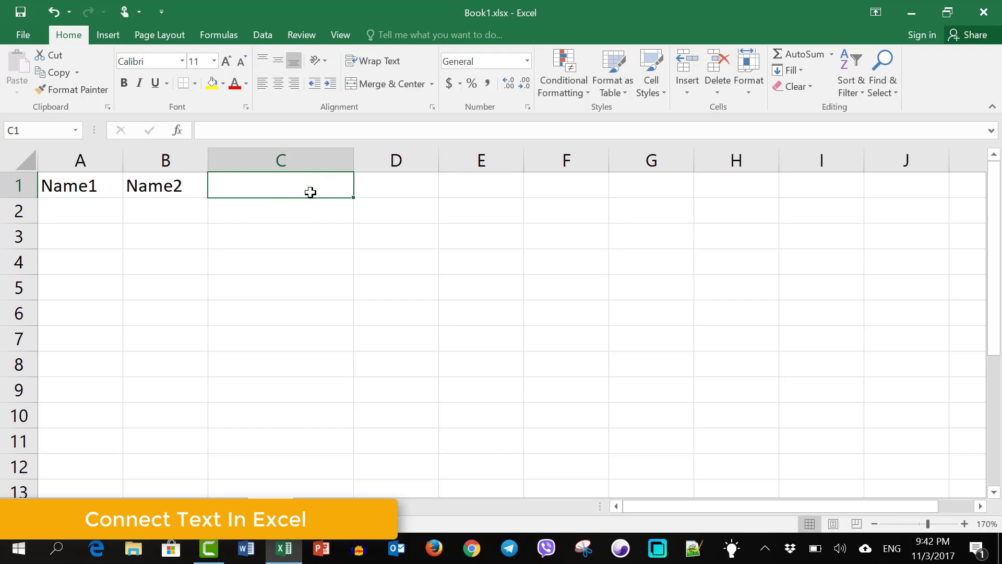
{"action": "type", "text": "Name"}
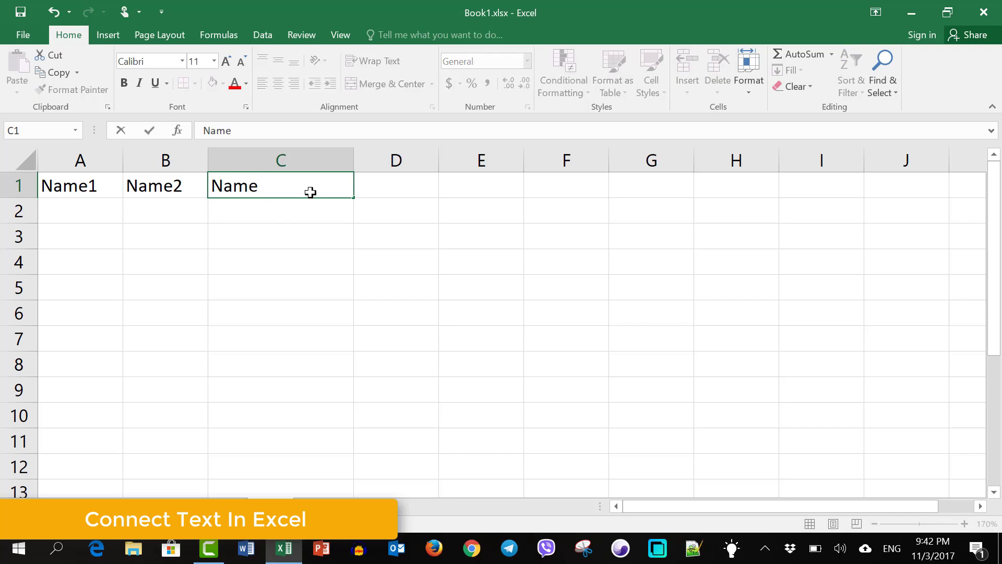
{"action": "type", "text": "1Name"}
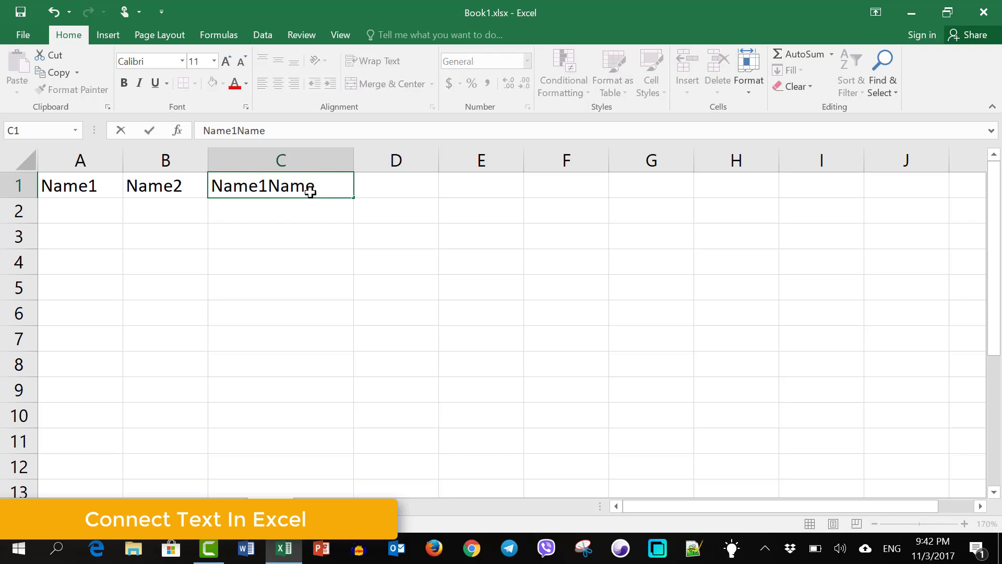
{"action": "type", "text": "2"}
{"action": "key", "text": "Tab"}
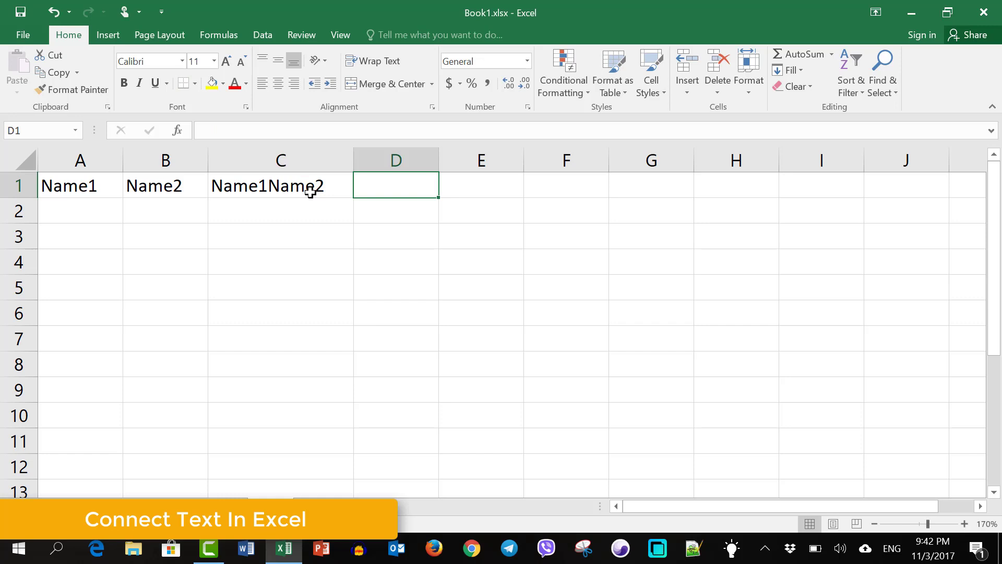
{"action": "key", "text": "Down"}
{"action": "key", "text": "Left"}
{"action": "key", "text": "Left"}
{"action": "key", "text": "Left"}
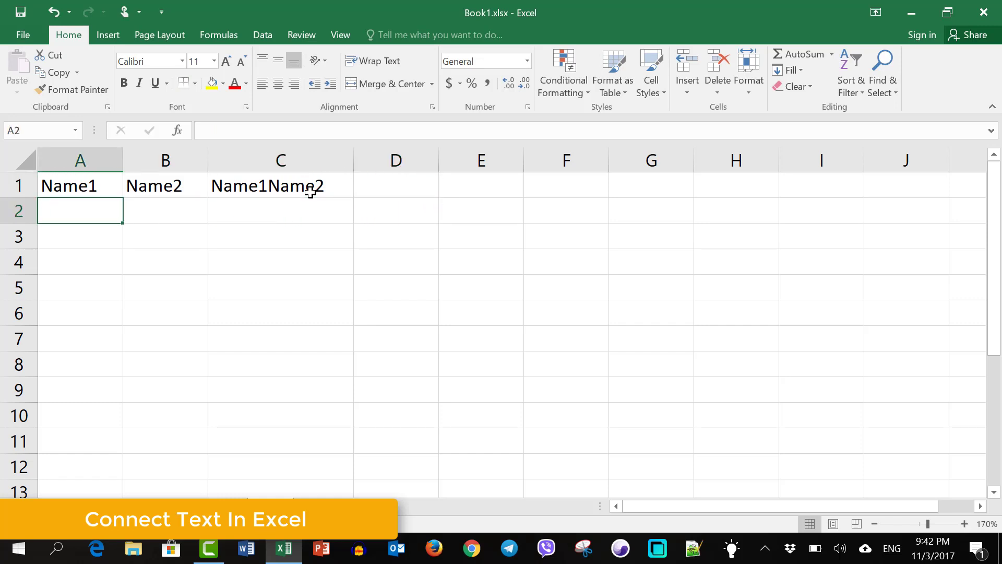
Enter the name pairs Sok/Dara in row 2 and Vuth/Naem in row 3
{"action": "type", "text": "Sok"}
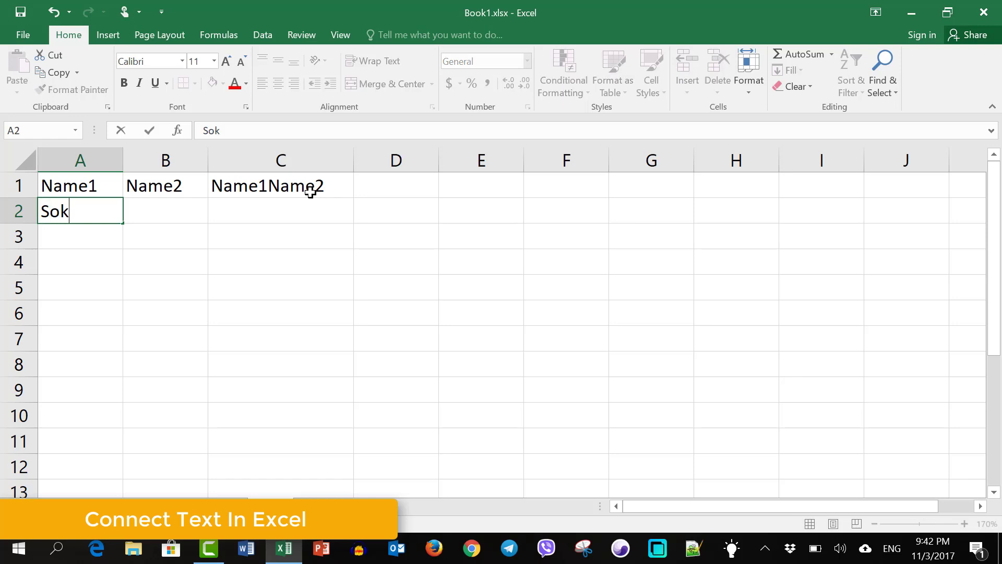
{"action": "key", "text": "Tab"}
{"action": "type", "text": "Da"}
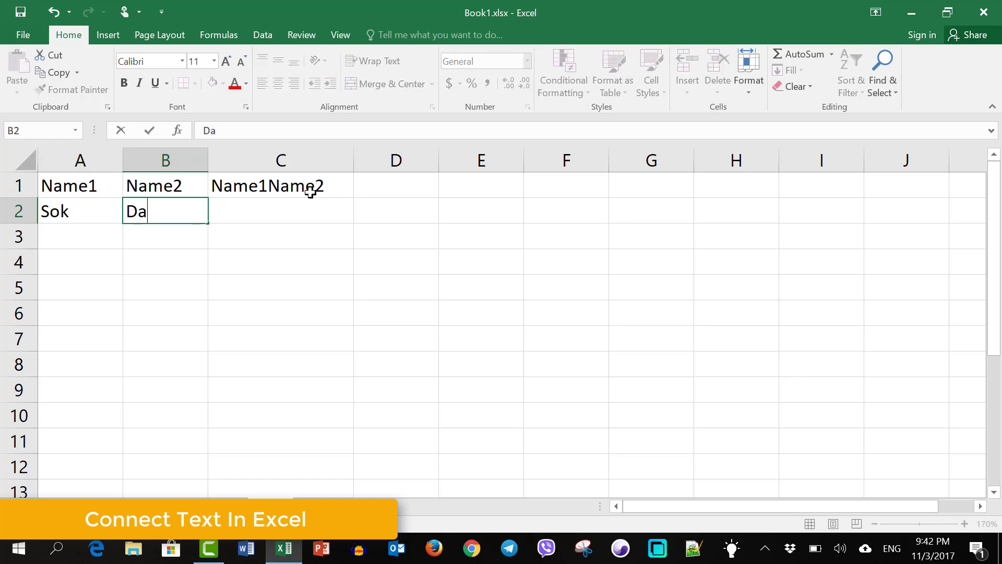
{"action": "type", "text": "ra"}
{"action": "key", "text": "Return"}
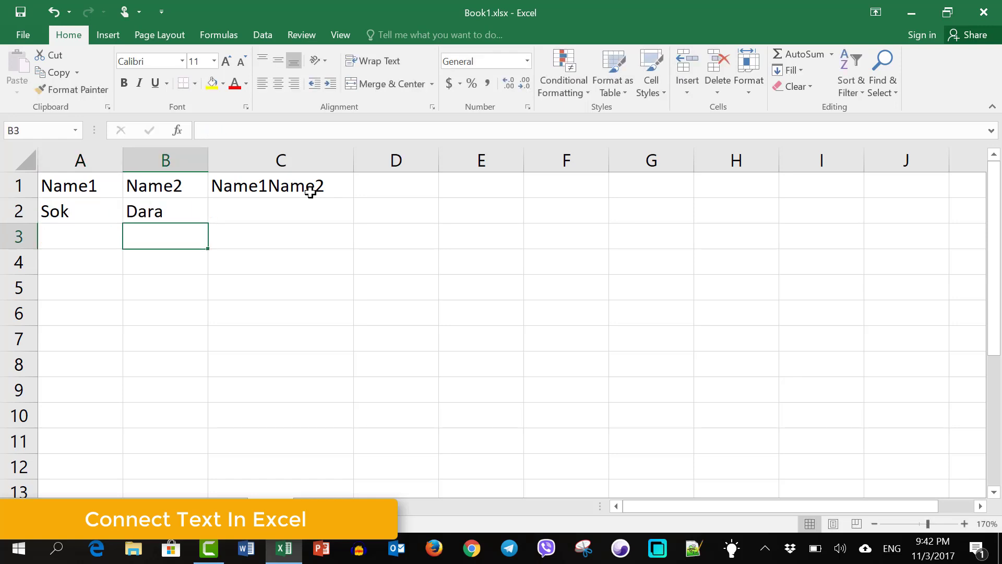
{"action": "key", "text": "Left"}
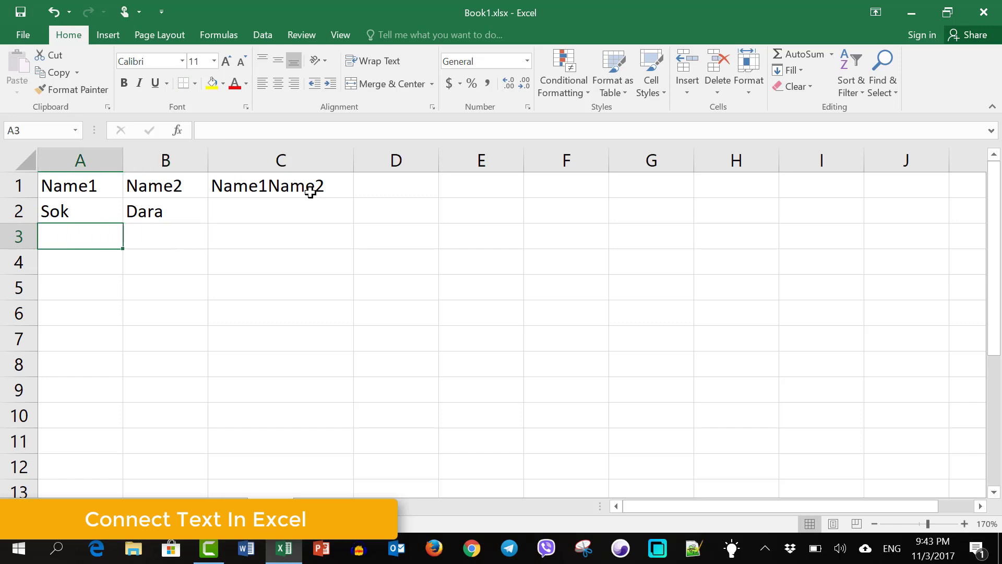
{"action": "type", "text": "Vu"}
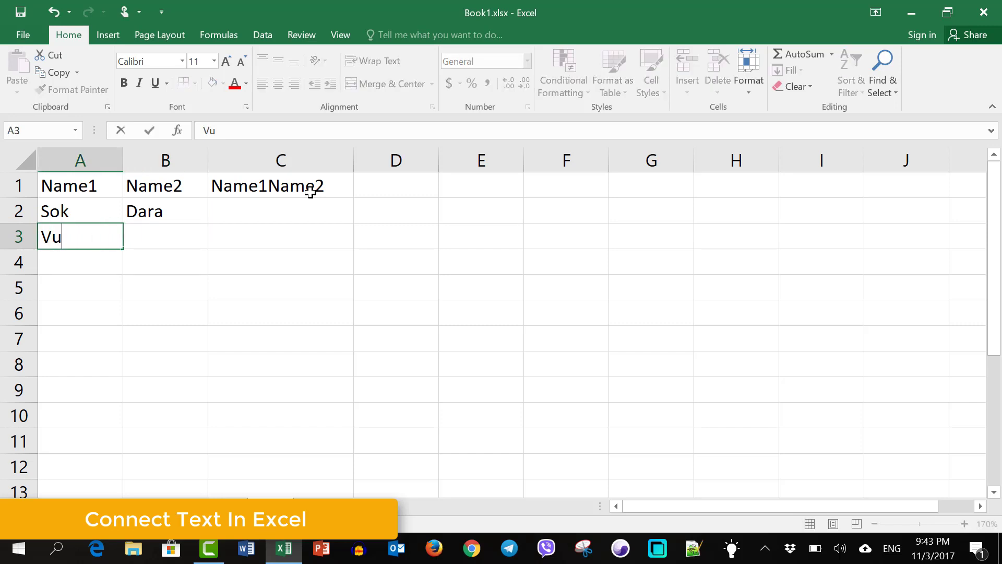
{"action": "type", "text": "th"}
{"action": "key", "text": "Tab"}
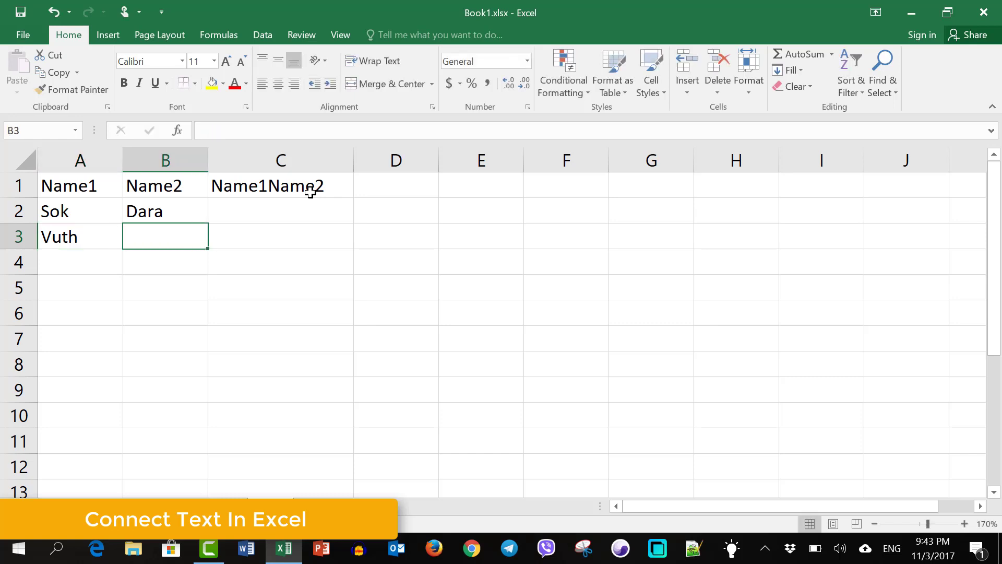
{"action": "type", "text": "Na"}
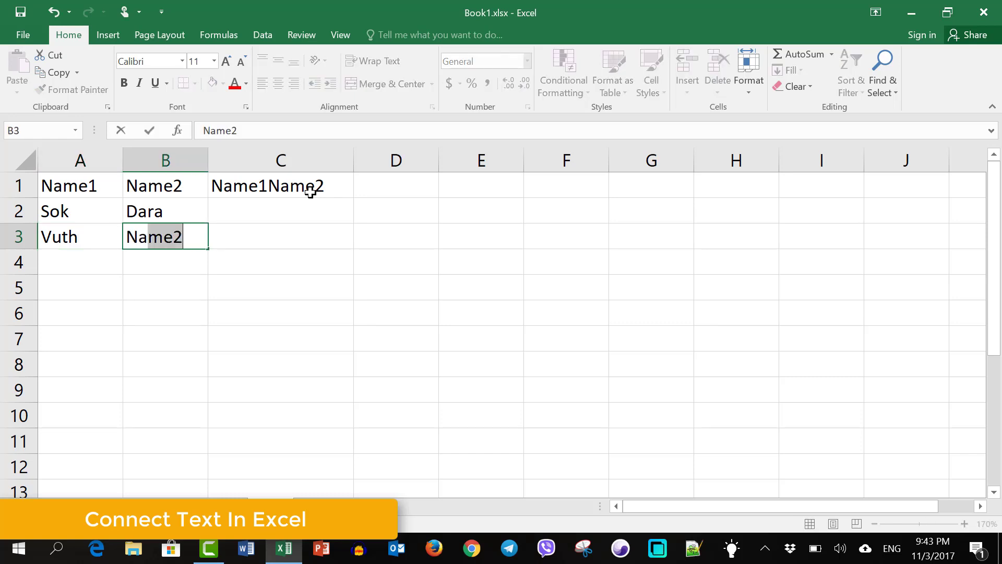
{"action": "type", "text": "em"}
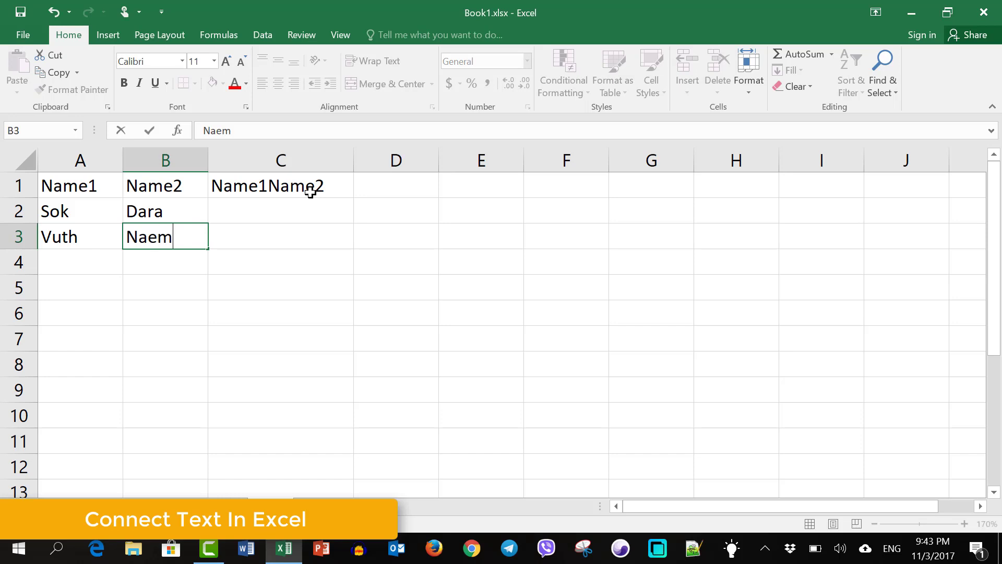
{"action": "key", "text": "Return"}
Enter Rean in A4 and computer101 in B4
{"action": "key", "text": "Left"}
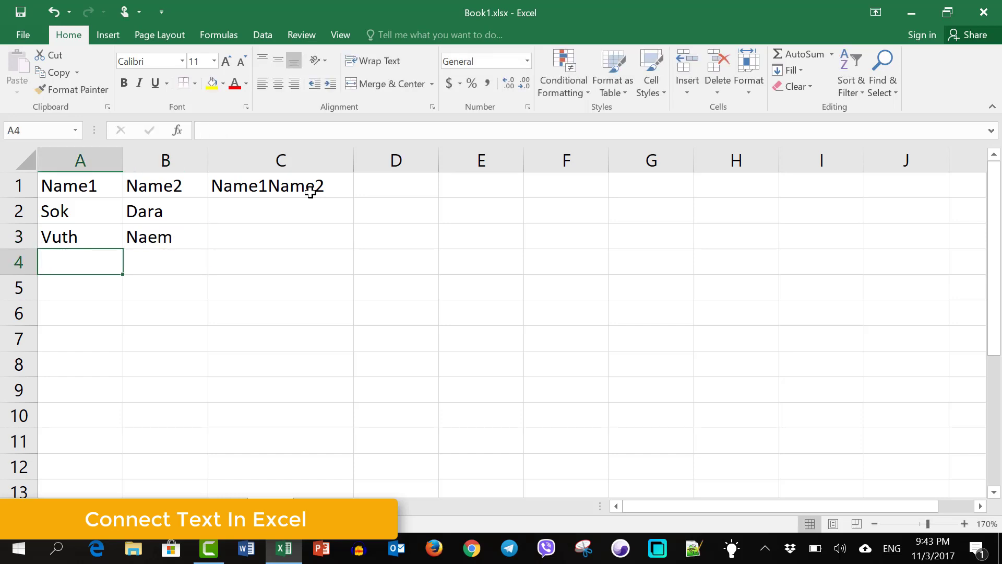
{"action": "type", "text": "Re"}
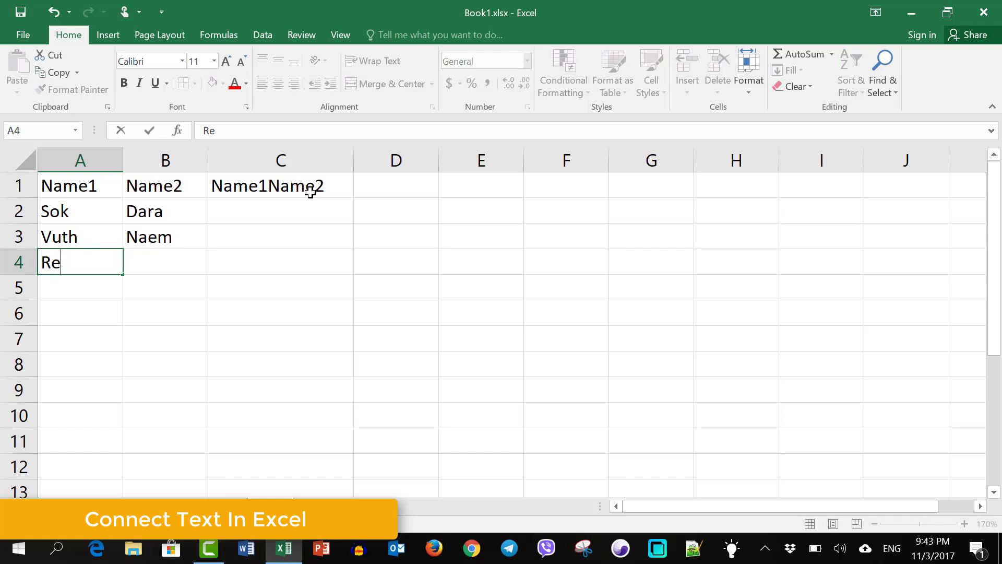
{"action": "type", "text": "an"}
{"action": "key", "text": "Tab"}
{"action": "type", "text": "c"}
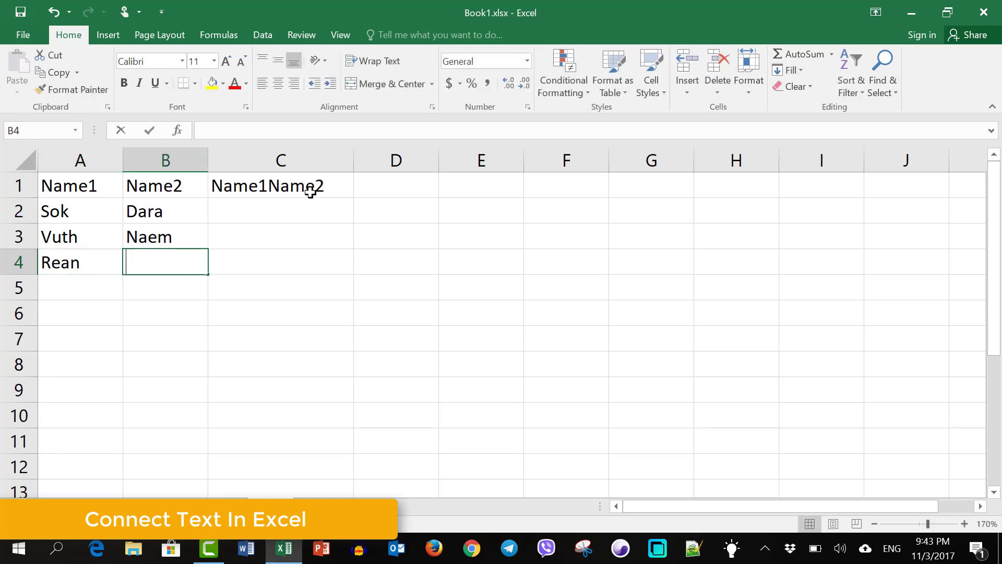
{"action": "type", "text": "omputer1"}
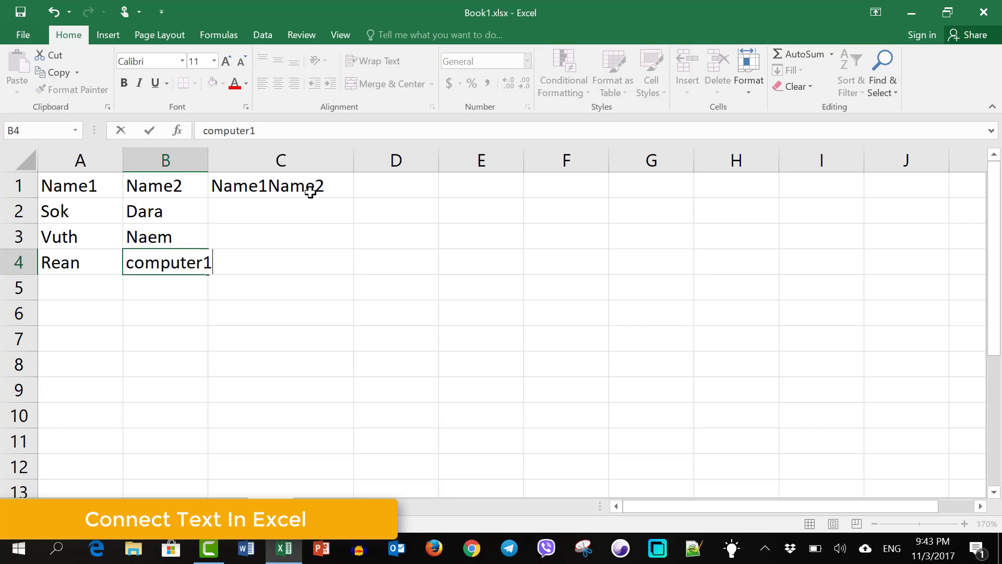
{"action": "type", "text": "01"}
{"action": "key", "text": "Return"}
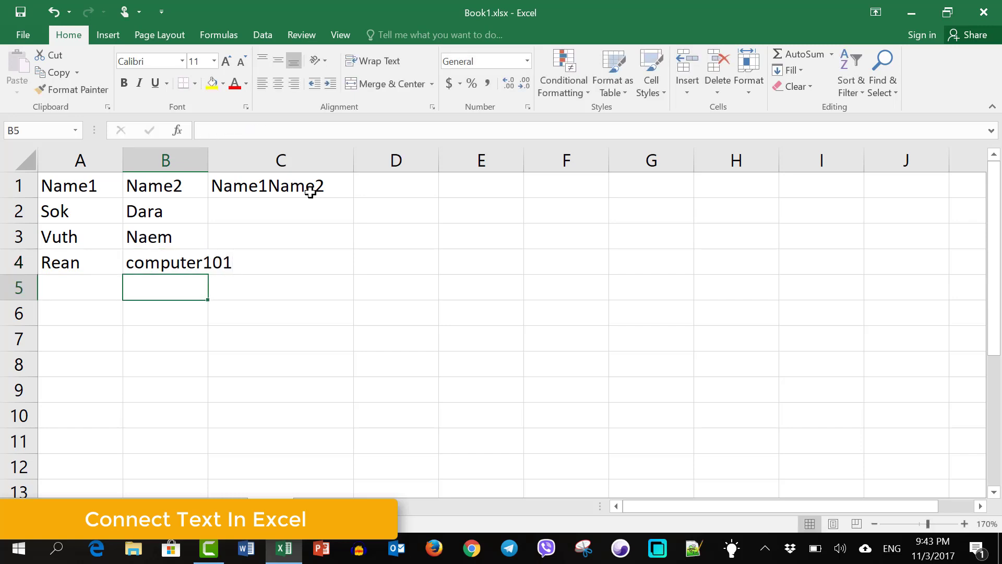
Autofit column B to fit computer101 and widen column C for the Name1Name2 heading
{"action": "left_click_drag", "start_coordinate": [206, 168], "coordinate": [206, 168]}
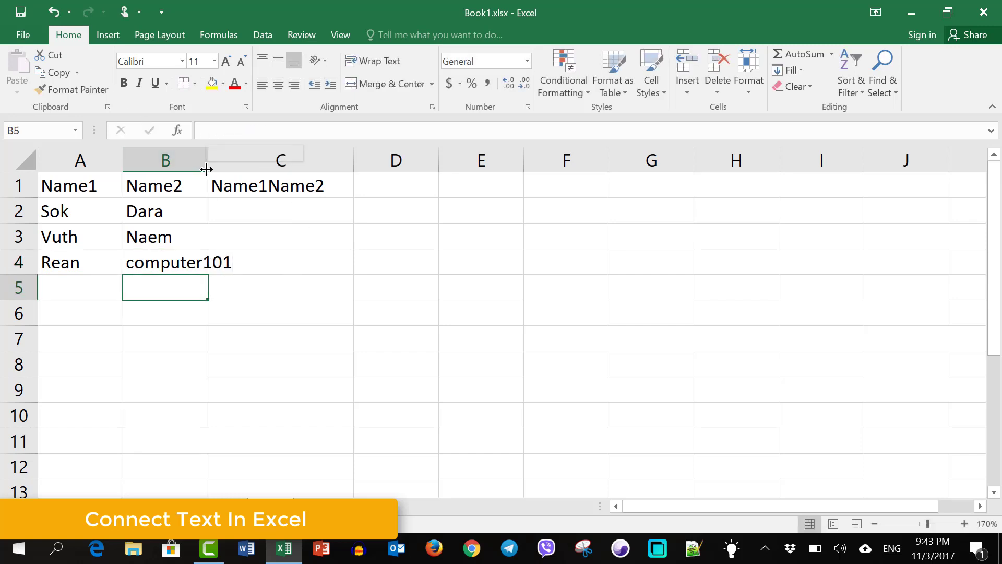
{"action": "double_click", "coordinate": [206, 169]}
{"action": "left_click", "coordinate": [313, 212]}
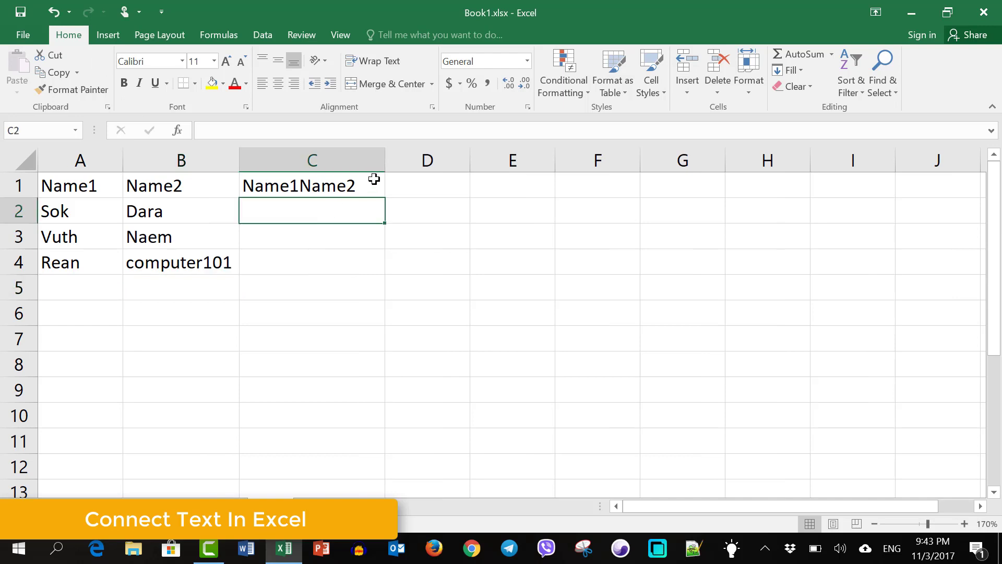
{"action": "mouse_move", "coordinate": [386, 162]}
{"action": "left_mouse_down"}
{"action": "mouse_move", "coordinate": [447, 173]}
{"action": "mouse_move", "coordinate": [436, 174]}
{"action": "left_mouse_up"}
{"action": "left_click_drag", "start_coordinate": [329, 209], "coordinate": [333, 266]}
{"action": "left_click", "coordinate": [325, 219]}
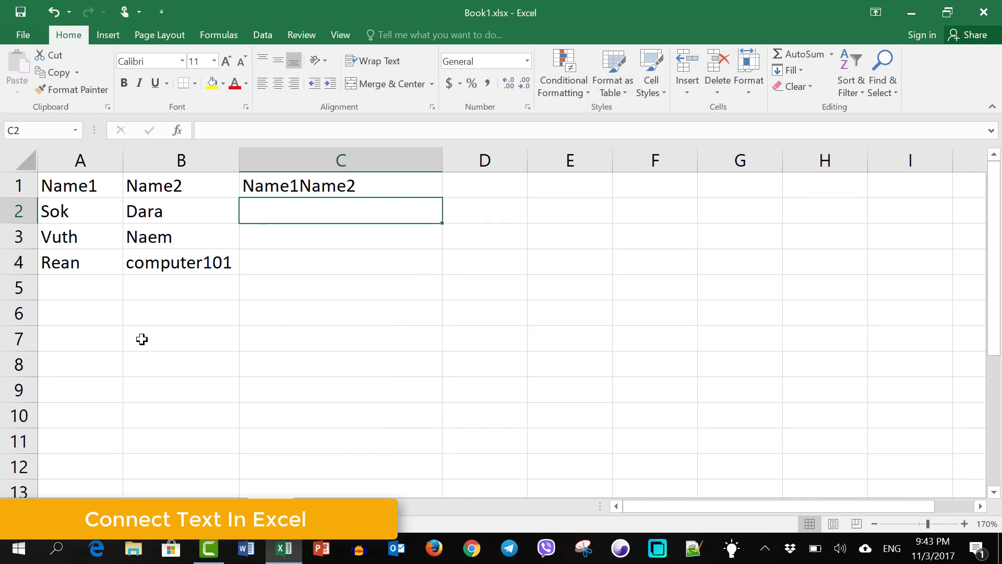
{"action": "left_click", "coordinate": [143, 338]}
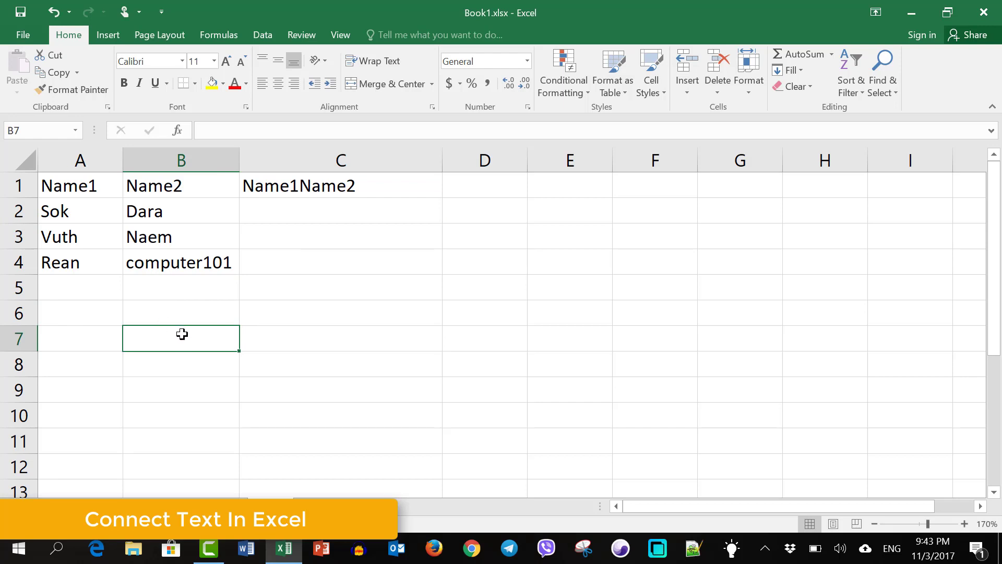
In B7, start a =CONCATENATE( formula using the =con autocomplete suggestion
{"action": "type", "text": "=co"}
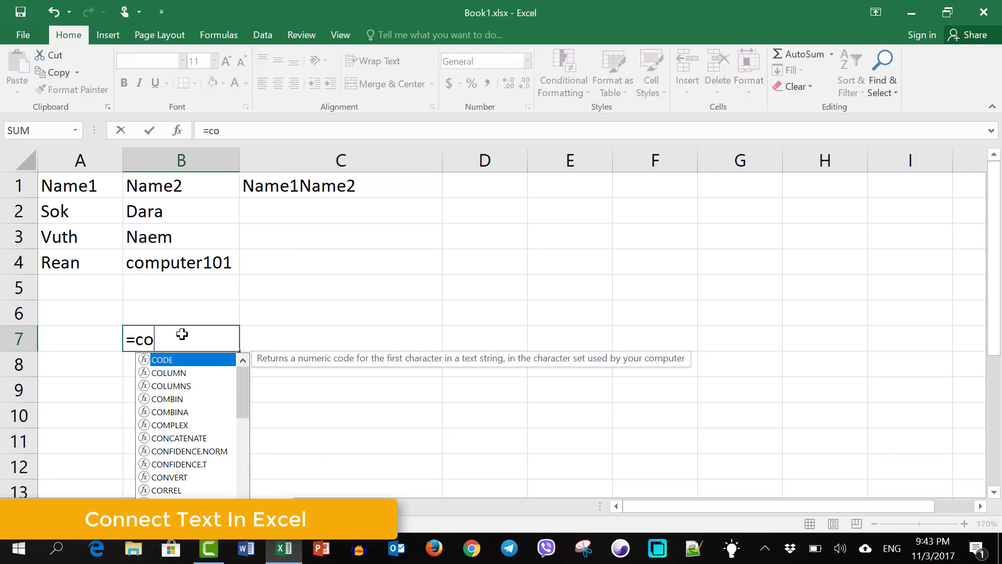
{"action": "type", "text": "n"}
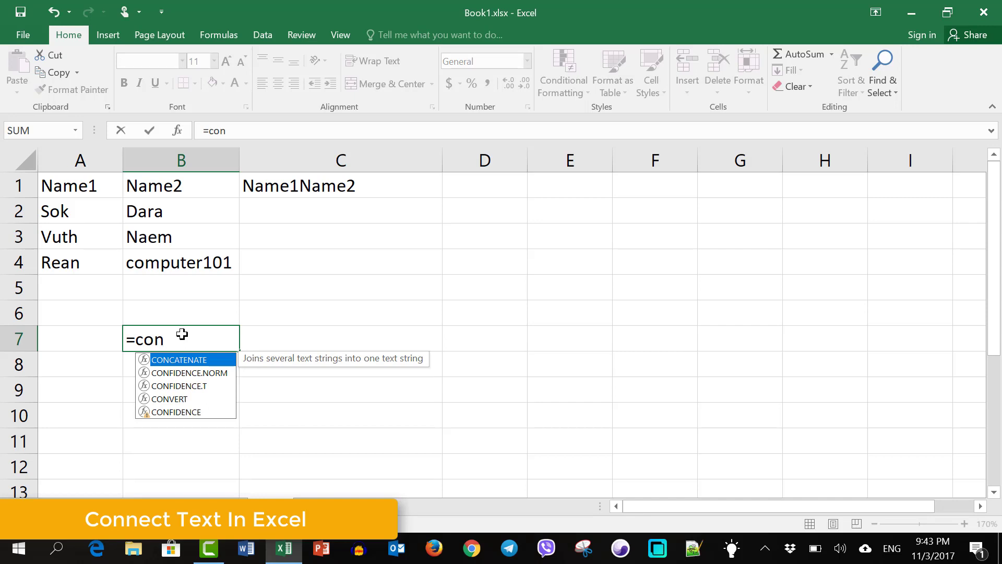
{"action": "key", "text": "Tab"}
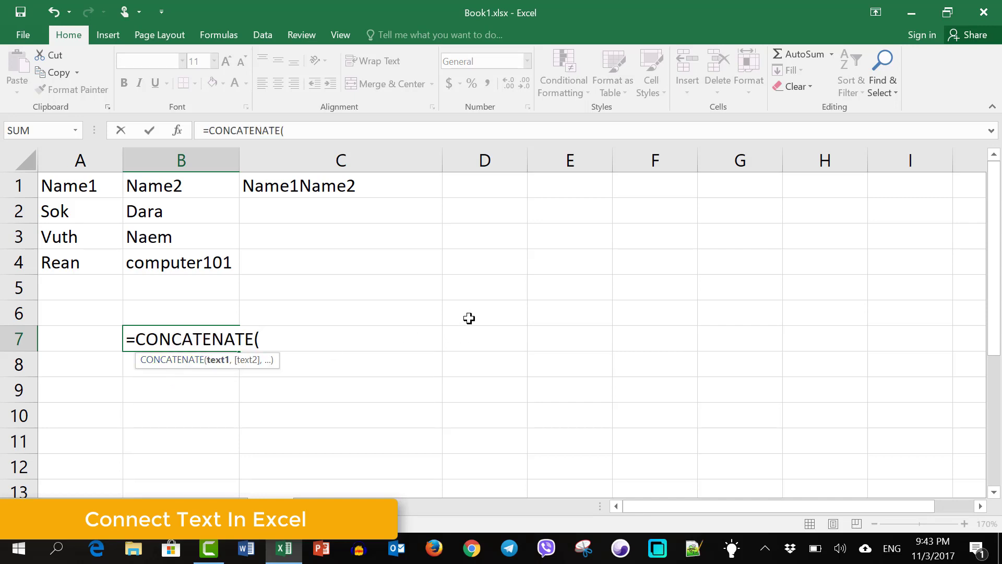
Enter the CONCATENATE syntax in B7, adding a leading quote after Excel rejects it as a formula
{"action": "type", "text": "te"}
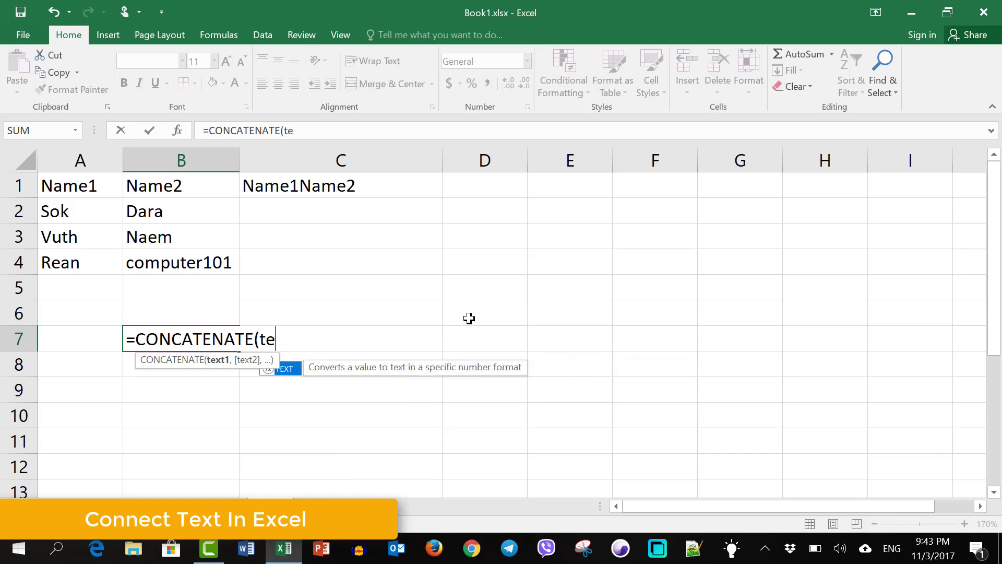
{"action": "type", "text": "xt1,[text2"}
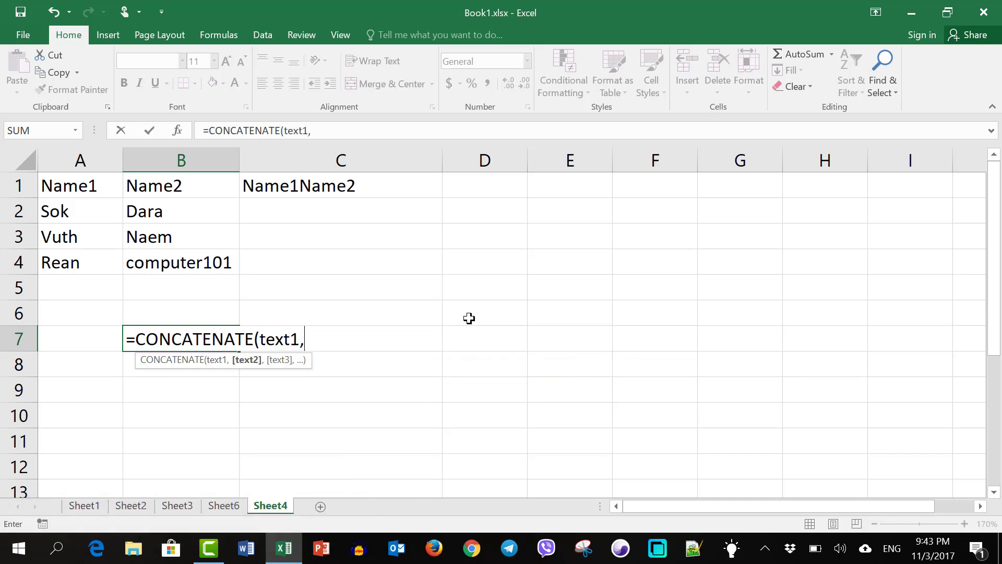
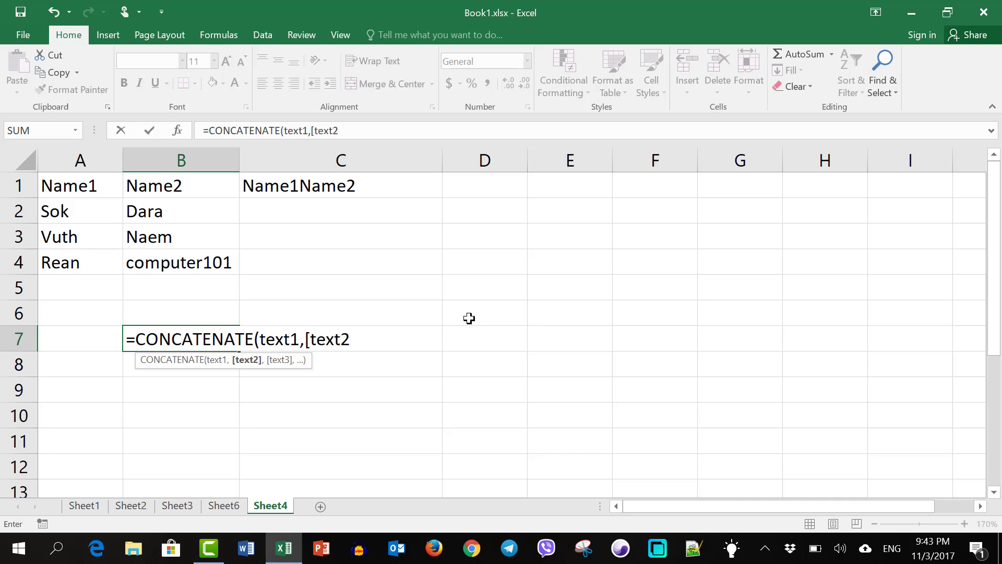
In B7, start a =CONCATENATE( formula using the =con autocomplete suggestion
Enter the CONCATENATE syntax in B7, adding a leading quote after Excel rejects it as a formula
{"action": "type", "text": "]"}
{"action": "type", "text": ",...."}
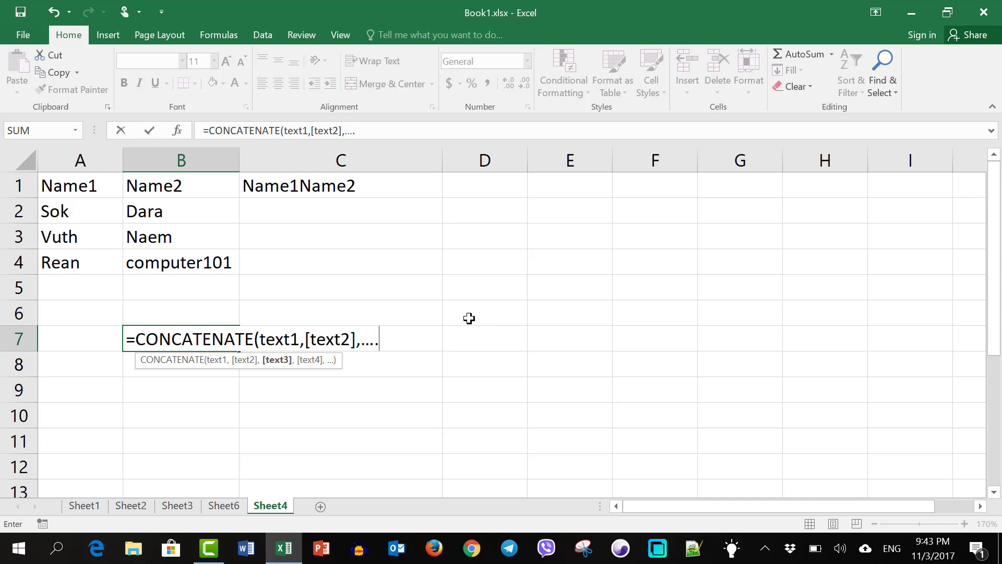
{"action": "type", "text": ")"}
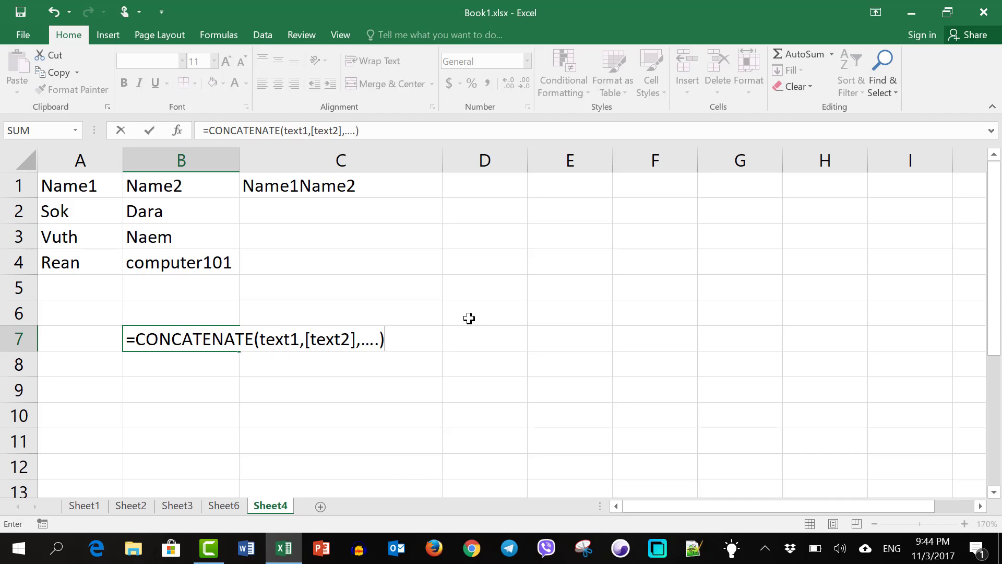
{"action": "type", "text": "\""}
{"action": "key", "text": "Return"}
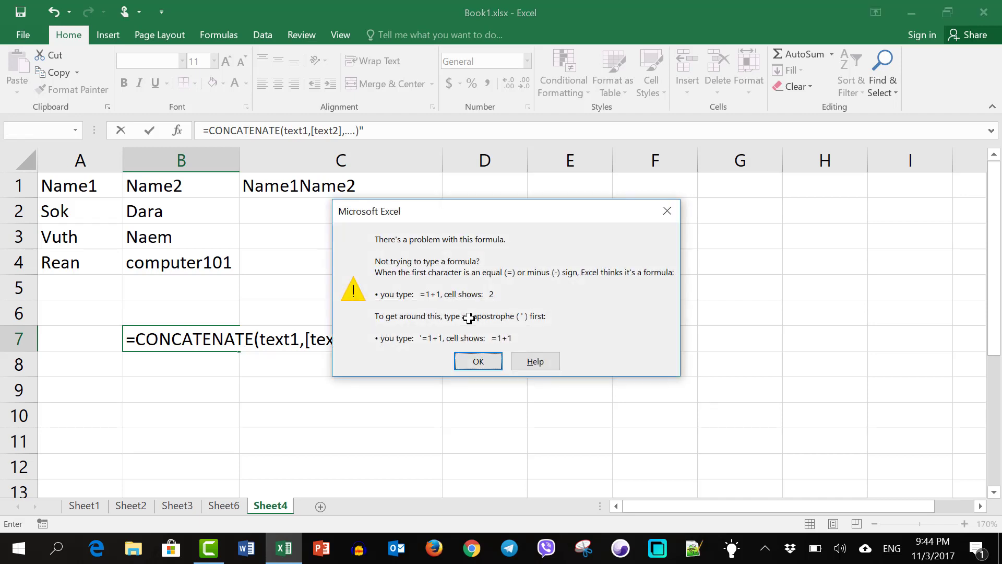
{"action": "key", "text": "Return"}
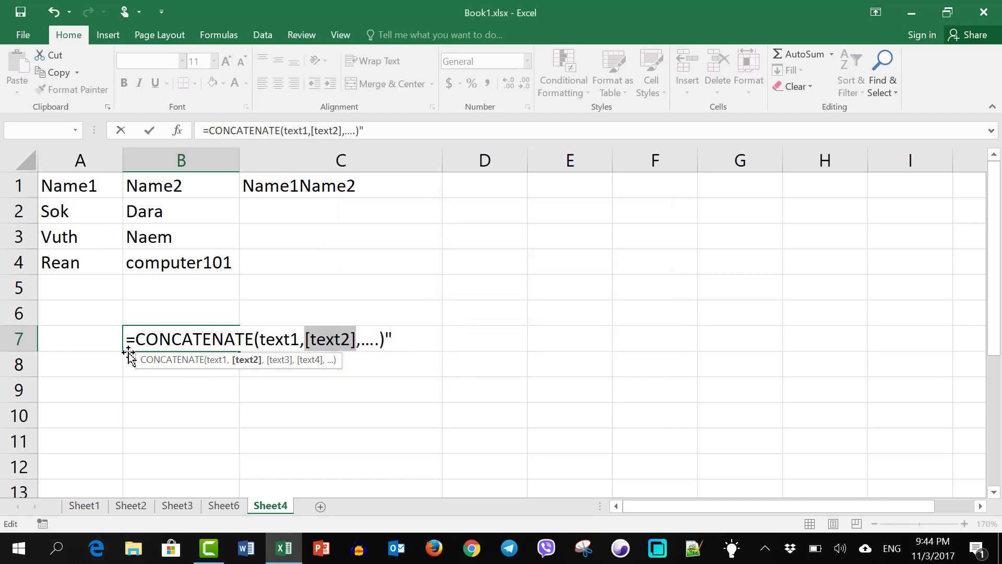
{"action": "left_click", "coordinate": [136, 338]}
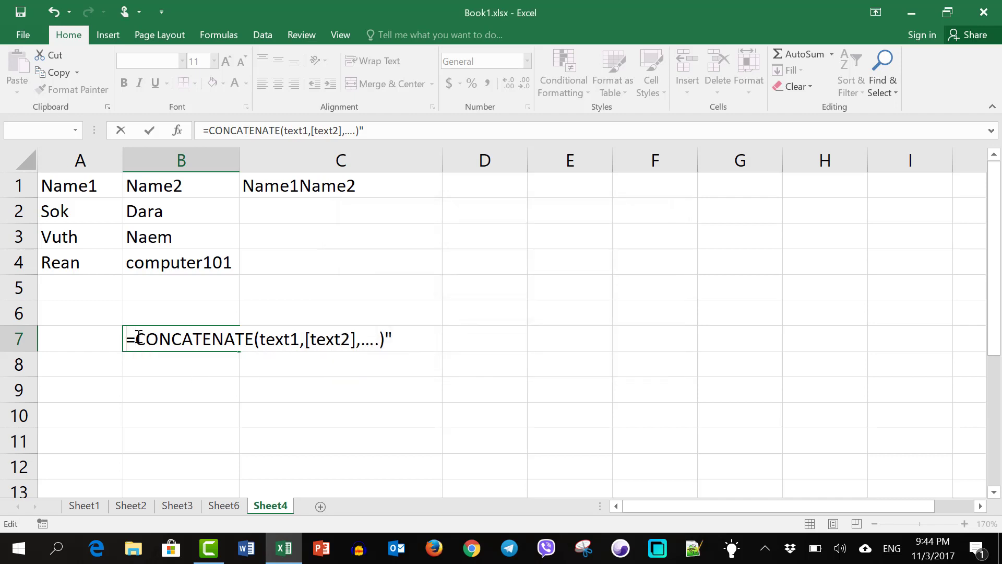
{"action": "type", "text": "\""}
{"action": "key", "text": "Return"}
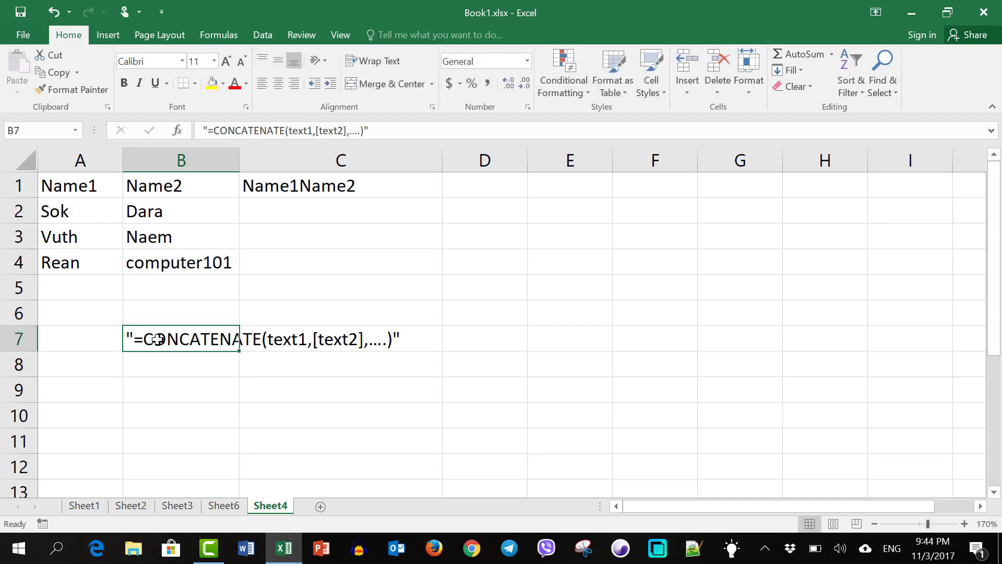
Remove the stray quotes so B7 shows =CONCATENATE(text1,[text2],....) as plain text
{"action": "double_click", "coordinate": [152, 339]}
{"action": "left_click", "coordinate": [144, 338]}
{"action": "left_click", "coordinate": [134, 338]}
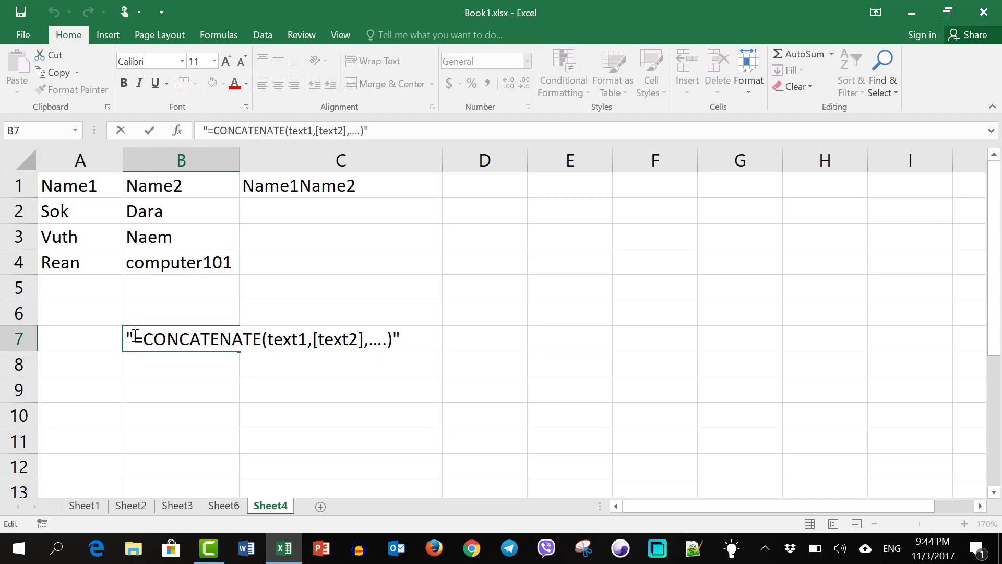
{"action": "key", "text": "BackSpace"}
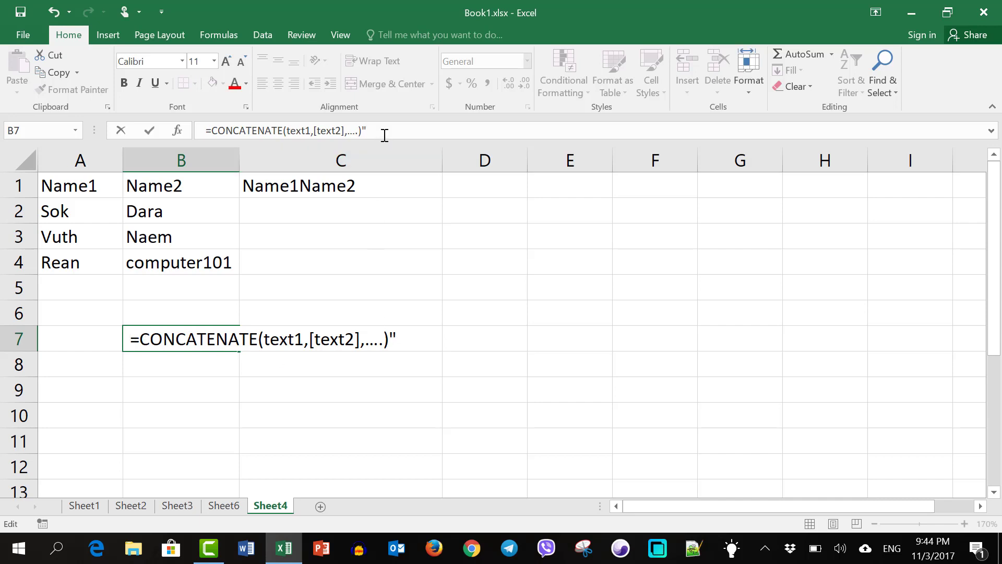
{"action": "key", "text": "BackSpace"}
{"action": "key", "text": "Return"}
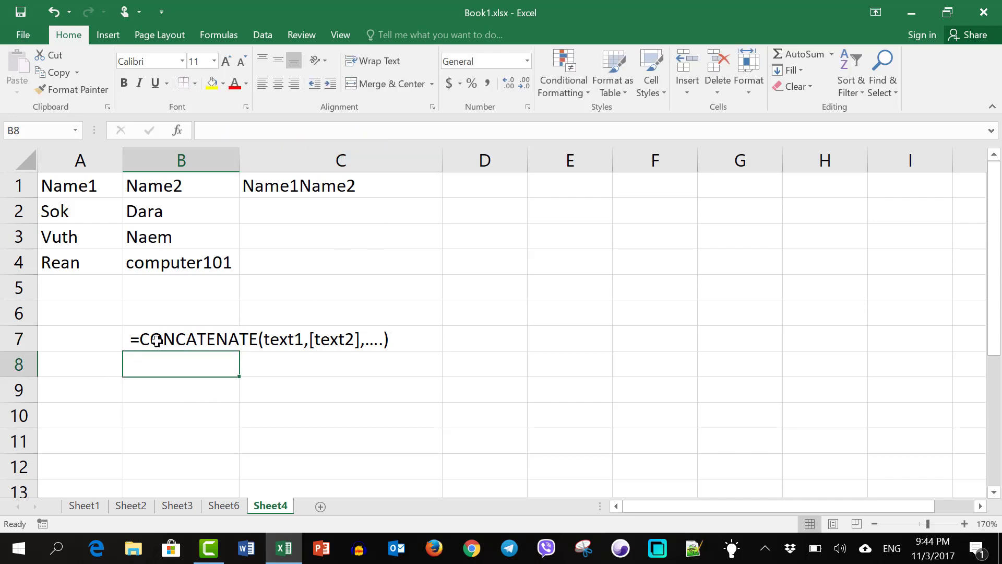
{"action": "left_click", "coordinate": [209, 339]}
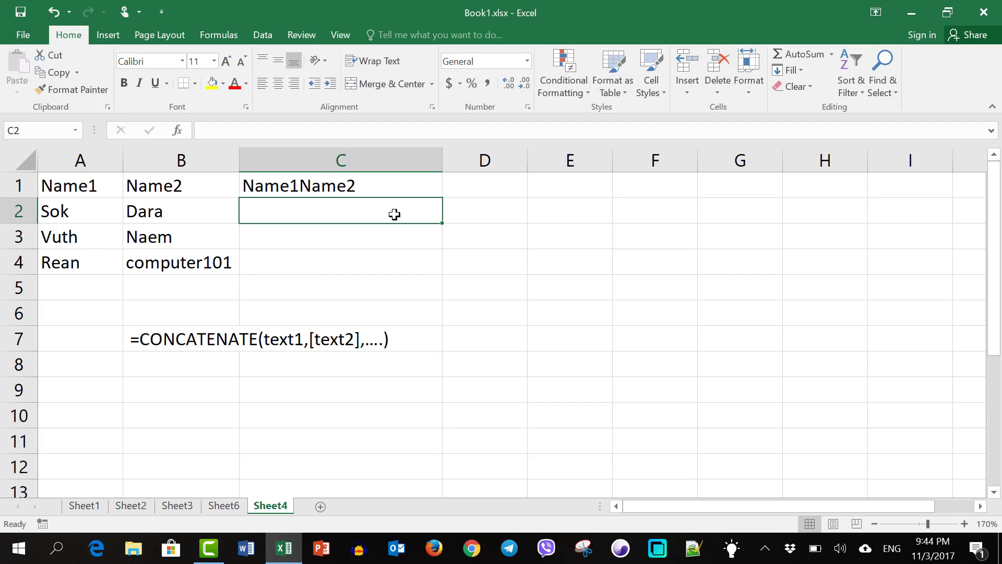
{"action": "type", "text": "="}
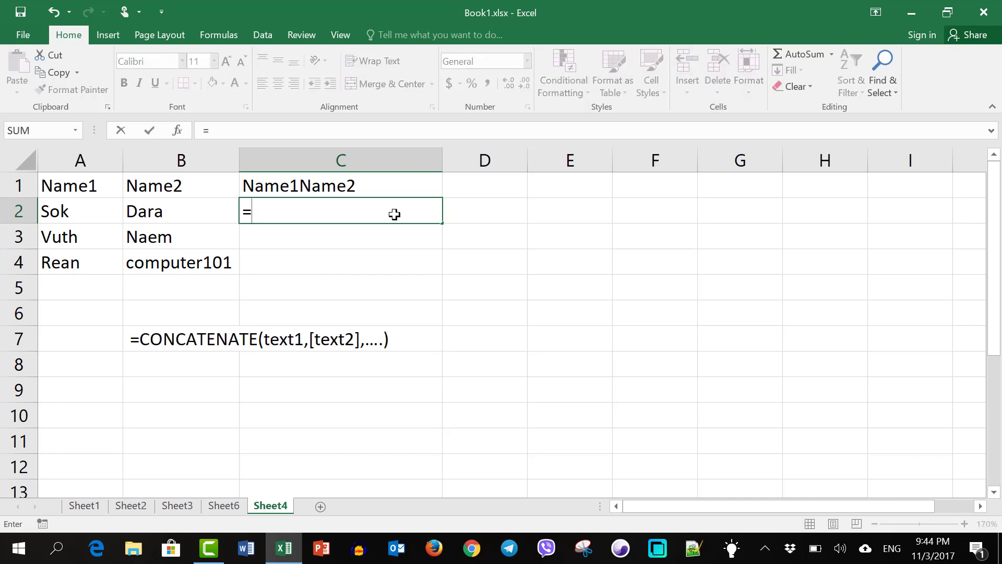
{"action": "type", "text": "con"}
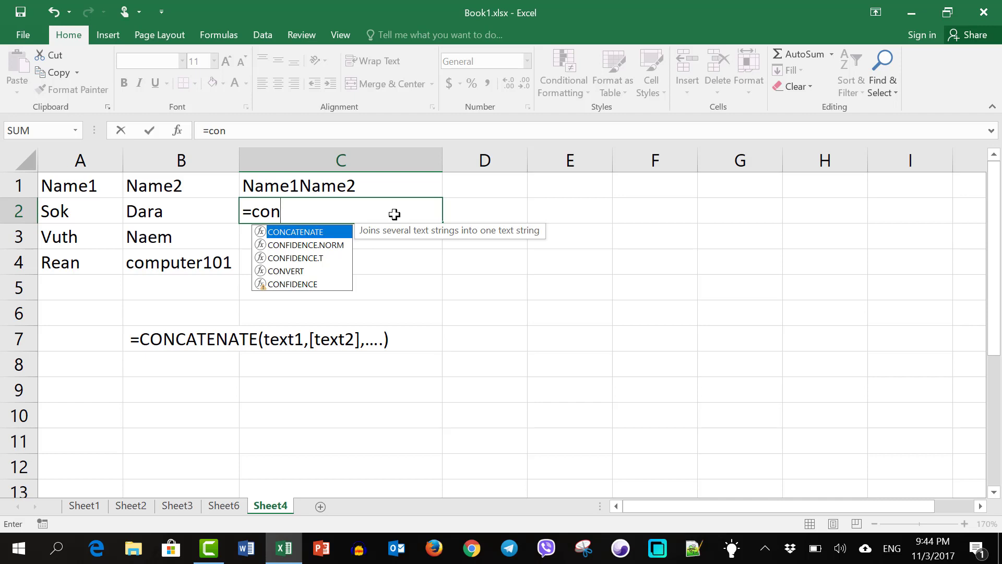
{"action": "key", "text": "Tab"}
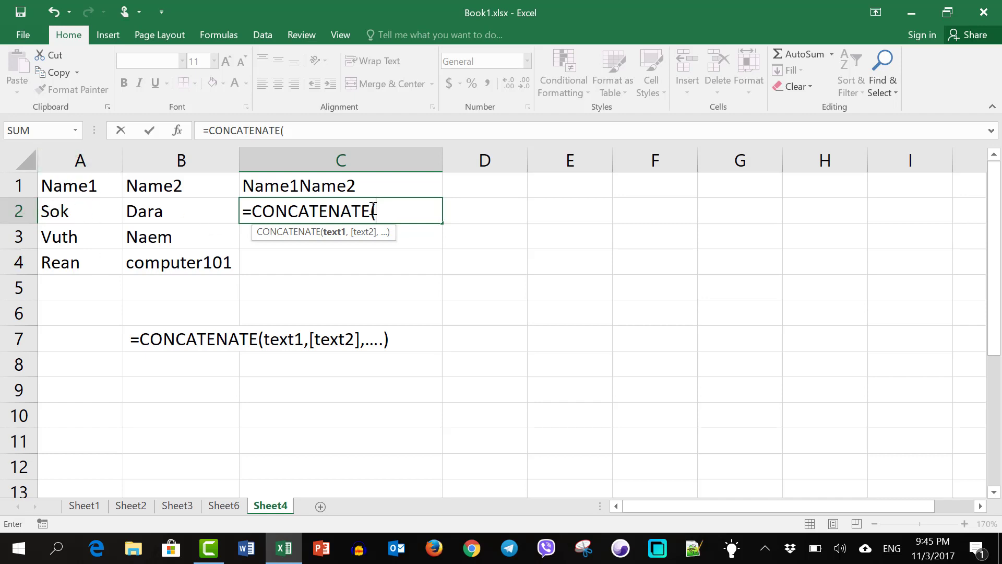
{"action": "type", "text": "A2"}
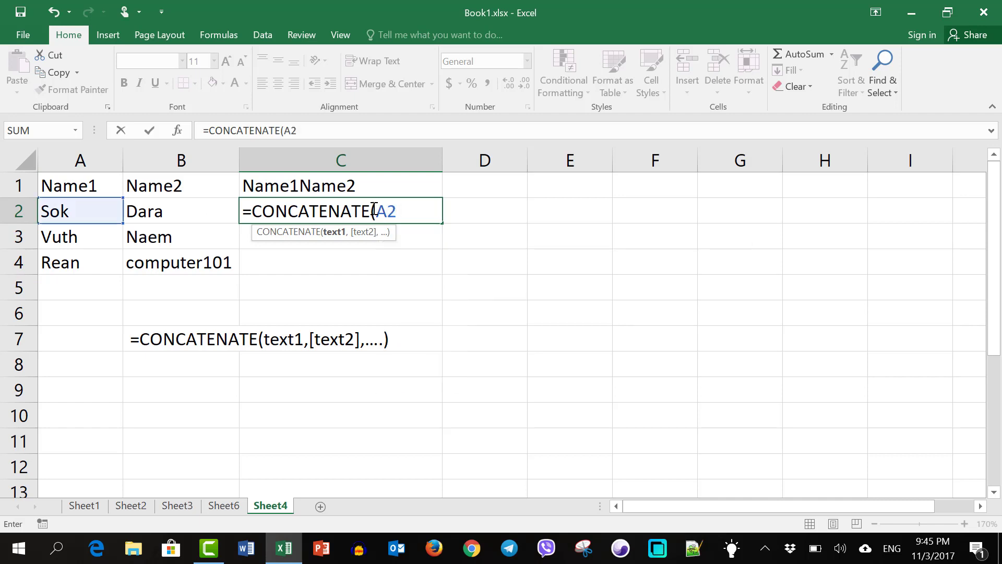
{"action": "type", "text": ","}
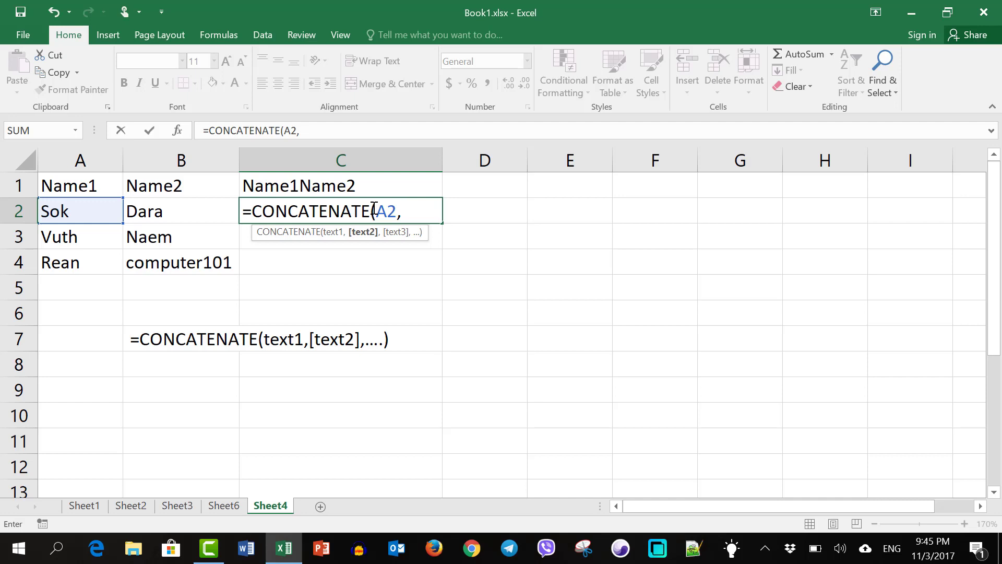
{"action": "type", "text": " B"}
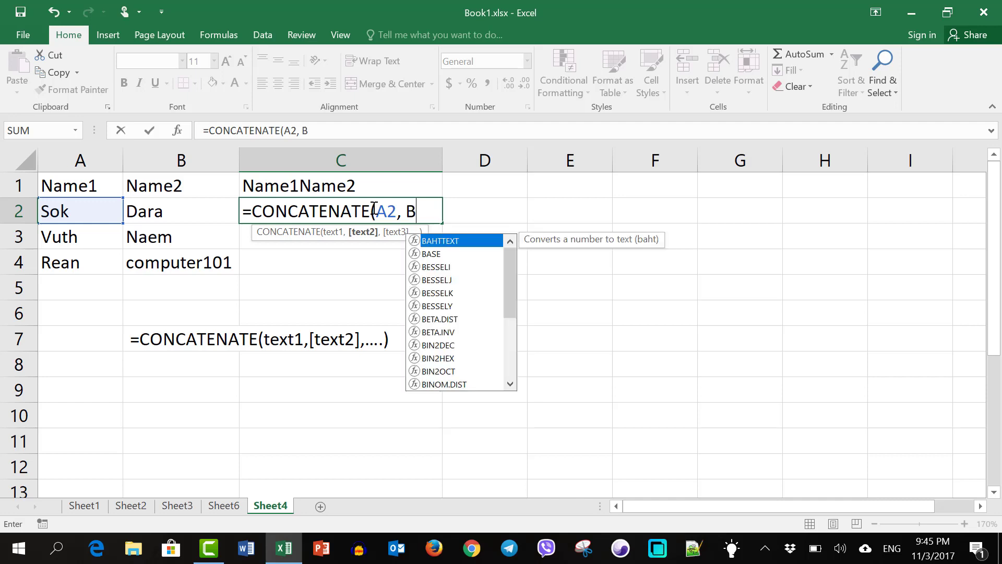
{"action": "type", "text": "2"}
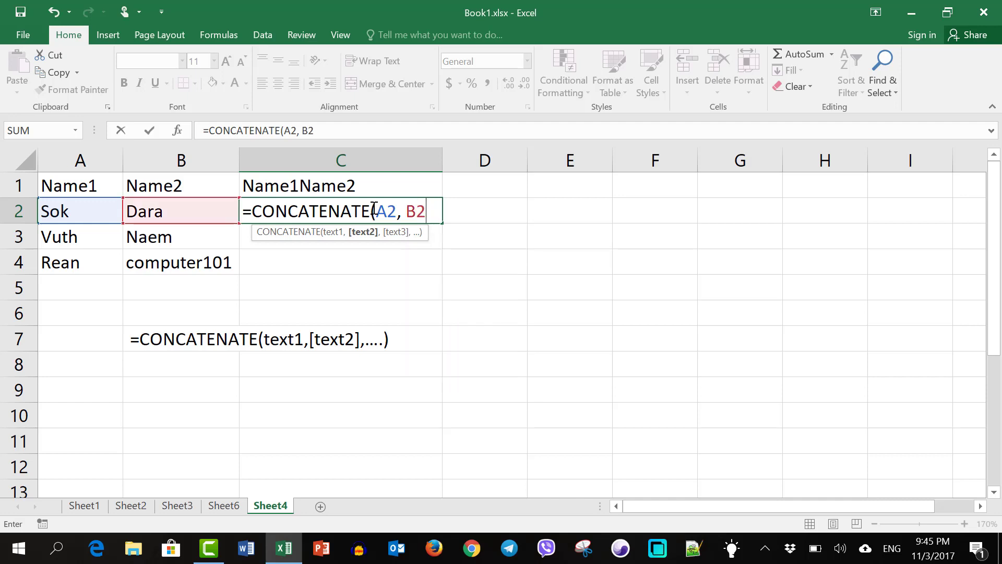
{"action": "type", "text": ")"}
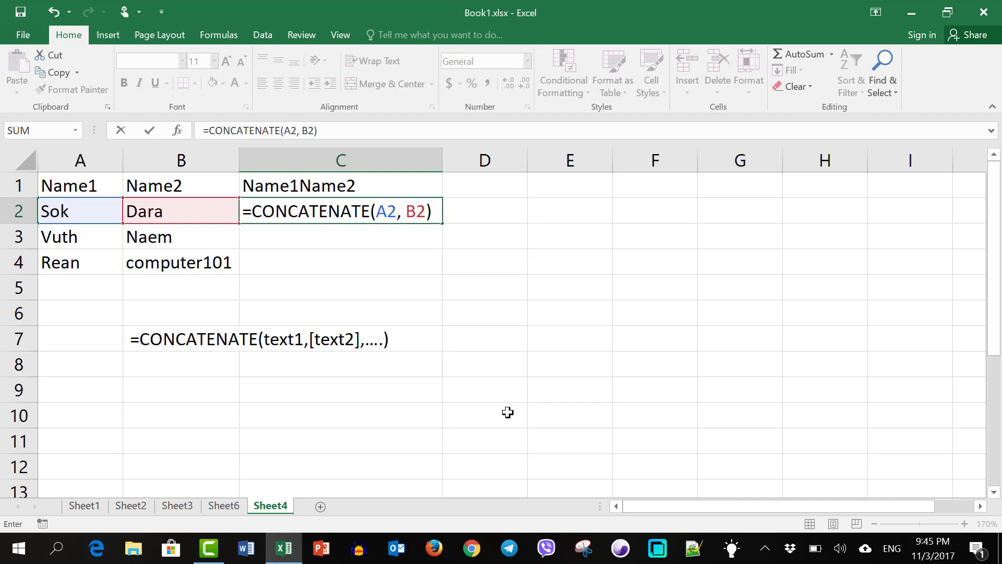
{"action": "key", "text": "Return"}
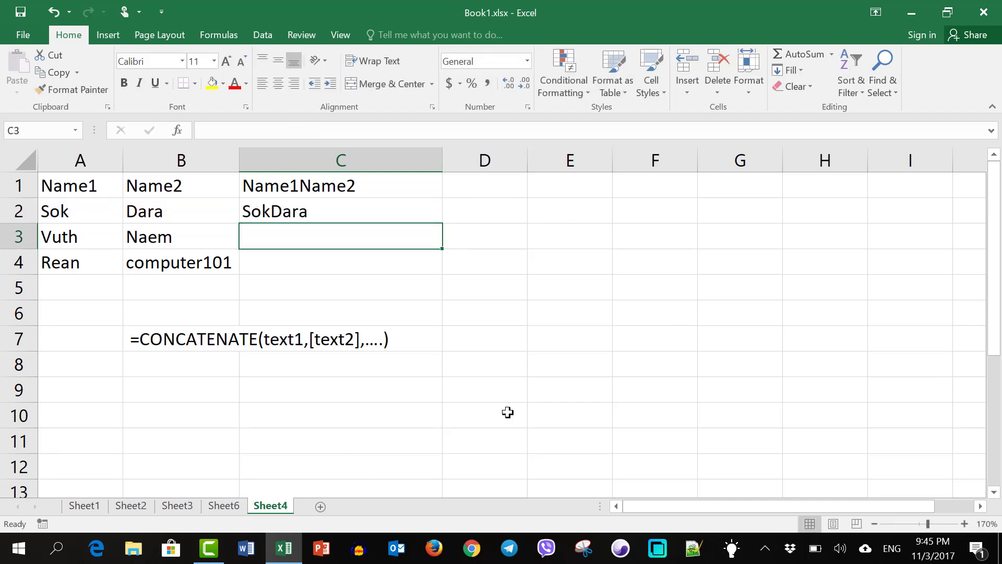
Enter =CONCATENATE(A3, B3) in C3 so it shows VuthNaem
{"action": "type", "text": "=co"}
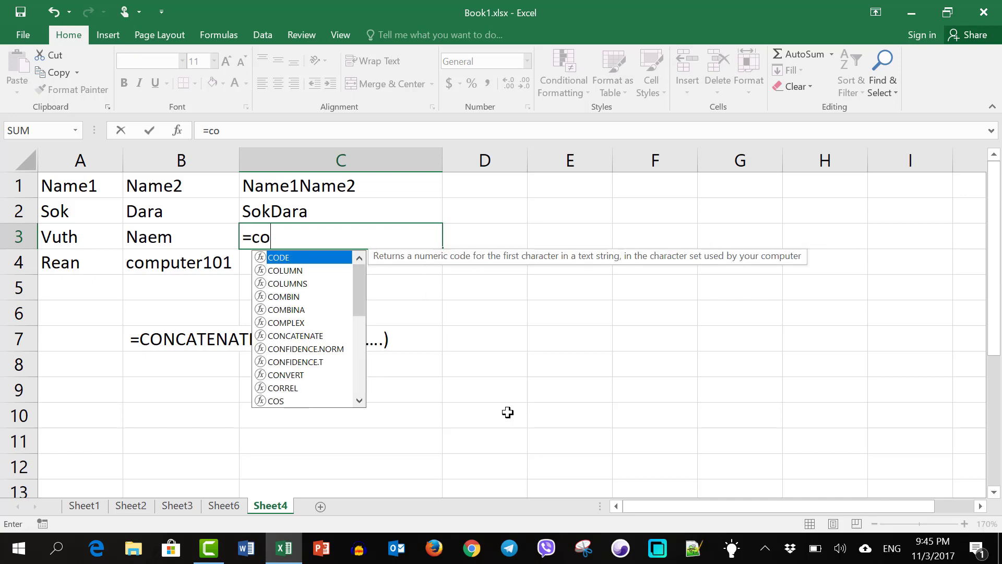
{"action": "type", "text": "n"}
{"action": "key", "text": "Tab"}
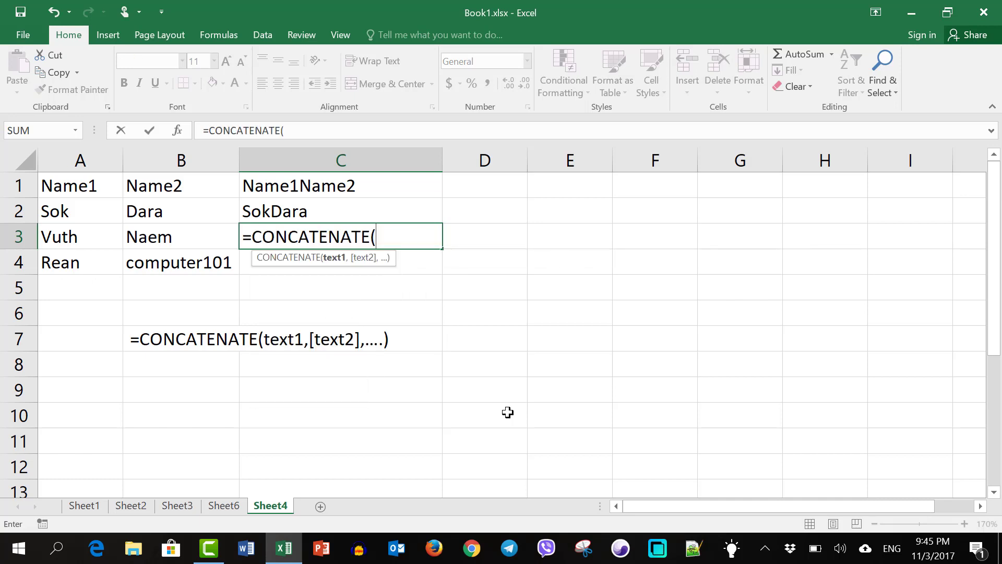
{"action": "type", "text": "A3"}
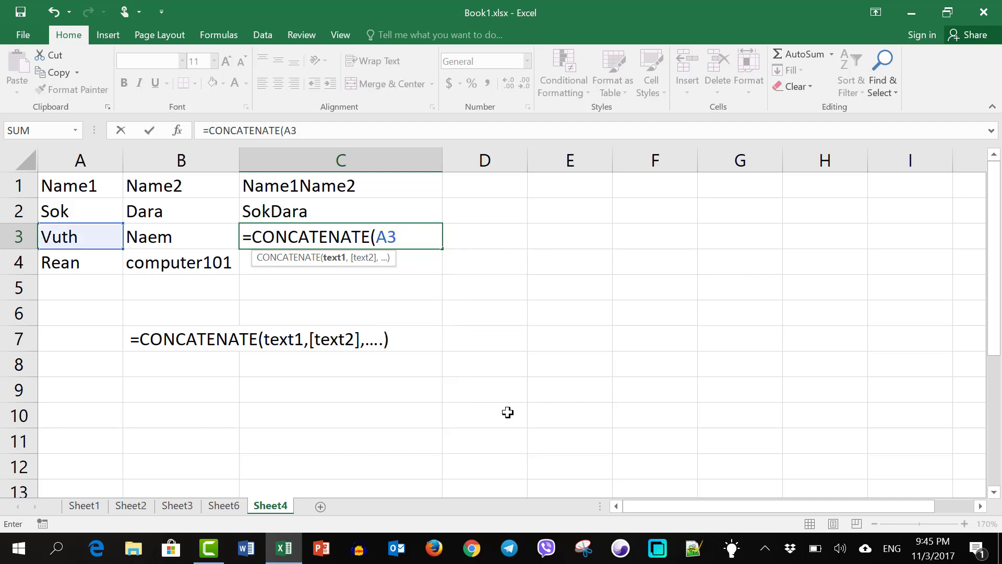
{"action": "type", "text": ", B"}
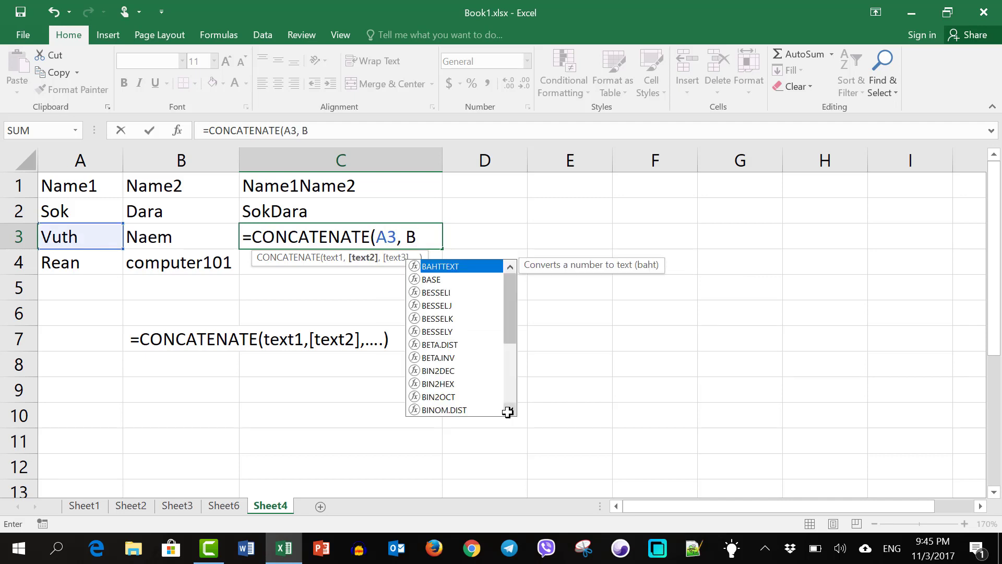
{"action": "type", "text": "3)"}
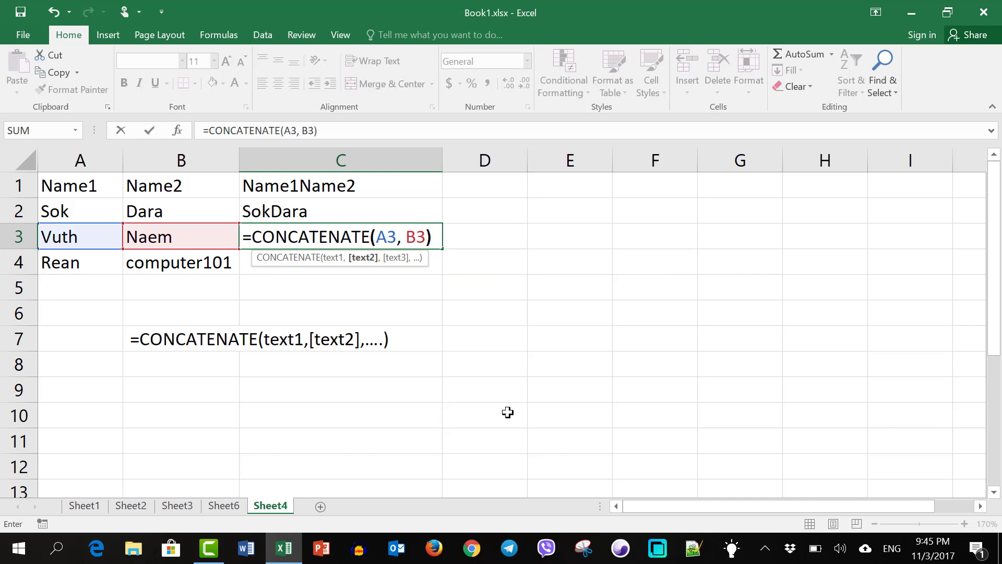
{"action": "key", "text": "Return"}
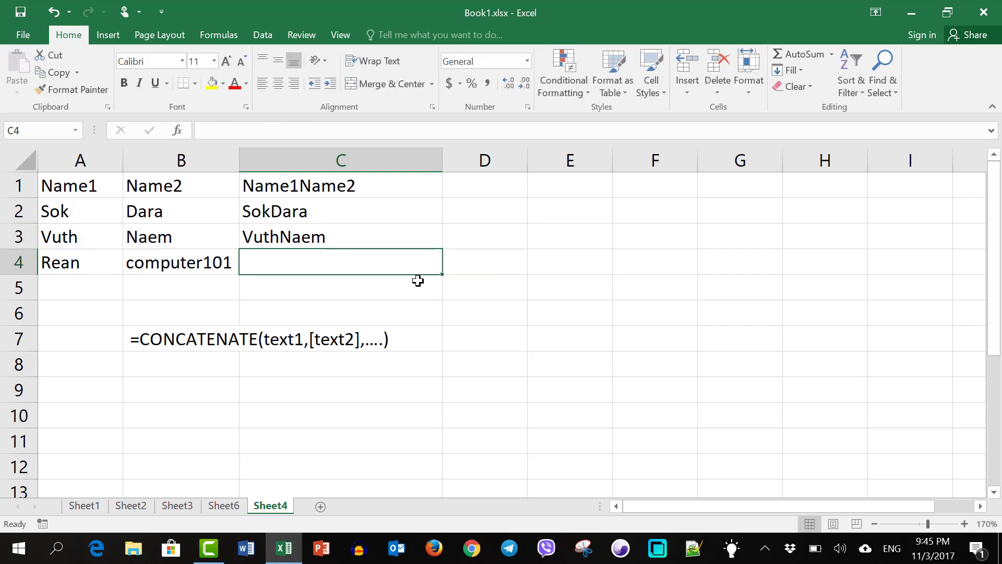
Fill the C3 formula down into C4, giving Reancomputer101
{"action": "left_click", "coordinate": [411, 242]}
{"action": "left_click_drag", "start_coordinate": [442, 249], "coordinate": [442, 273]}
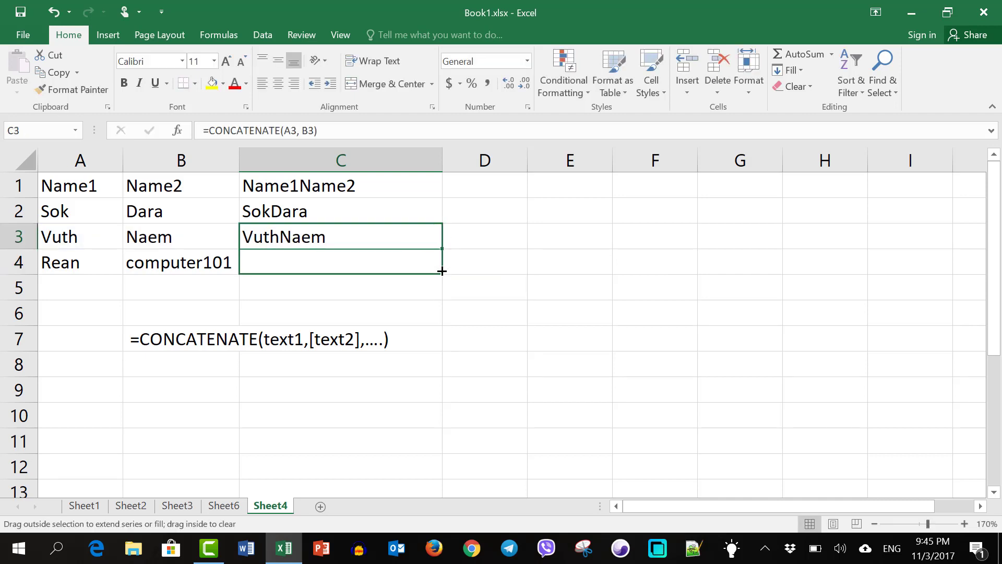
{"action": "left_click", "coordinate": [416, 207]}
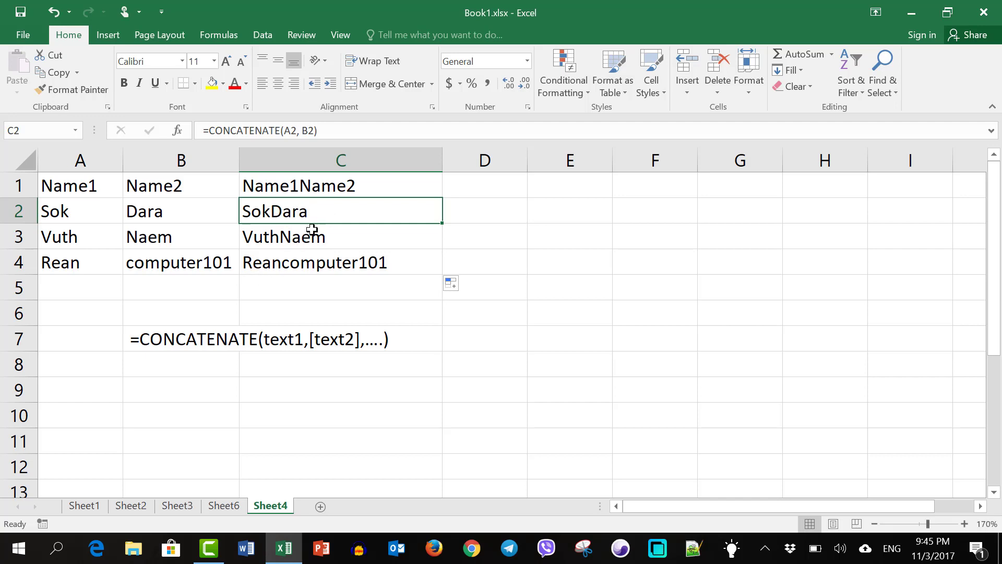
Adjust the argument spacing in the C2 and C3 CONCATENATE formulas and recommit them
{"action": "double_click", "coordinate": [329, 213]}
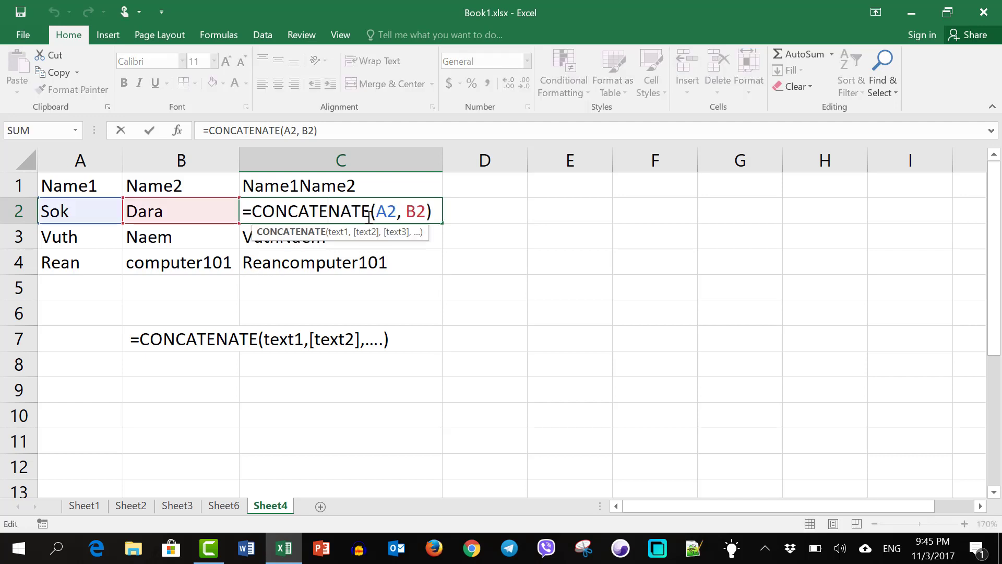
{"action": "left_click", "coordinate": [401, 209]}
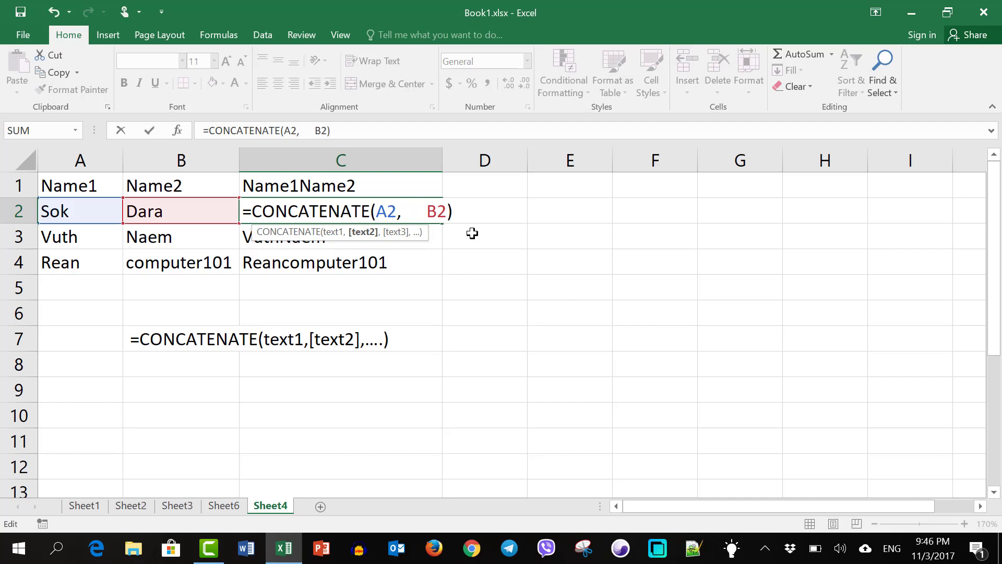
{"action": "key", "text": "Return"}
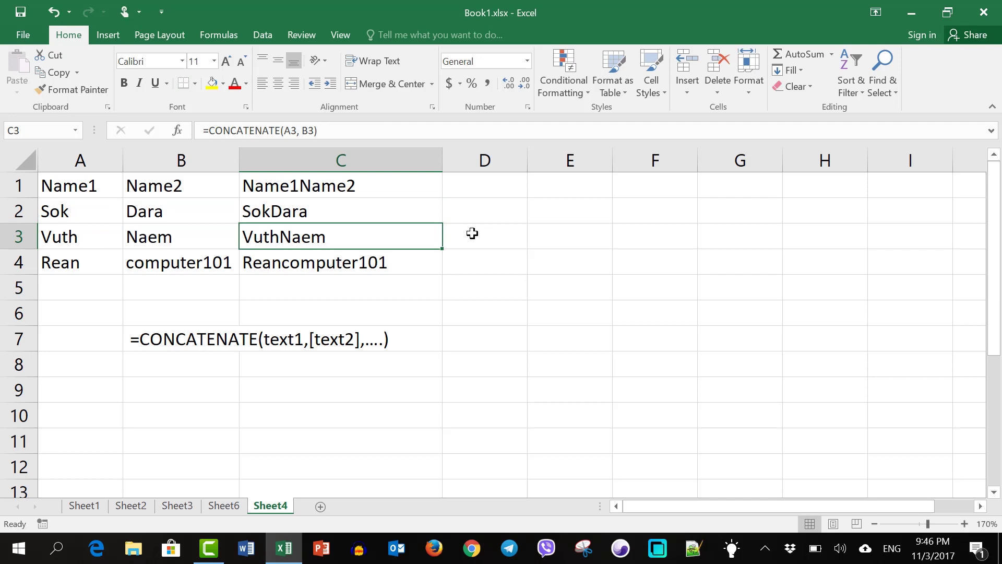
{"action": "double_click", "coordinate": [319, 233]}
{"action": "left_click", "coordinate": [402, 236]}
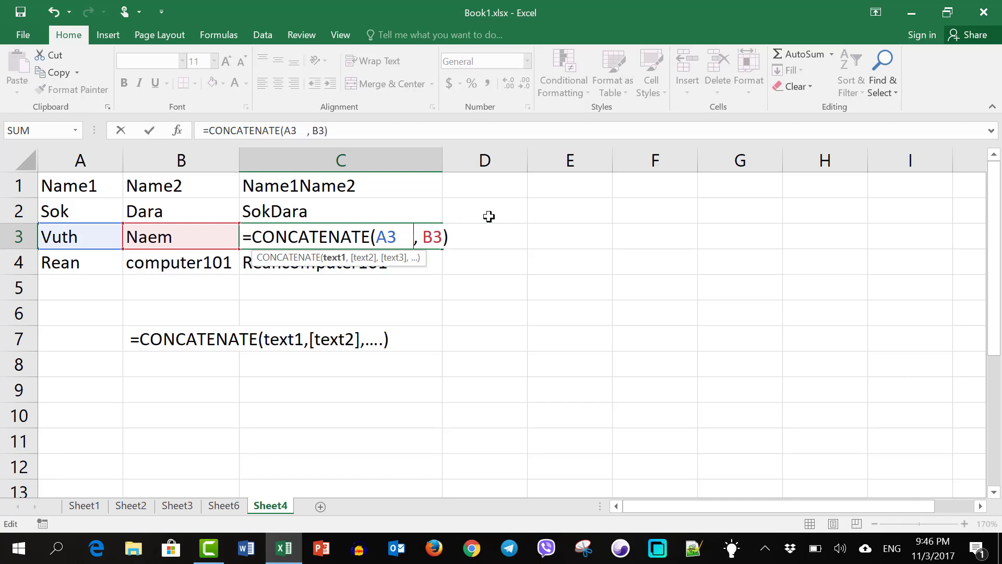
{"action": "key", "text": "Right"}
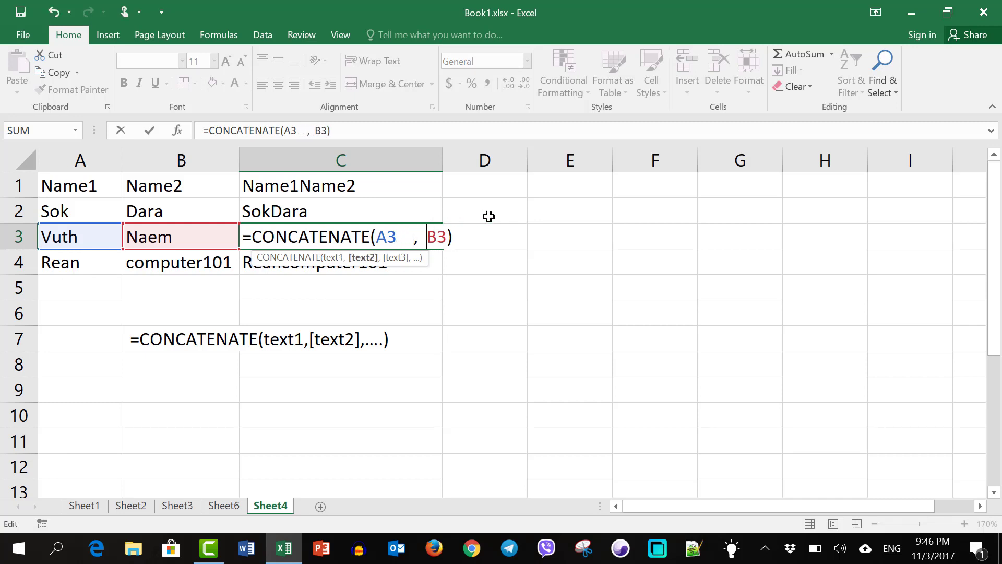
{"action": "key", "text": "Return"}
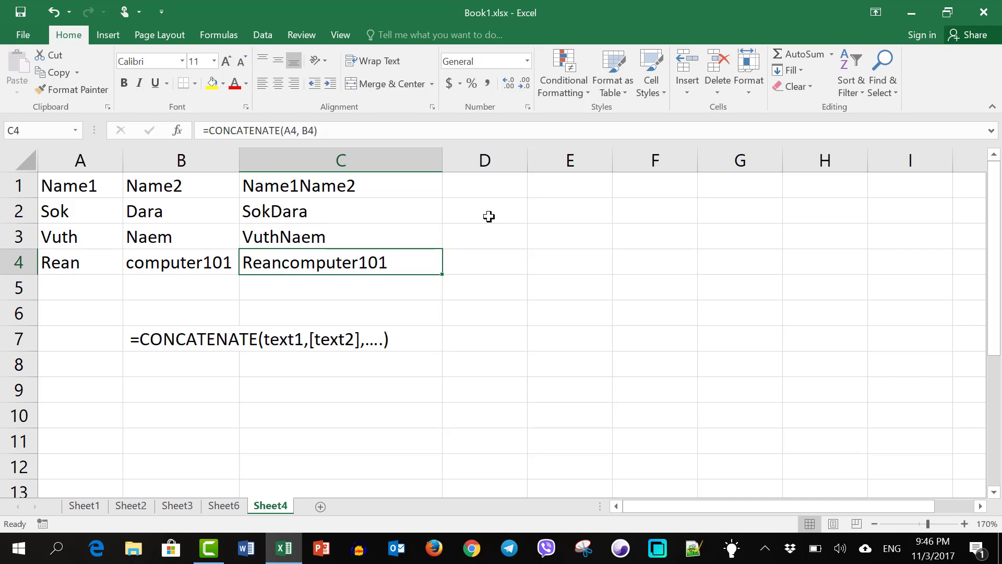
{"action": "key", "text": "Up"}
{"action": "key", "text": "Up"}
{"action": "key", "text": "Up"}
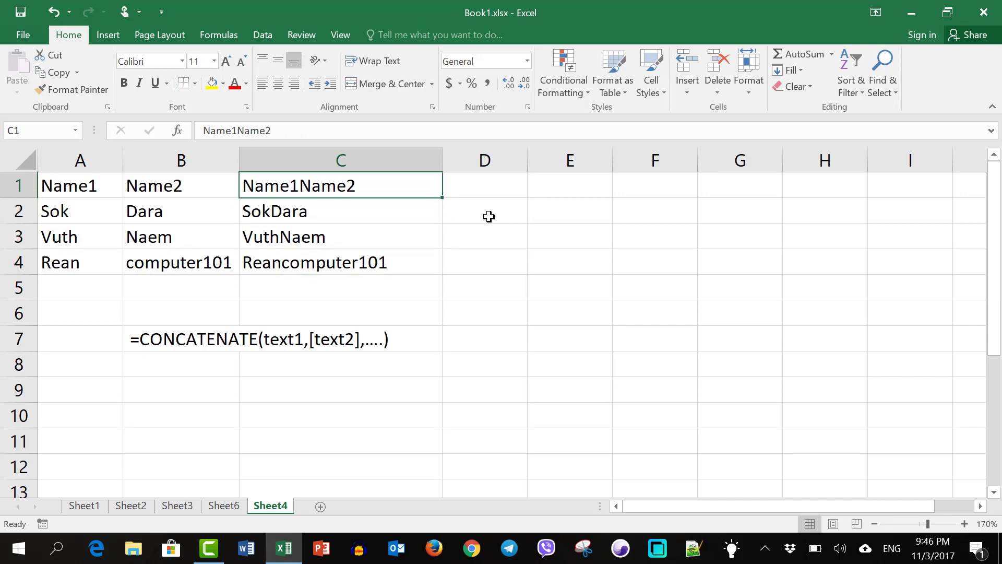
Enter the header Name1 Name2 in D1 and widen column D to fit
{"action": "key", "text": "Right"}
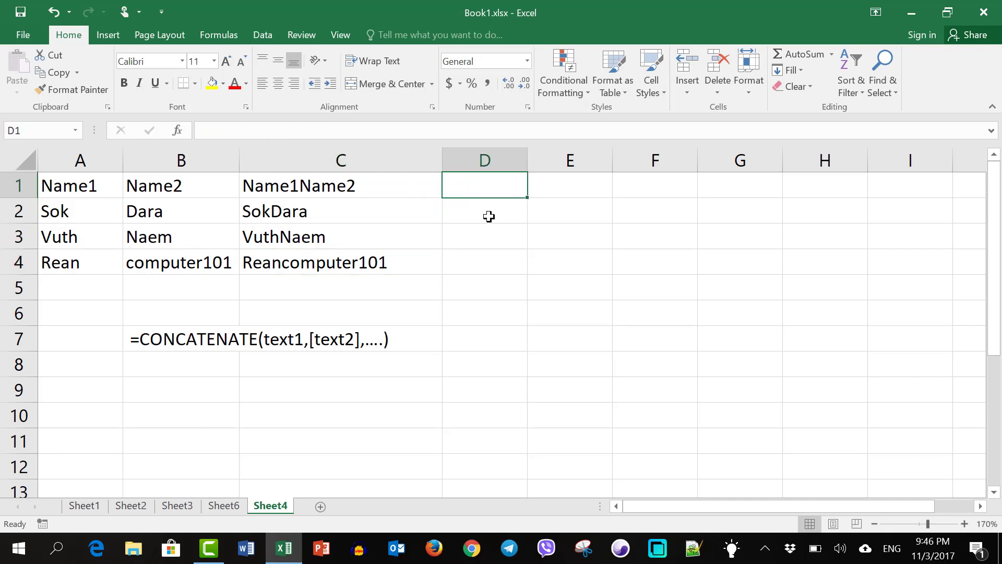
{"action": "type", "text": "Name"}
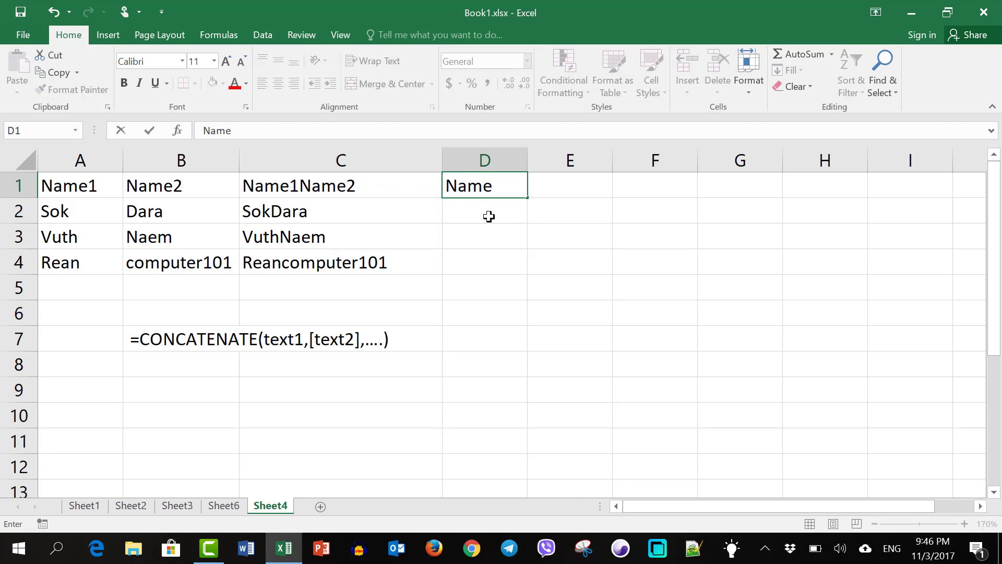
{"action": "type", "text": "1"}
{"action": "type", "text": " Name"}
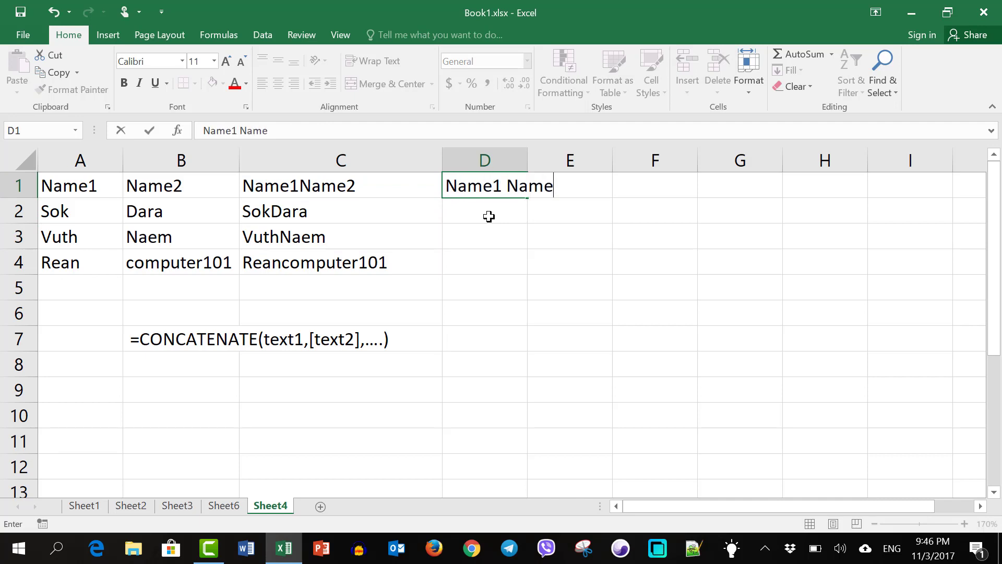
{"action": "type", "text": "2"}
{"action": "key", "text": "Return"}
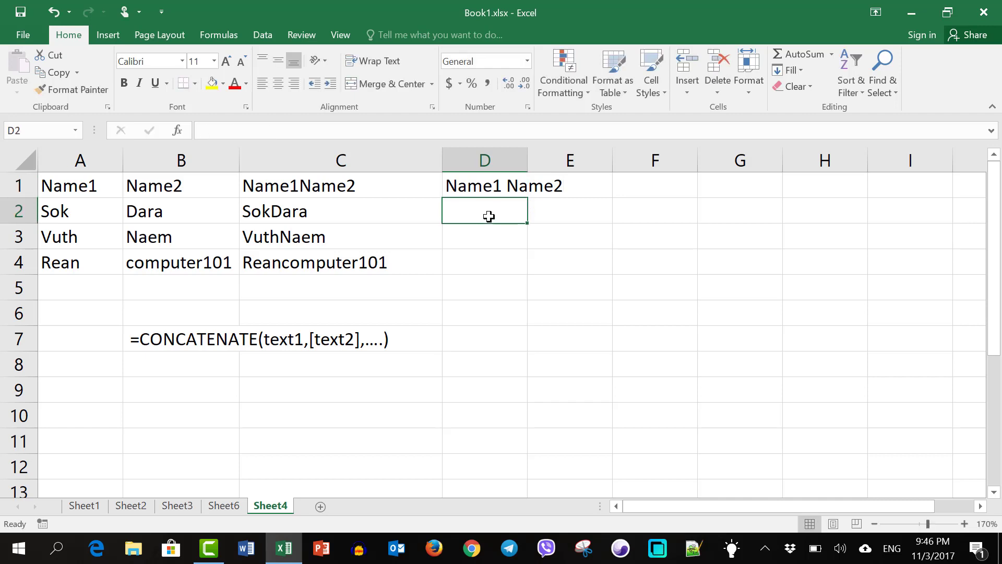
{"action": "left_click_drag", "start_coordinate": [527, 160], "coordinate": [586, 160]}
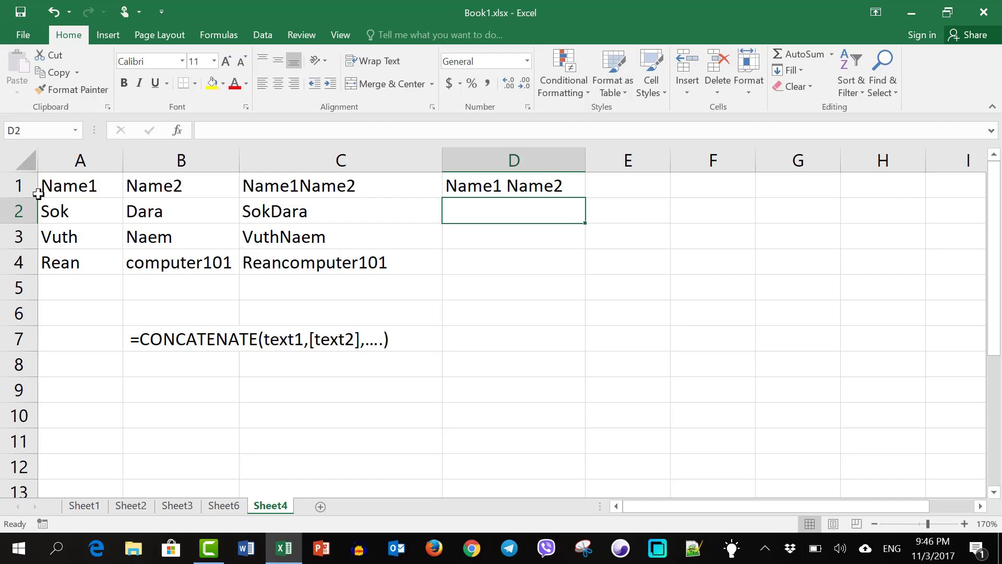
Shade header row A1:H1 light blue and widen column D slightly more
{"action": "left_click_drag", "start_coordinate": [38, 194], "coordinate": [878, 151]}
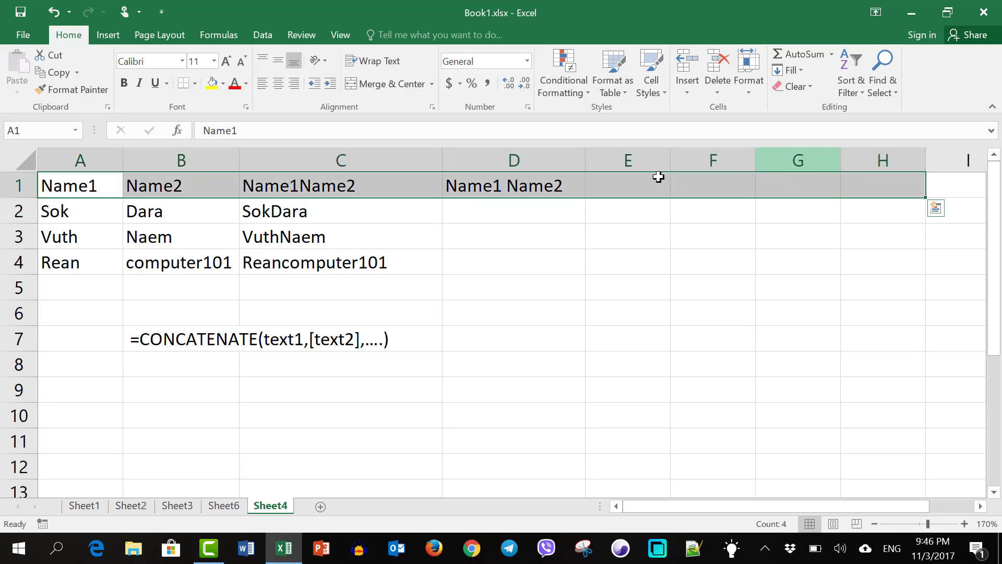
{"action": "left_click", "coordinate": [222, 89]}
{"action": "left_click", "coordinate": [259, 138]}
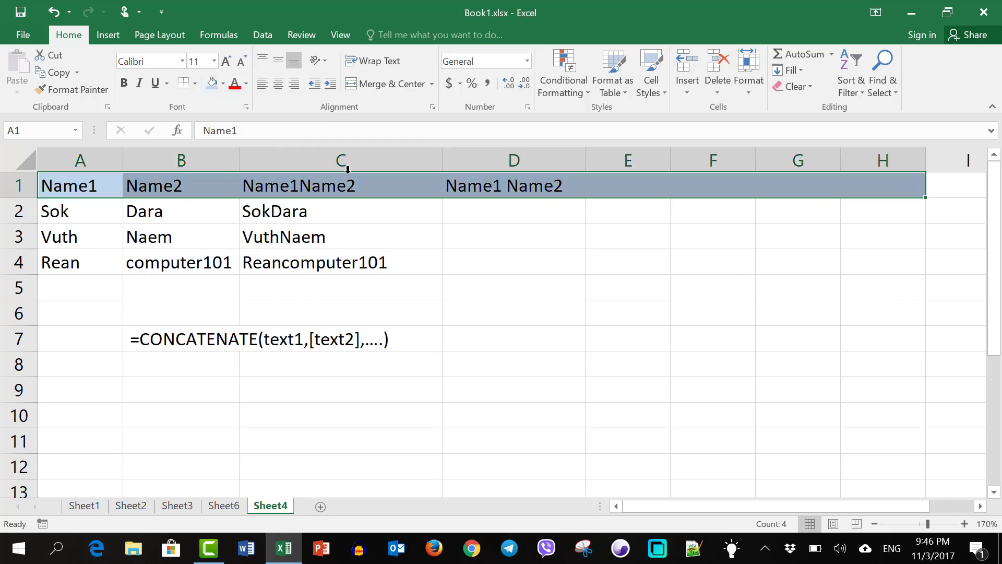
{"action": "left_click", "coordinate": [497, 210]}
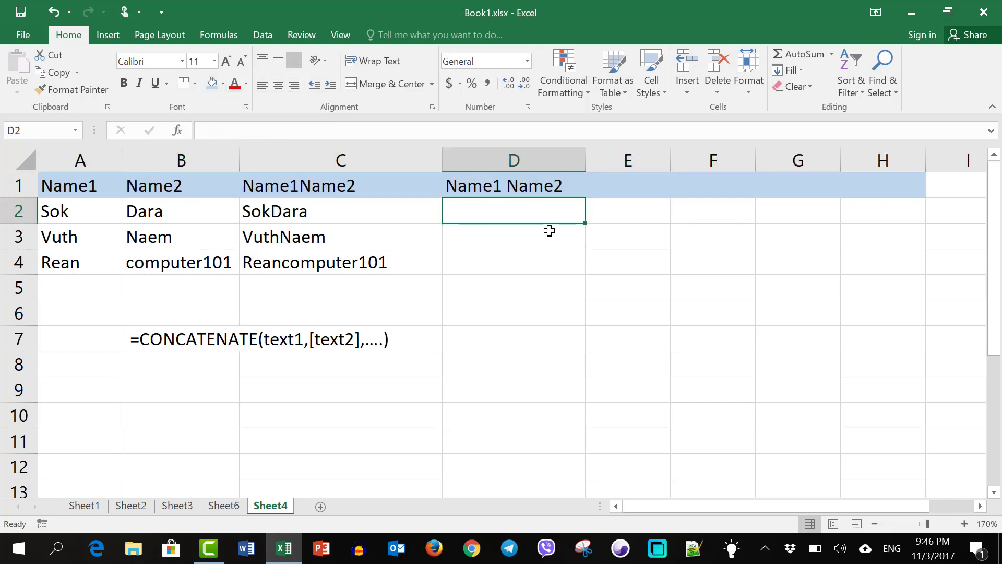
{"action": "left_click_drag", "start_coordinate": [586, 166], "coordinate": [598, 166]}
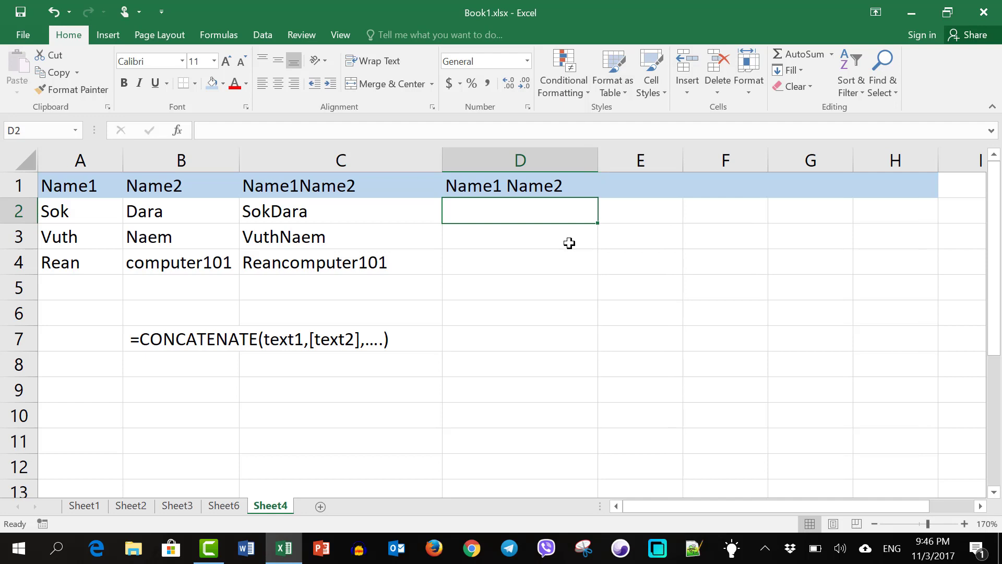
Enter =CONCATENATE(A2, , B2) in D2 with an empty middle argument, still showing SokDara
{"action": "type", "text": "=c"}
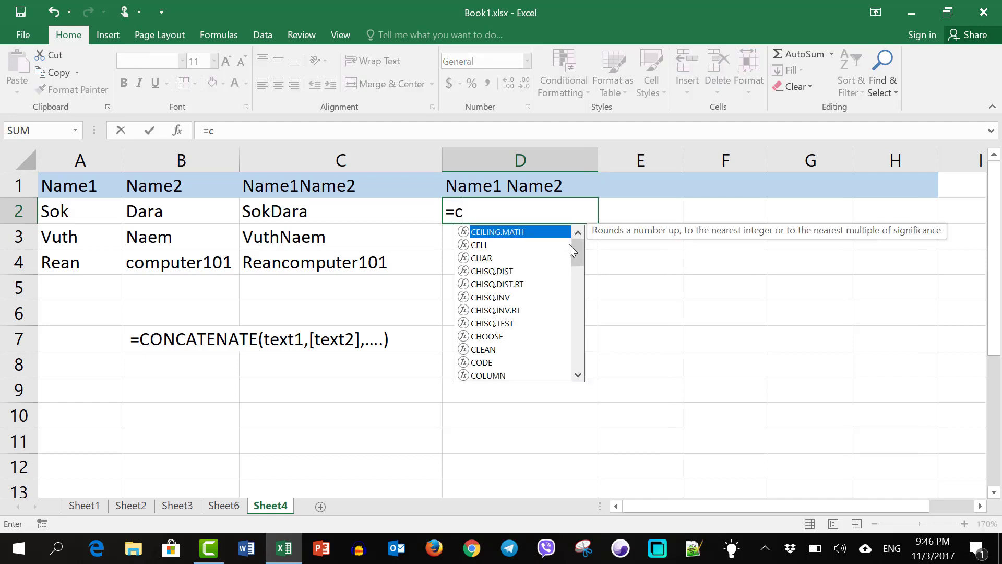
{"action": "type", "text": "on"}
{"action": "key", "text": "Tab"}
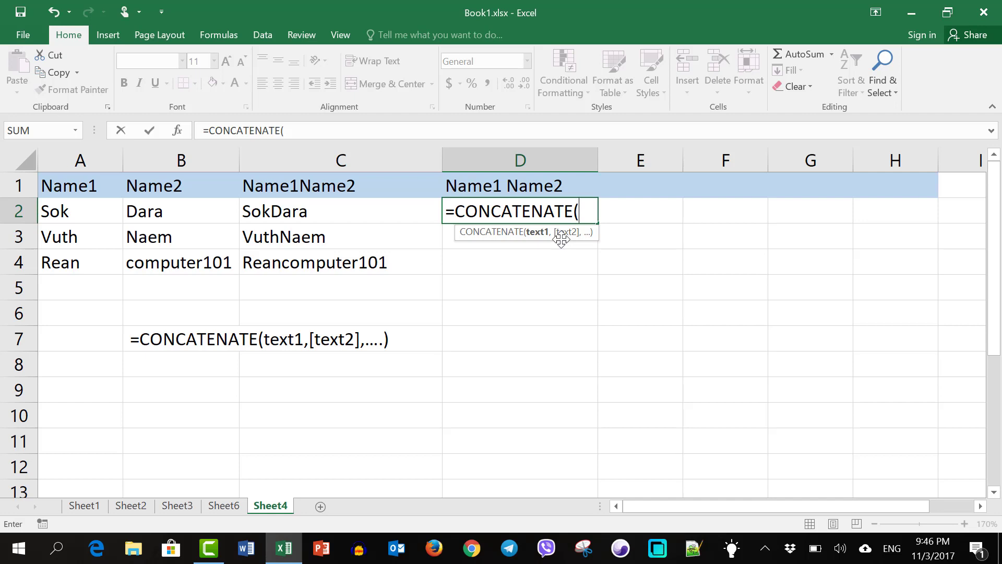
{"action": "type", "text": "A"}
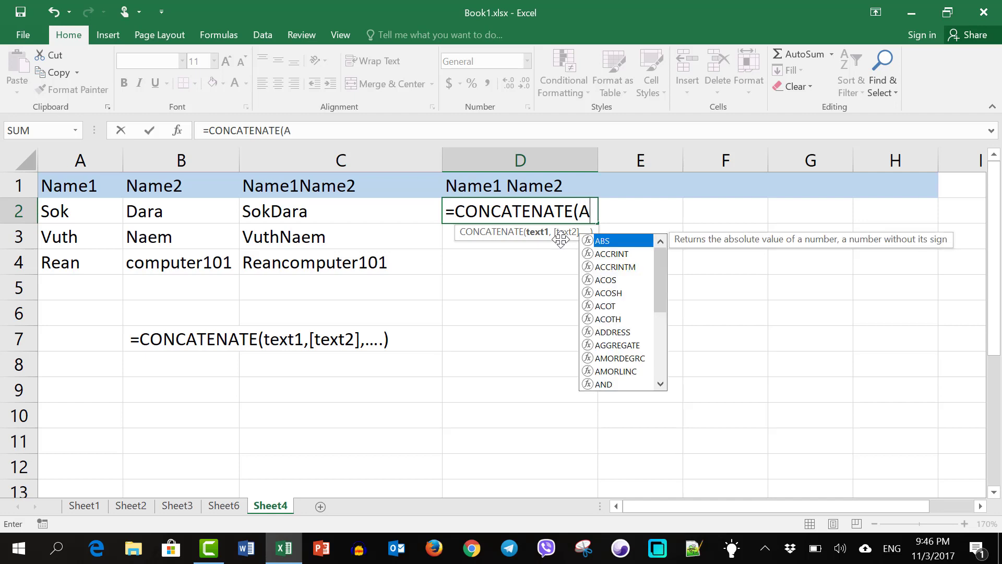
{"action": "type", "text": "2,"}
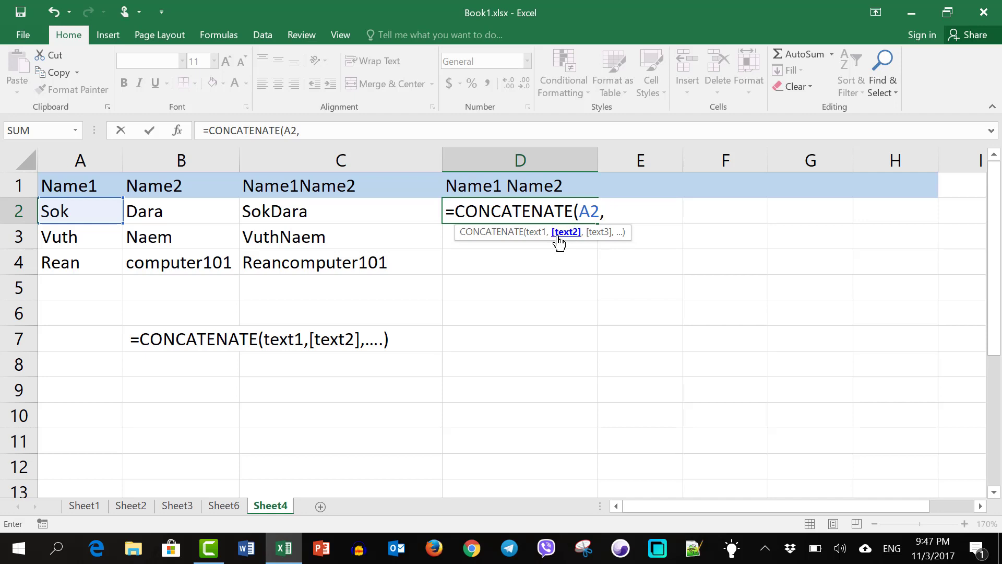
{"action": "type", "text": "B2"}
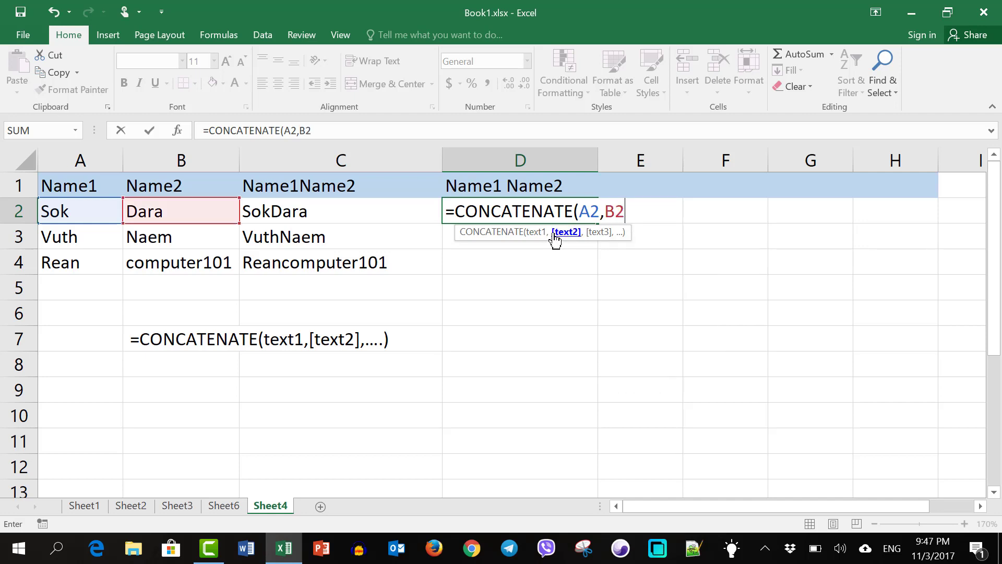
{"action": "type", "text": ")"}
{"action": "left_click", "coordinate": [590, 209]}
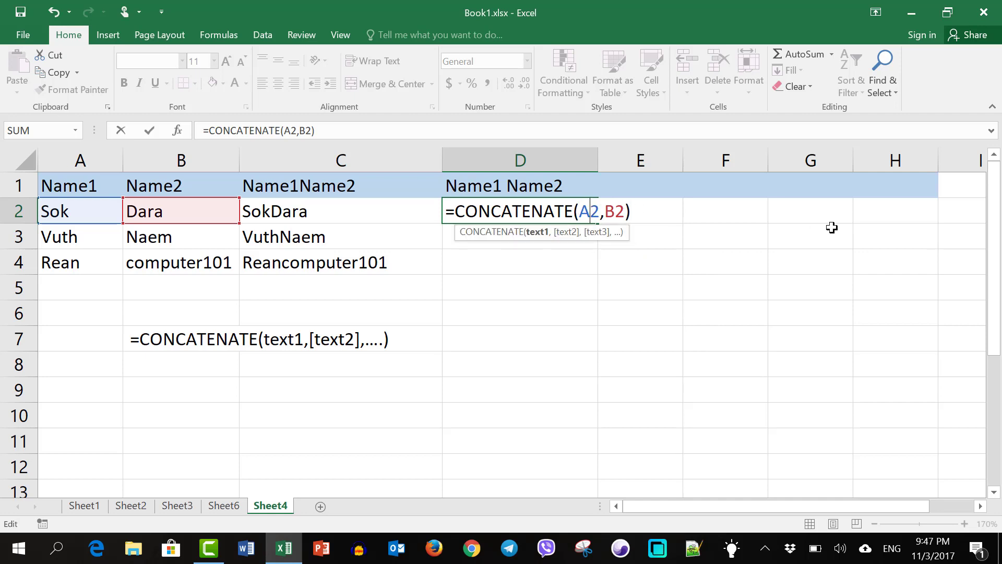
{"action": "key", "text": "Right"}
{"action": "key", "text": "Right"}
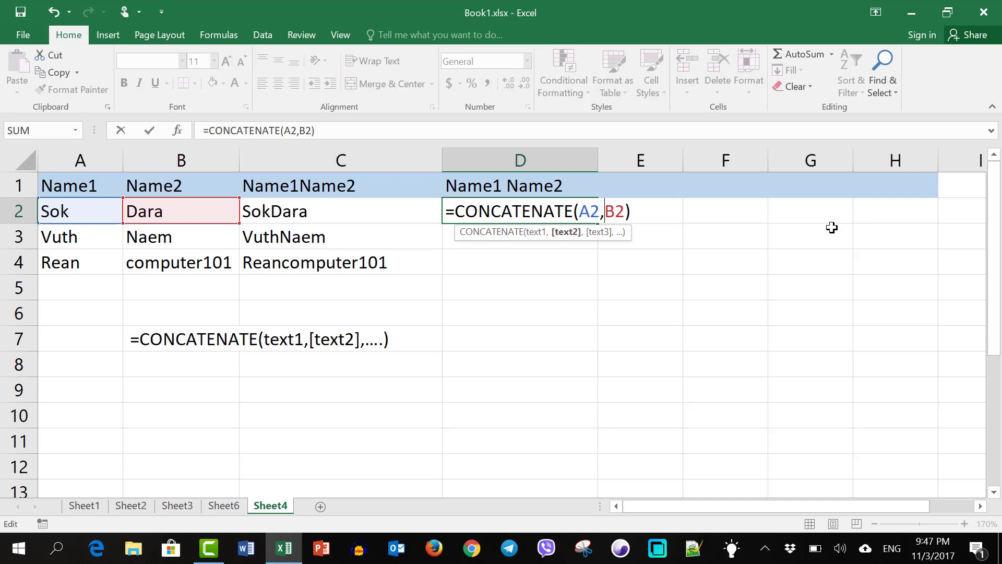
{"action": "type", "text": ","}
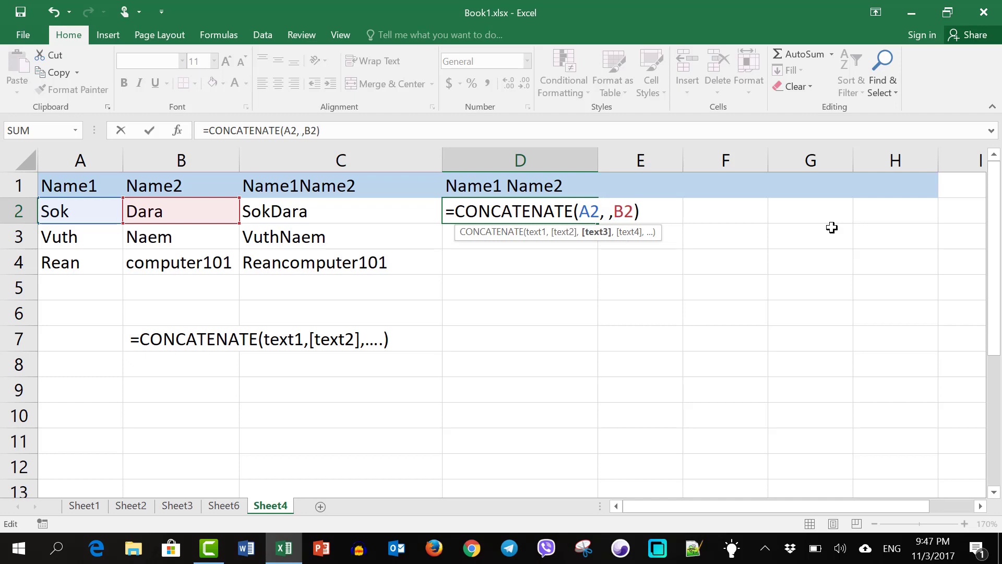
{"action": "key", "text": "End"}
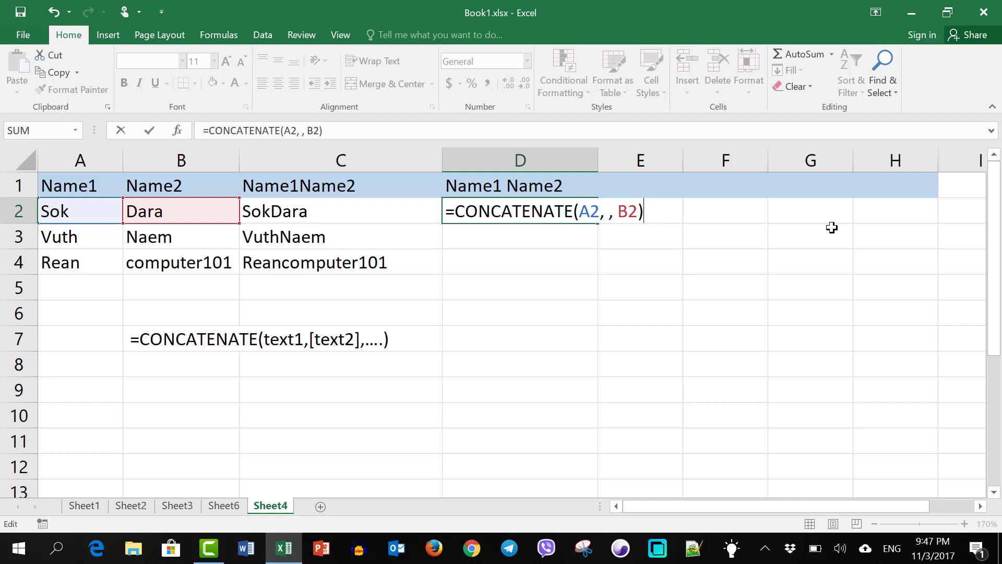
{"action": "key", "text": "Left"}
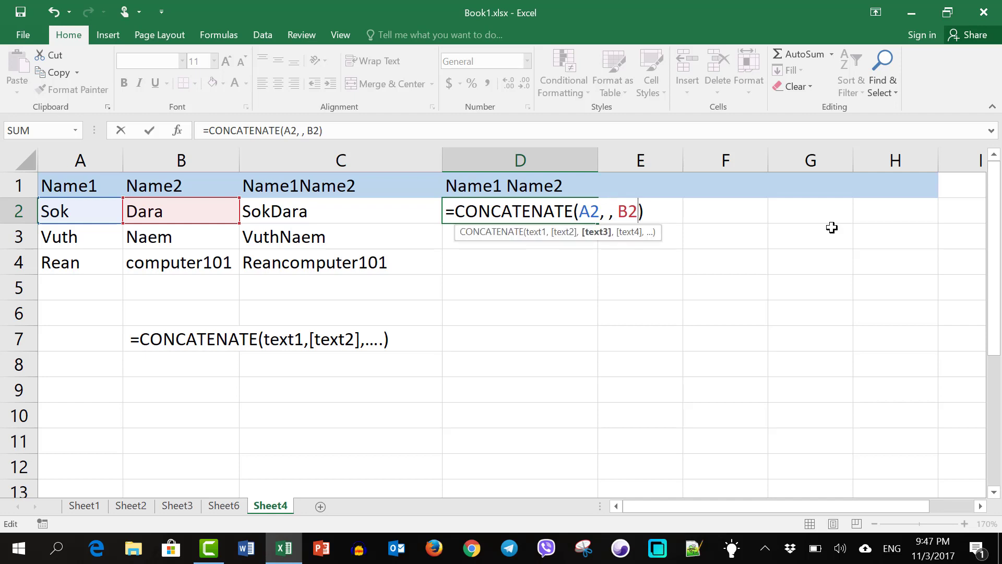
{"action": "left_click", "coordinate": [604, 205]}
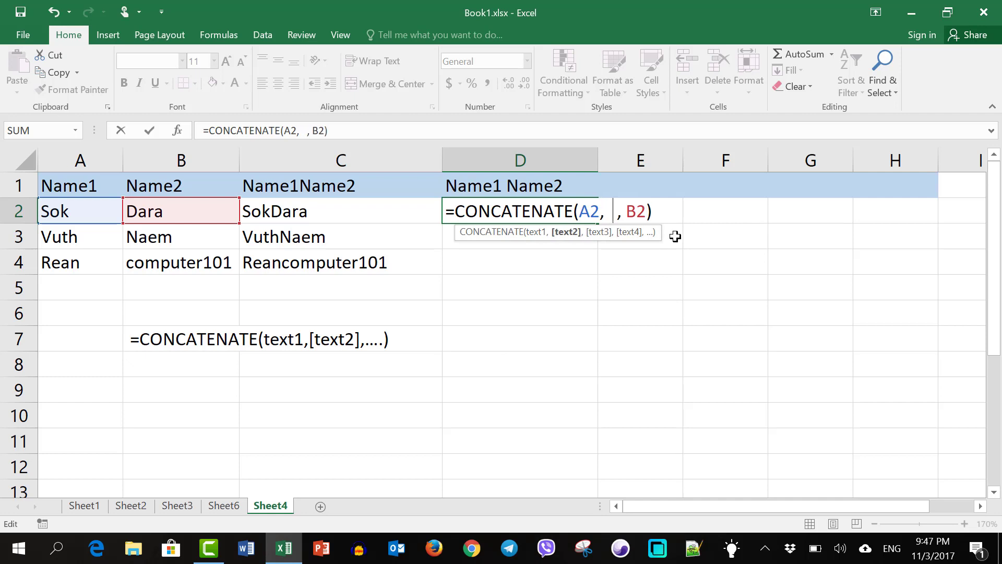
{"action": "key", "text": "Return"}
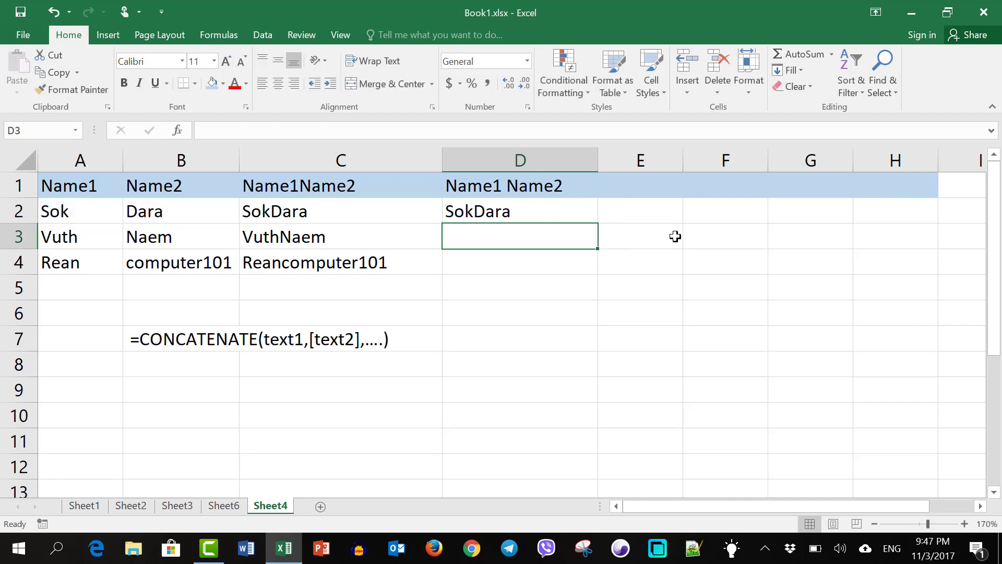
{"action": "key", "text": "Up"}
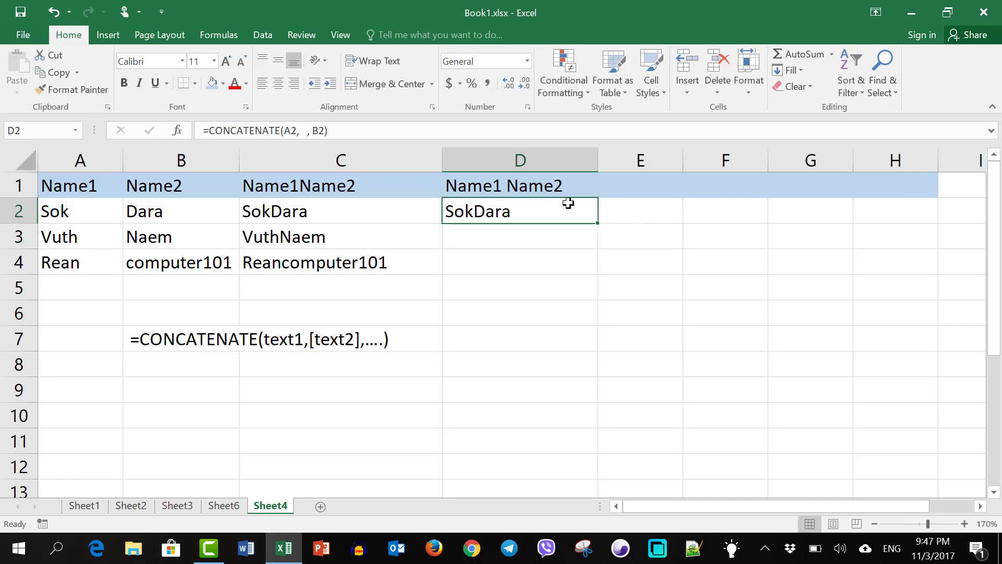
{"action": "double_click", "coordinate": [569, 203]}
{"action": "left_click", "coordinate": [608, 208]}
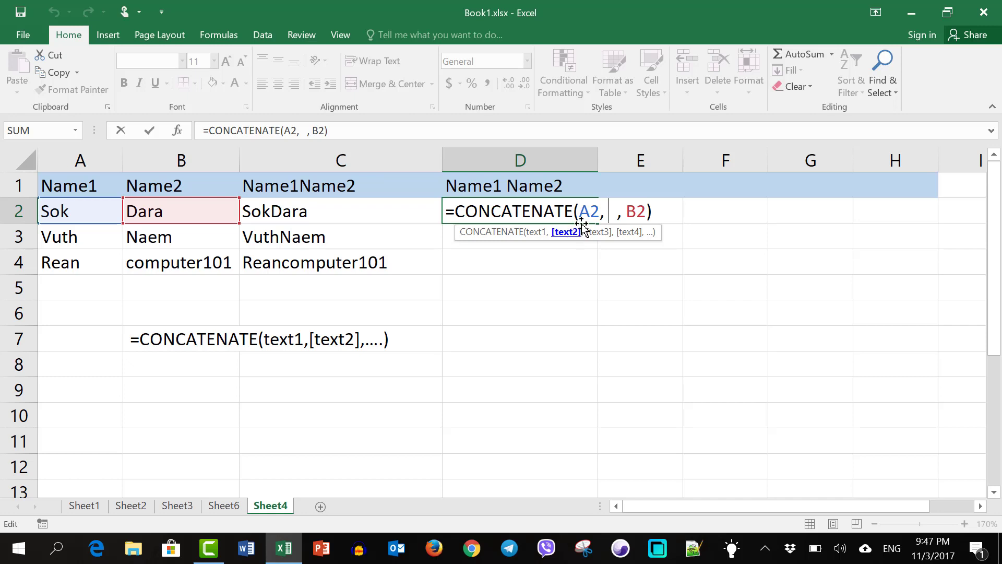
{"action": "left_click", "coordinate": [630, 213]}
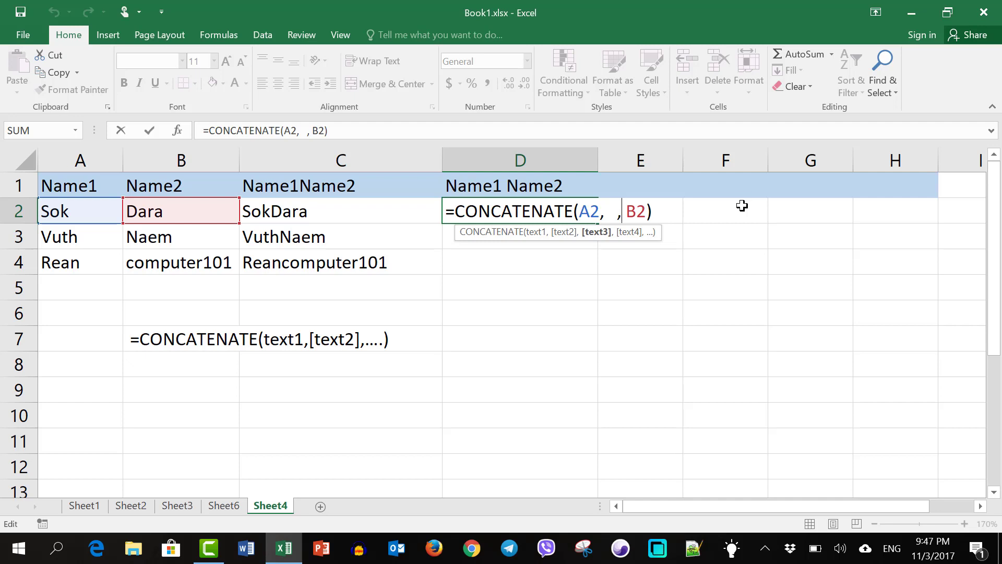
{"action": "key", "text": "Left"}
{"action": "key", "text": "Left"}
{"action": "type", "text": "\" "}
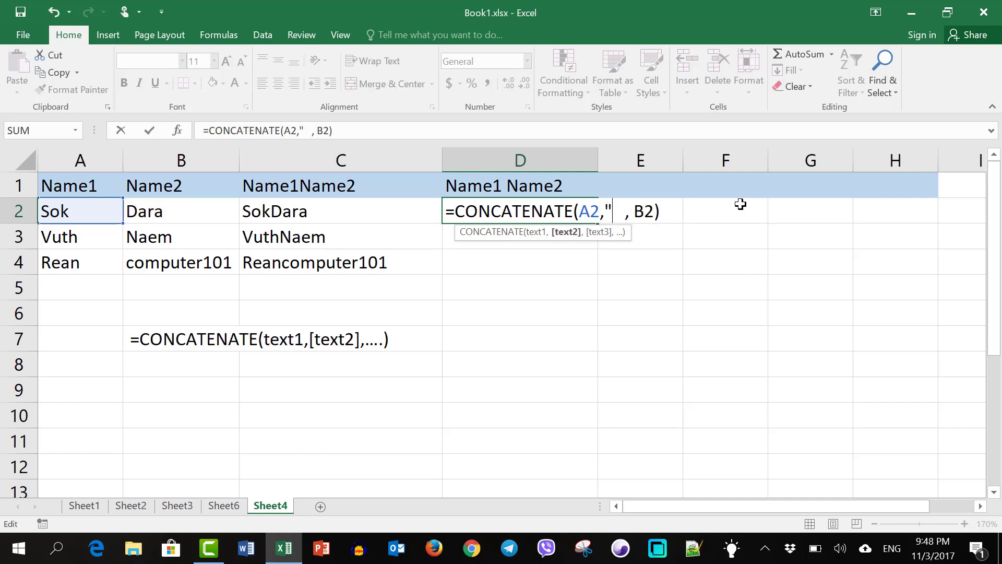
{"action": "type", "text": "\""}
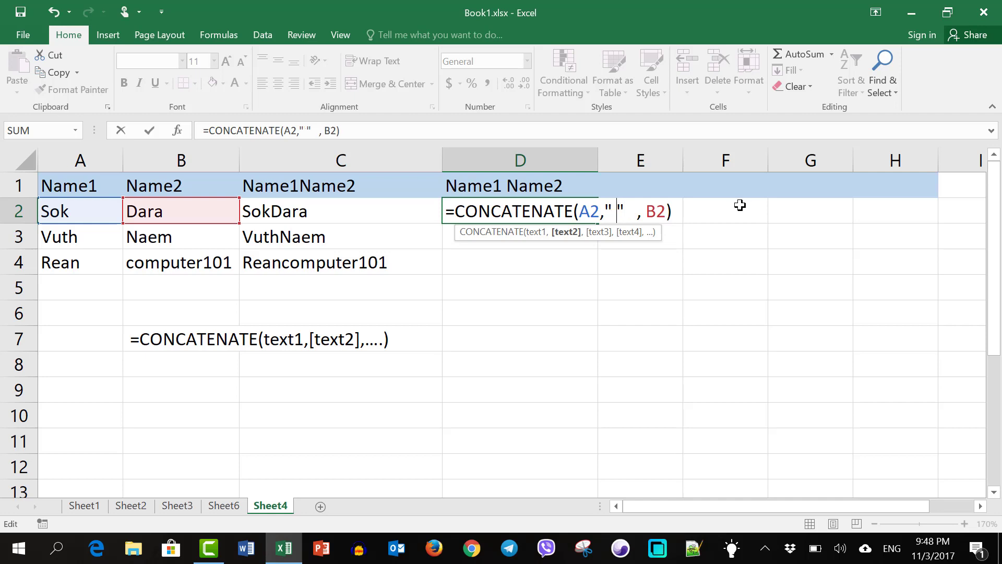
{"action": "key", "text": "Right"}
{"action": "key", "text": "Right"}
{"action": "key", "text": "Right"}
{"action": "key", "text": "BackSpace"}
{"action": "key", "text": "BackSpace"}
{"action": "key", "text": "BackSpace"}
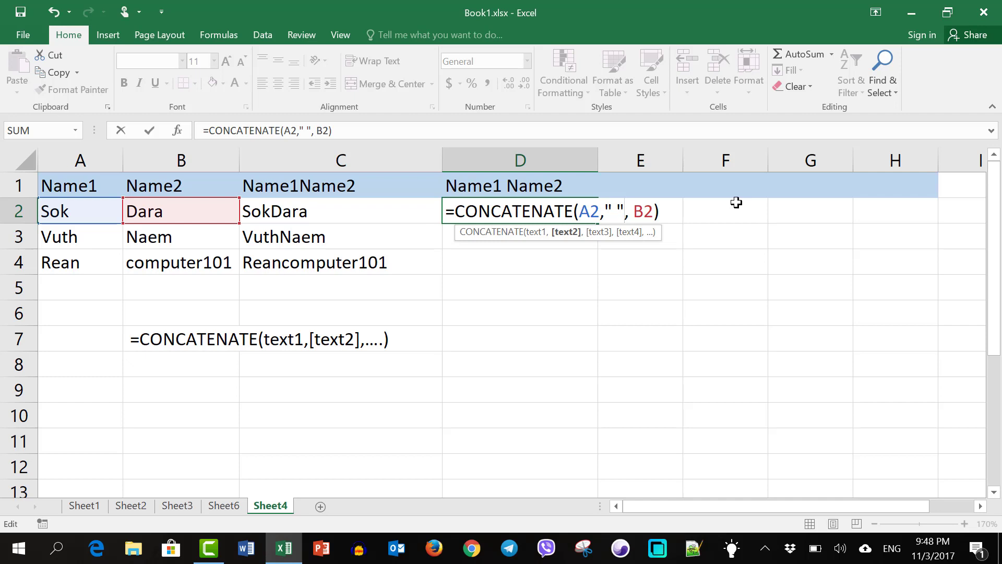
{"action": "key", "text": "BackSpace"}
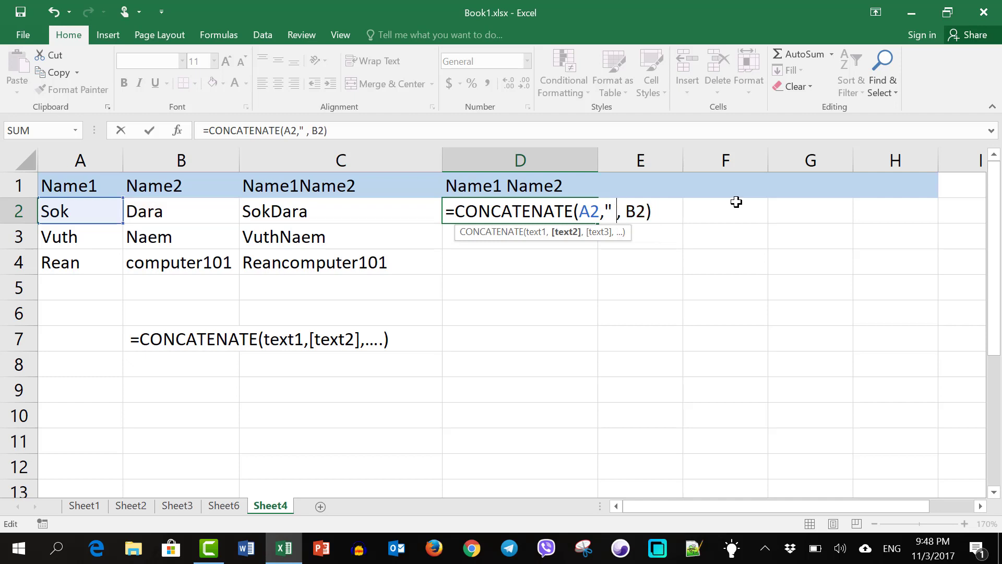
{"action": "key", "text": "BackSpace"}
{"action": "key", "text": "BackSpace"}
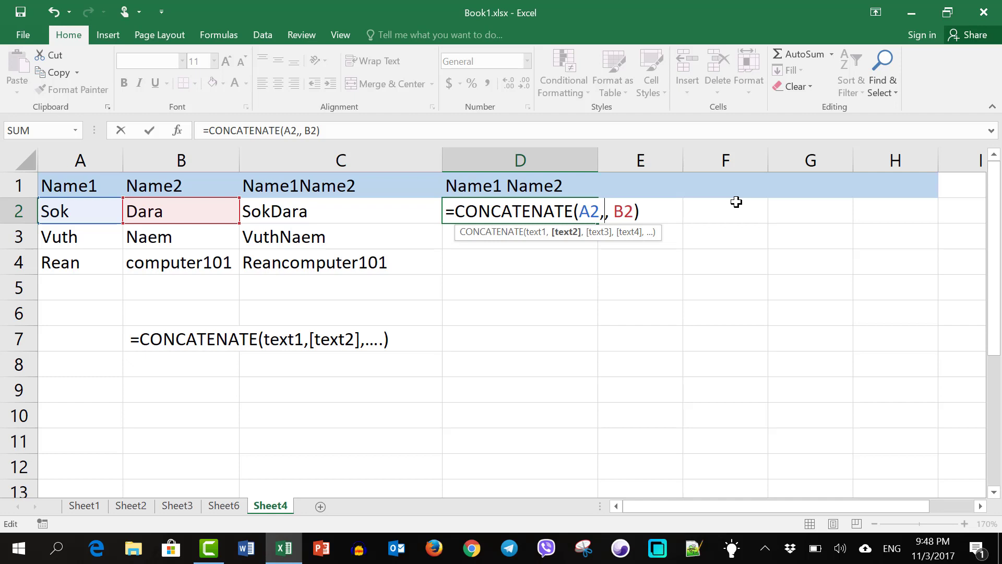
{"action": "type", "text": "\""}
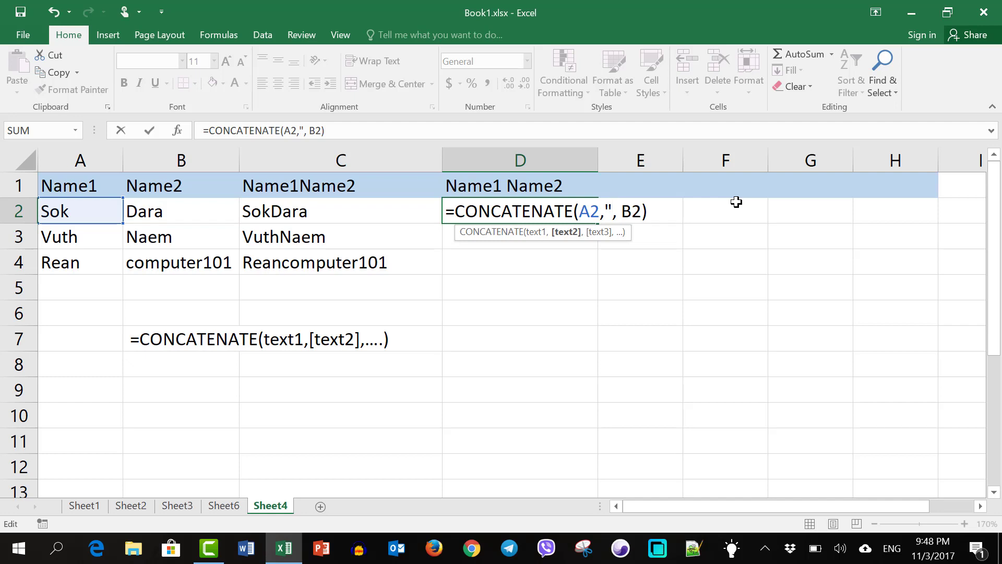
{"action": "type", "text": "\""}
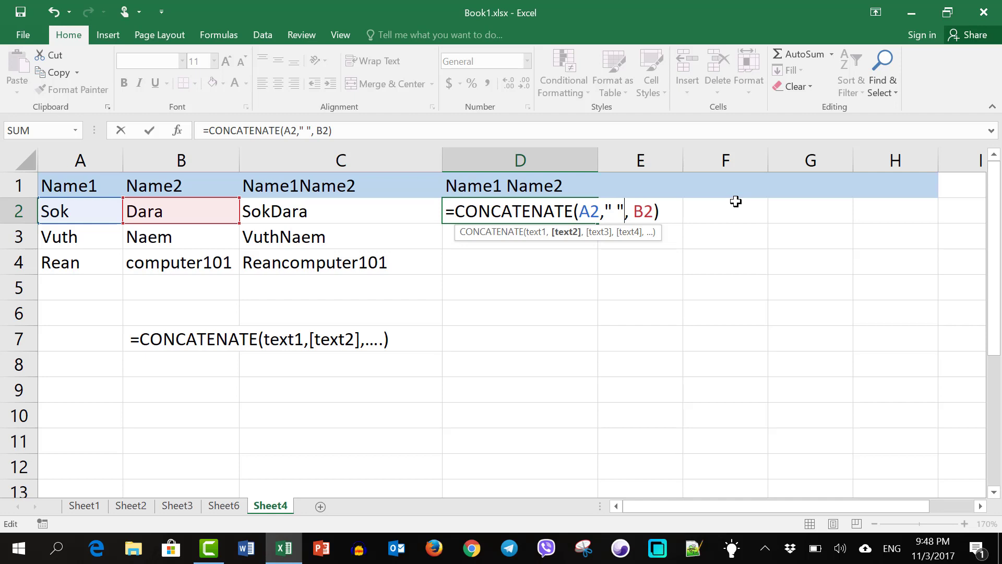
{"action": "key", "text": "Right"}
{"action": "key", "text": "Right"}
{"action": "key", "text": "Right"}
{"action": "key", "text": "Right"}
{"action": "key", "text": "Right"}
{"action": "key", "text": "Return"}
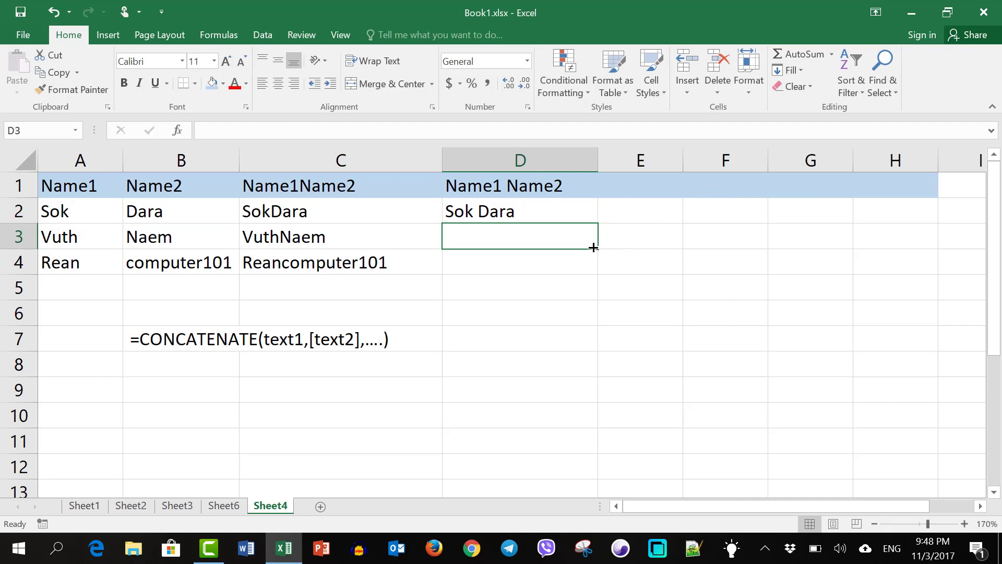
{"action": "type", "text": "="}
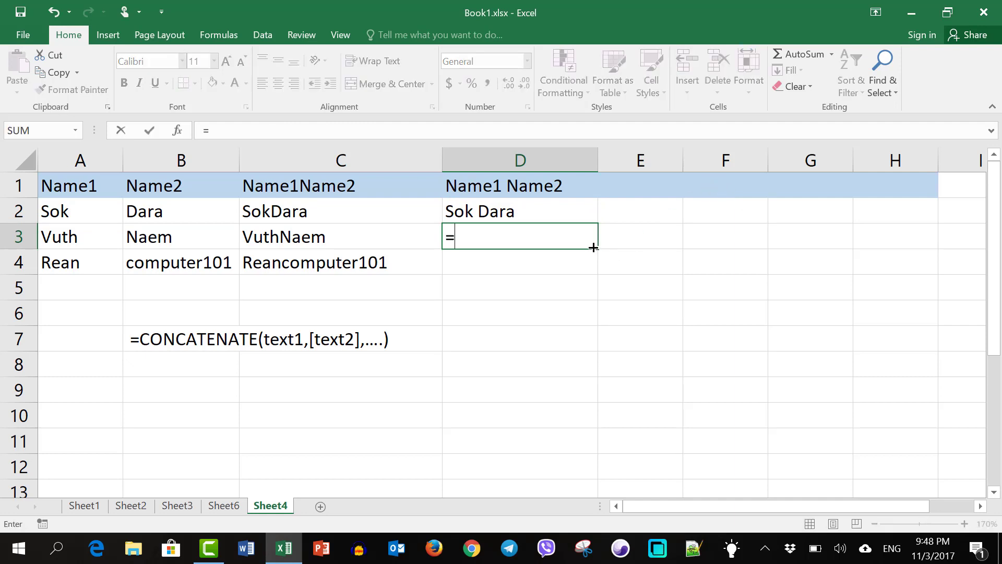
{"action": "type", "text": "con"}
{"action": "key", "text": "Tab"}
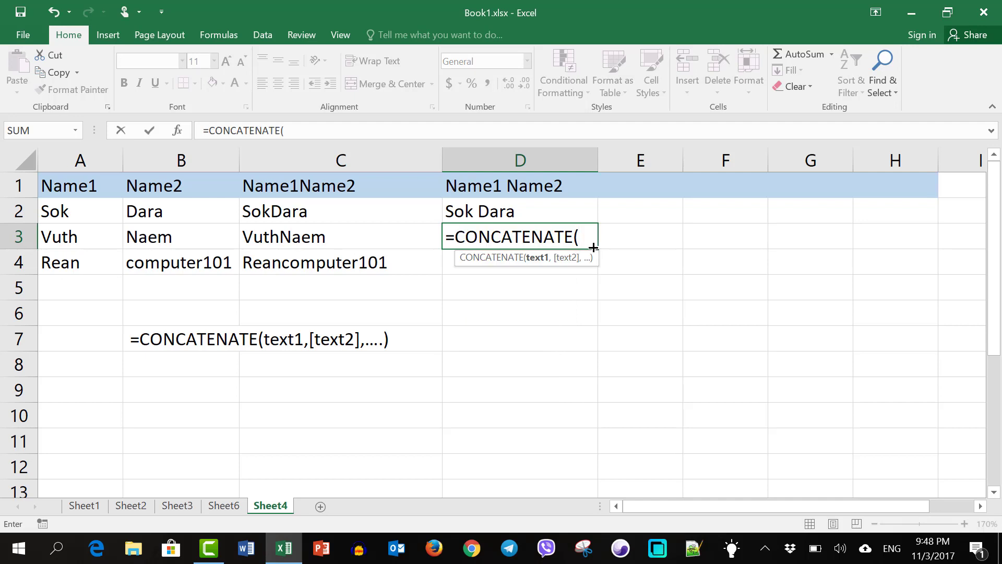
{"action": "type", "text": "A3"}
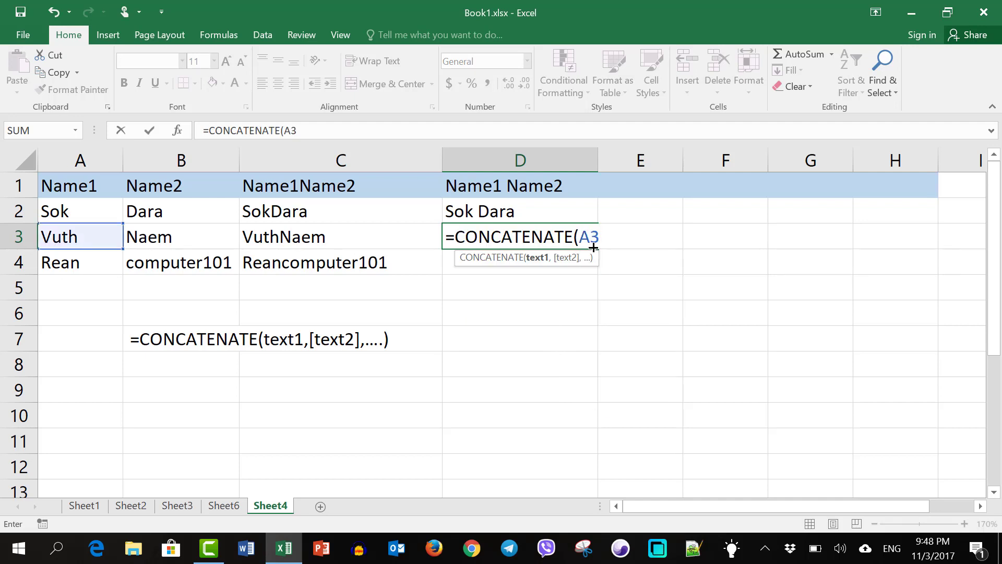
{"action": "type", "text": ","}
{"action": "type", "text": " \"\""}
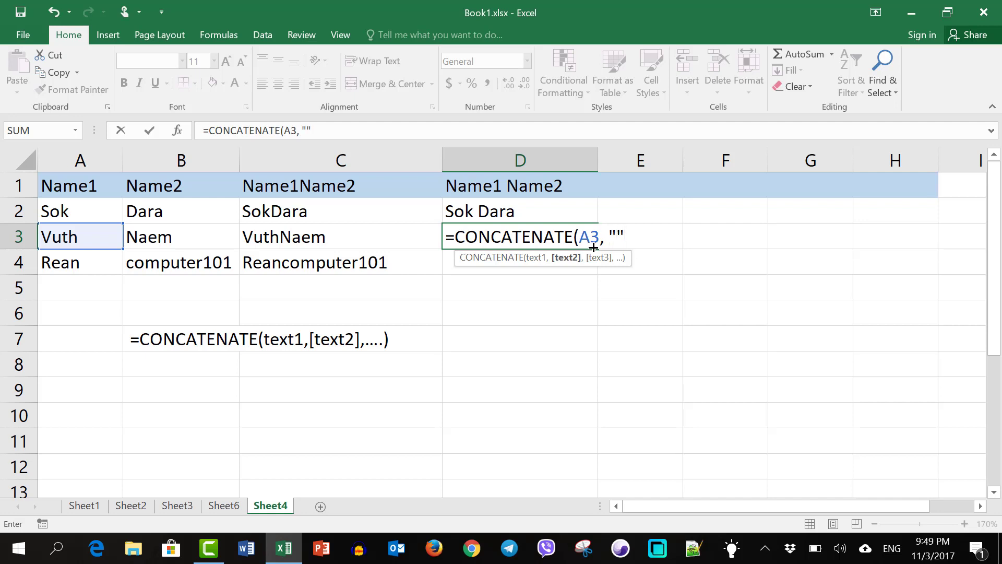
{"action": "type", "text": ","}
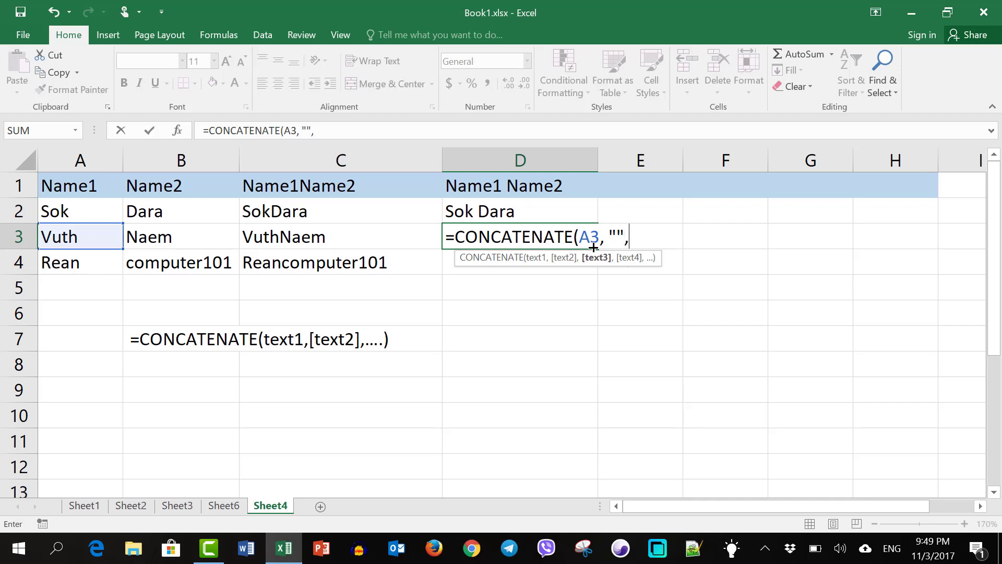
{"action": "type", "text": "B"}
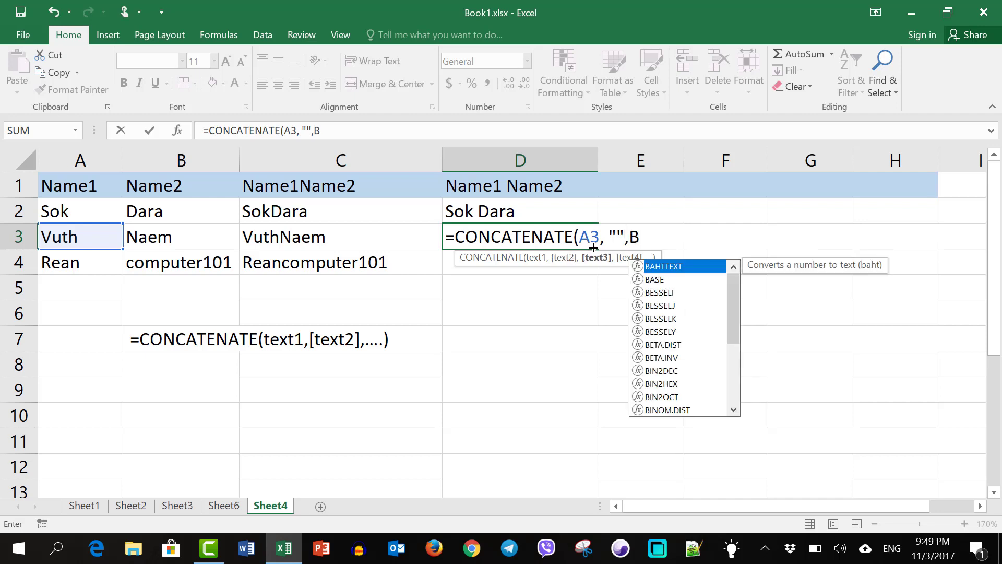
{"action": "type", "text": "3"}
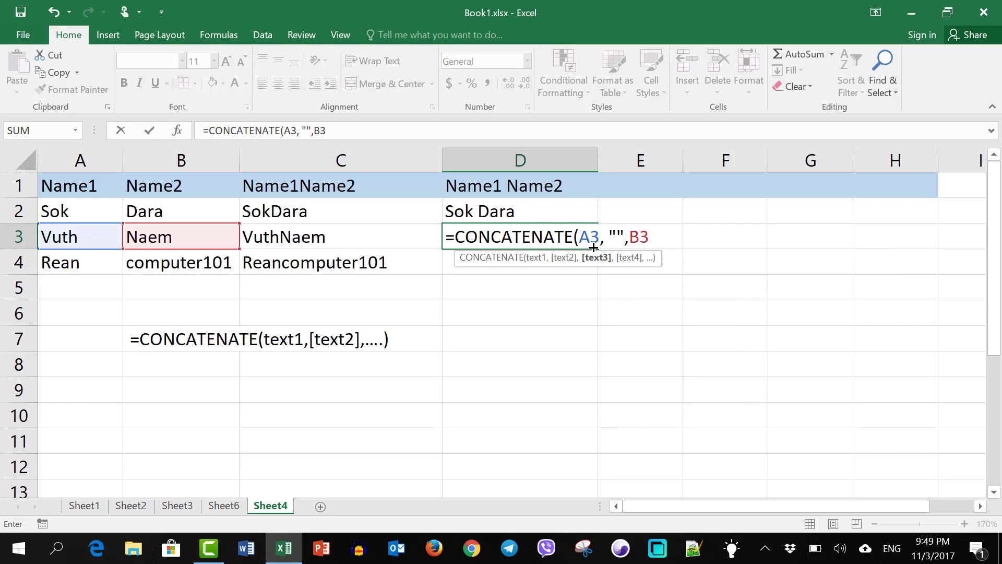
{"action": "type", "text": ")"}
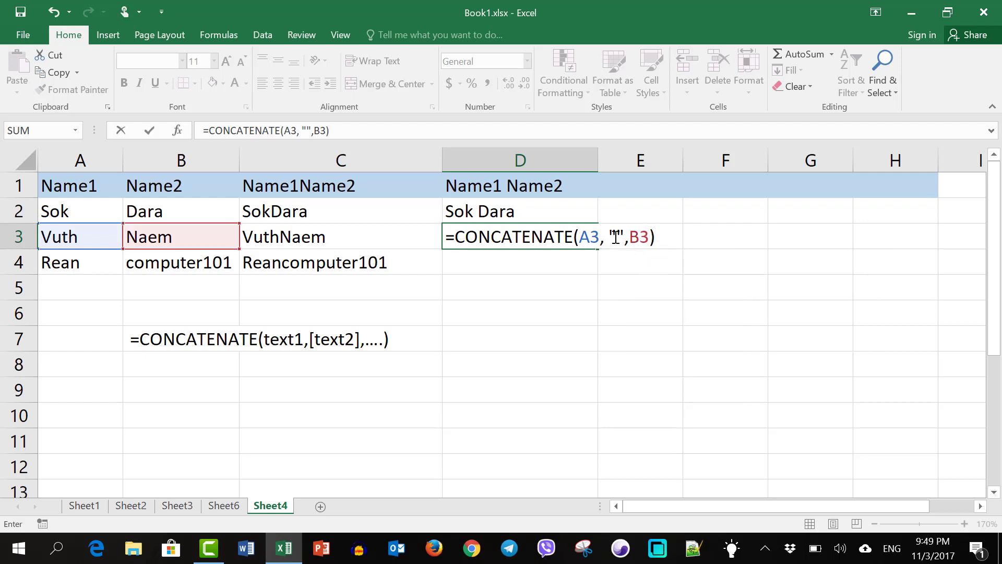
{"action": "left_click", "coordinate": [616, 237]}
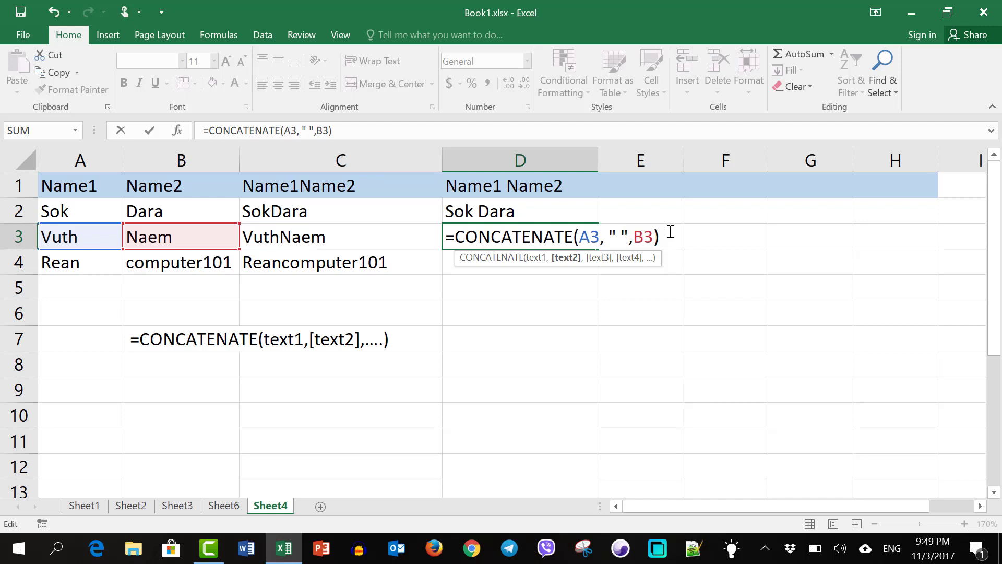
{"action": "key", "text": "Return"}
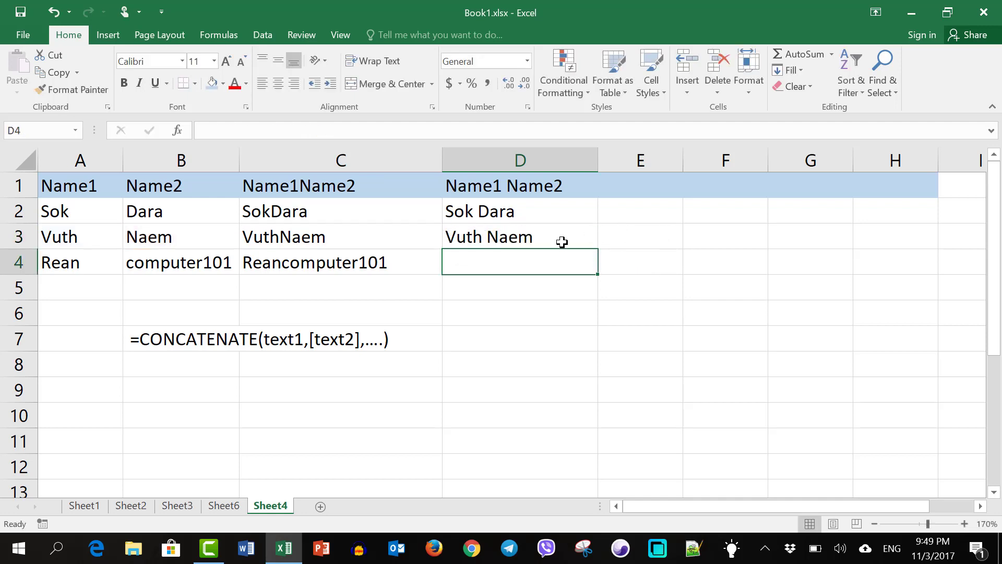
{"action": "left_click", "coordinate": [554, 233]}
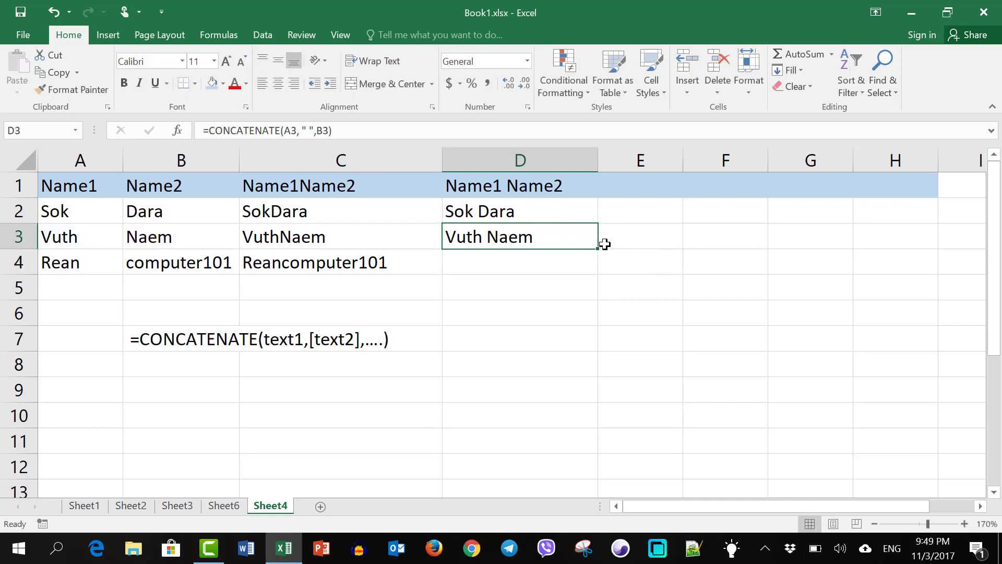
Fill D3's formula into D4 and add extra spaces between the quotes in D2
{"action": "left_click_drag", "start_coordinate": [598, 249], "coordinate": [604, 282]}
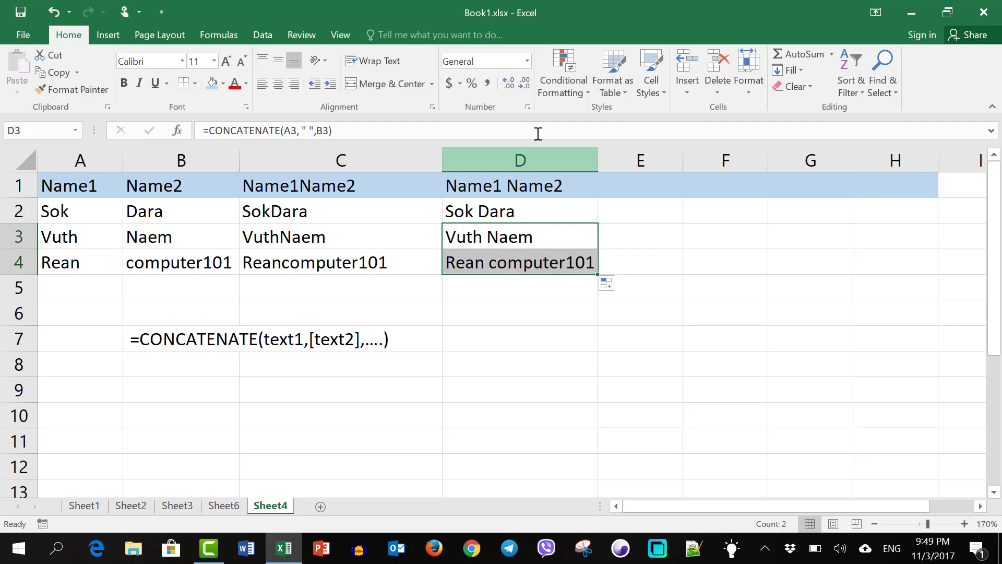
{"action": "left_click", "coordinate": [552, 211]}
{"action": "double_click", "coordinate": [553, 211]}
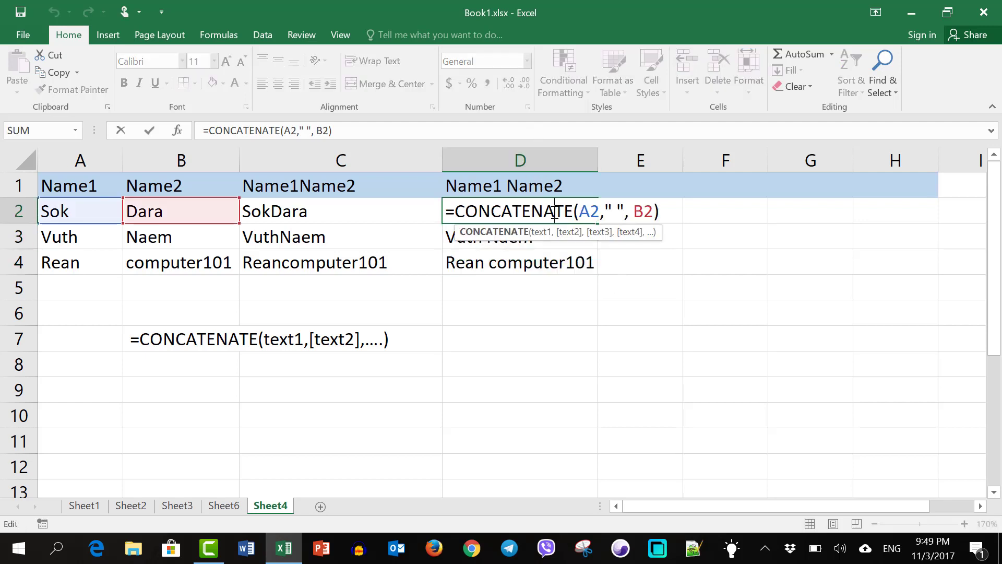
{"action": "left_click", "coordinate": [616, 209]}
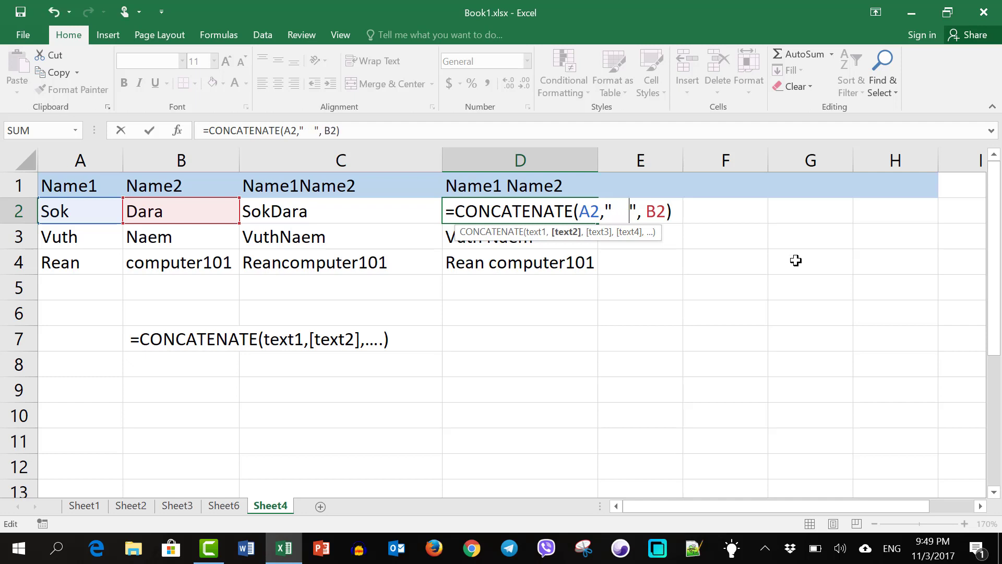
{"action": "key", "text": "Return"}
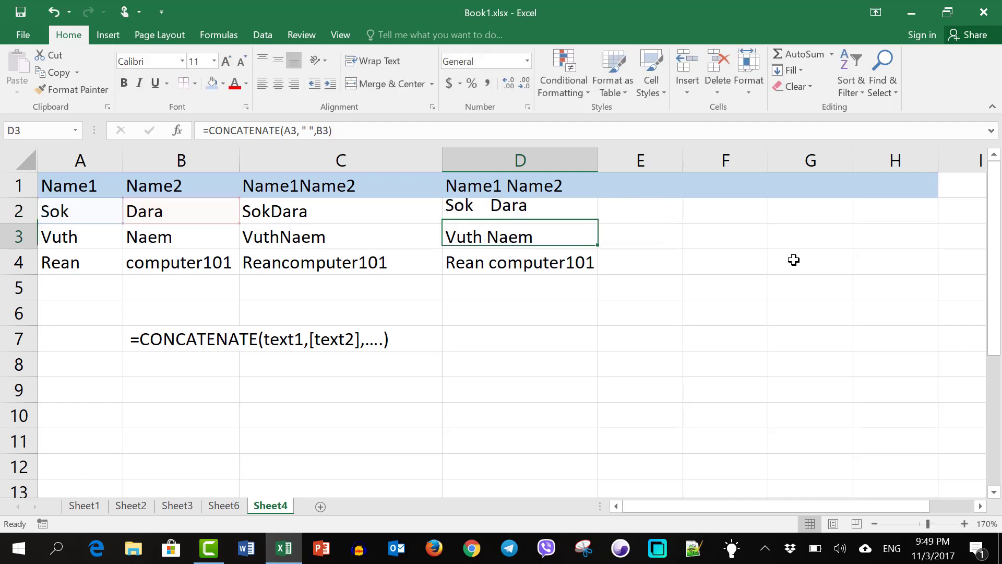
Copy the wider-spaced D2 formula down to D4, then start trimming its spaces
{"action": "left_click", "coordinate": [566, 213]}
{"action": "left_click_drag", "start_coordinate": [599, 221], "coordinate": [597, 271]}
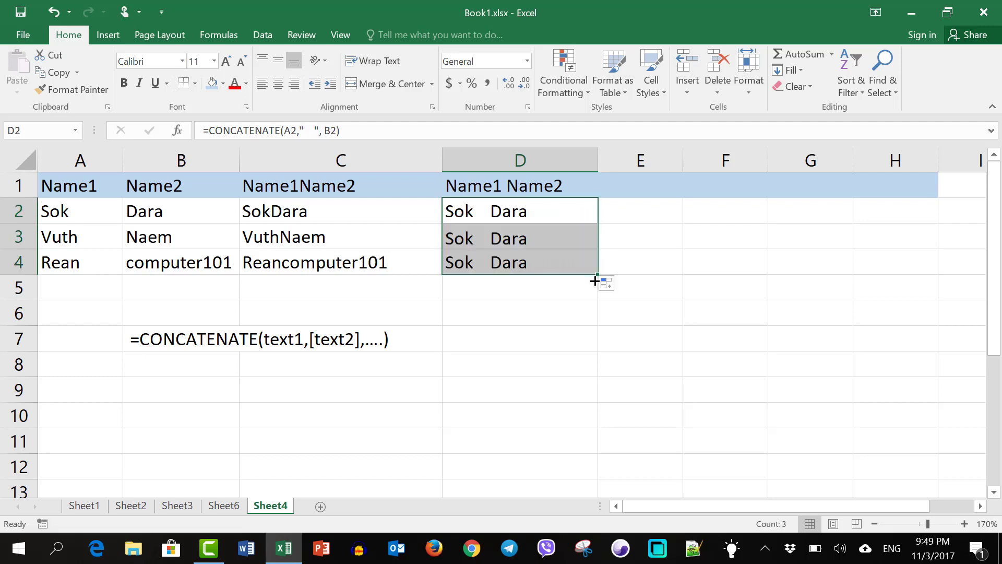
{"action": "left_click", "coordinate": [510, 210]}
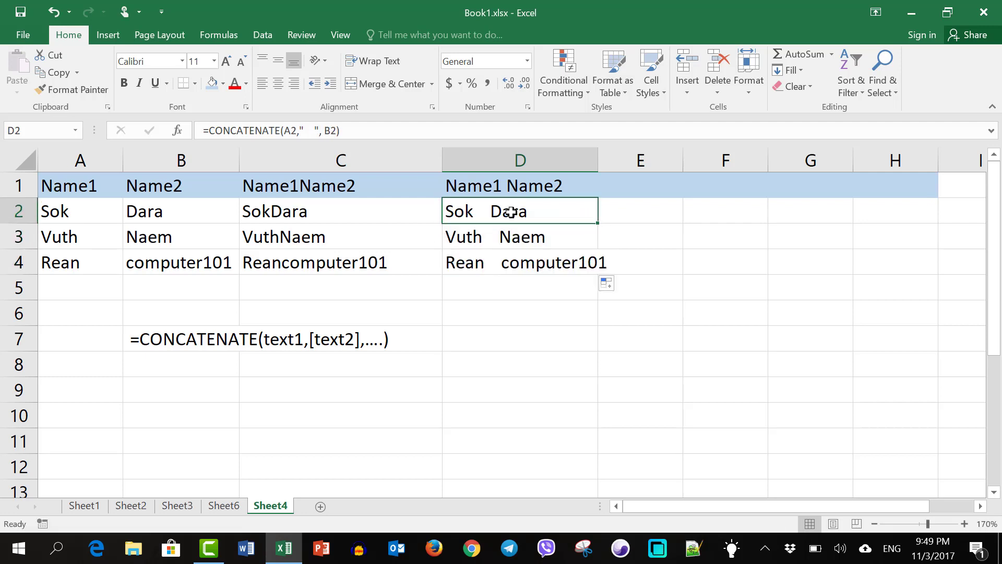
{"action": "double_click", "coordinate": [511, 212]}
{"action": "left_click", "coordinate": [619, 215]}
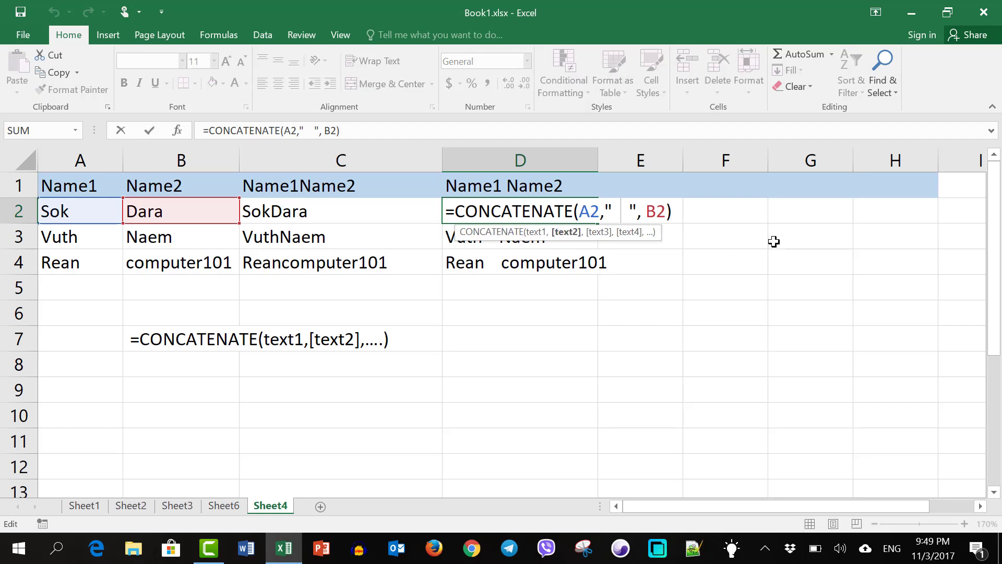
{"action": "key", "text": "BackSpace"}
{"action": "key", "text": "BackSpace"}
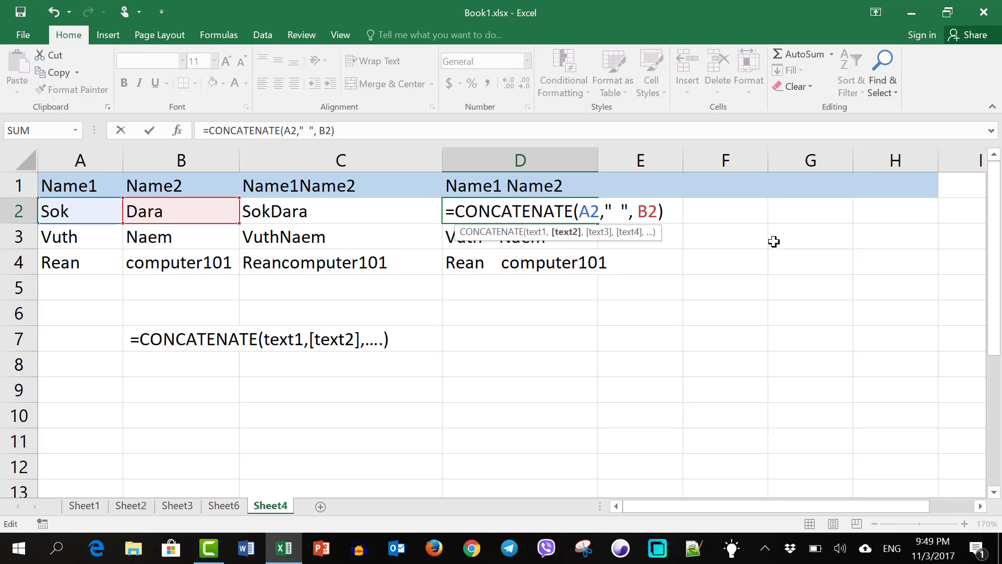
{"action": "key", "text": "End"}
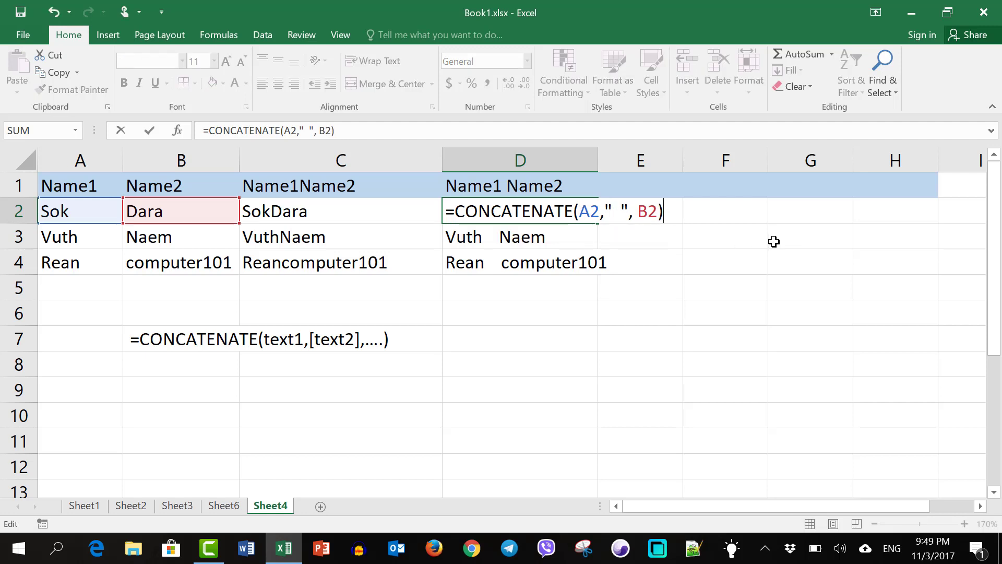
{"action": "key", "text": "Left"}
{"action": "key", "text": "Left"}
{"action": "key", "text": "Left"}
{"action": "key", "text": "Left"}
{"action": "key", "text": "Left"}
{"action": "key", "text": "Left"}
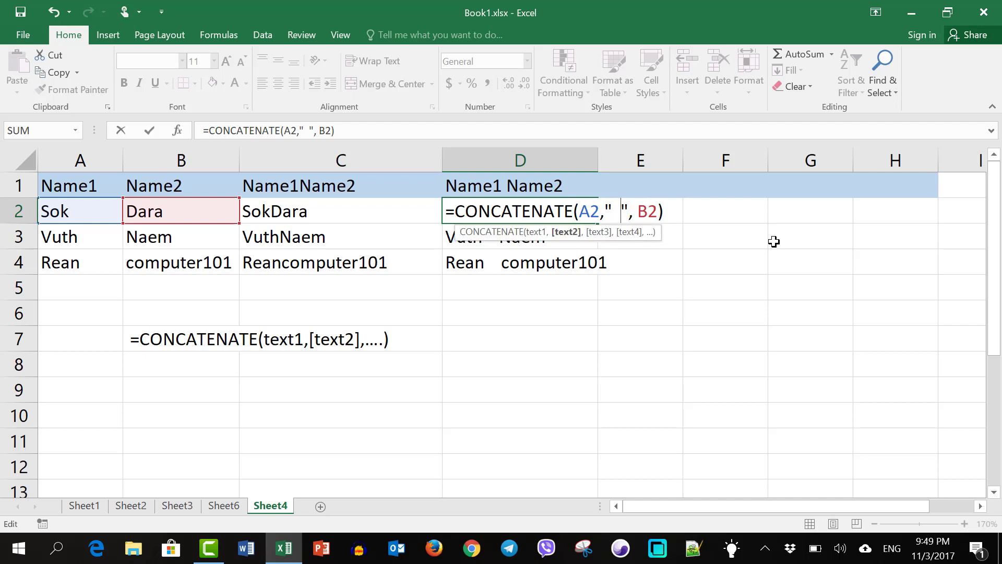
{"action": "key", "text": "BackSpace"}
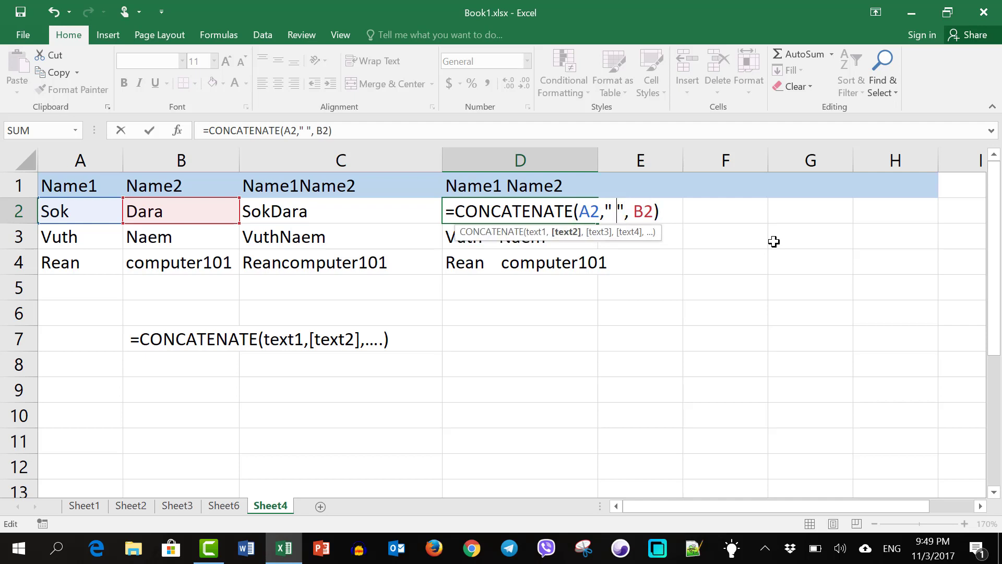
{"action": "type", "text": ","}
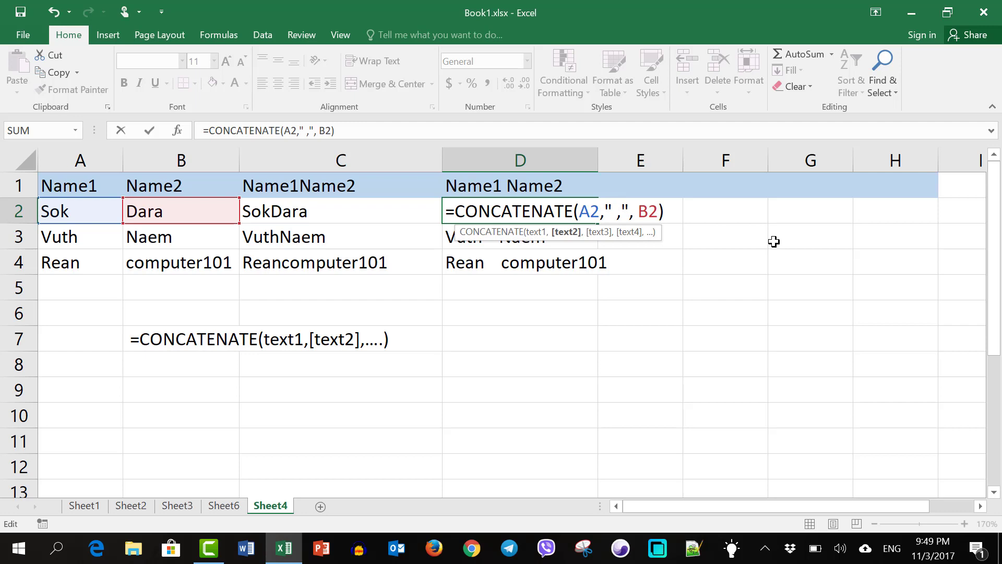
{"action": "key", "text": "Left"}
{"action": "key", "text": "shift+Right"}
{"action": "key", "text": "shift+Right"}
{"action": "key", "text": "Right"}
{"action": "key", "text": "Right"}
{"action": "key", "text": "Right"}
{"action": "key", "text": "Right"}
{"action": "key", "text": "Right"}
{"action": "key", "text": "Right"}
{"action": "key", "text": "Return"}
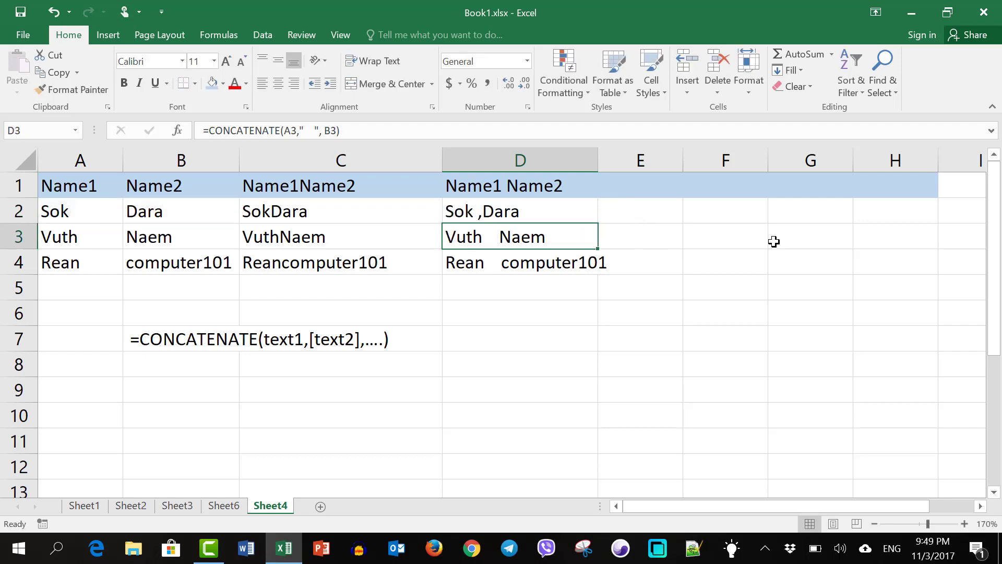
Fill the D2 formula down to D4, showing Vuth ,Naem and Rean ,computer101
{"action": "left_click", "coordinate": [515, 205]}
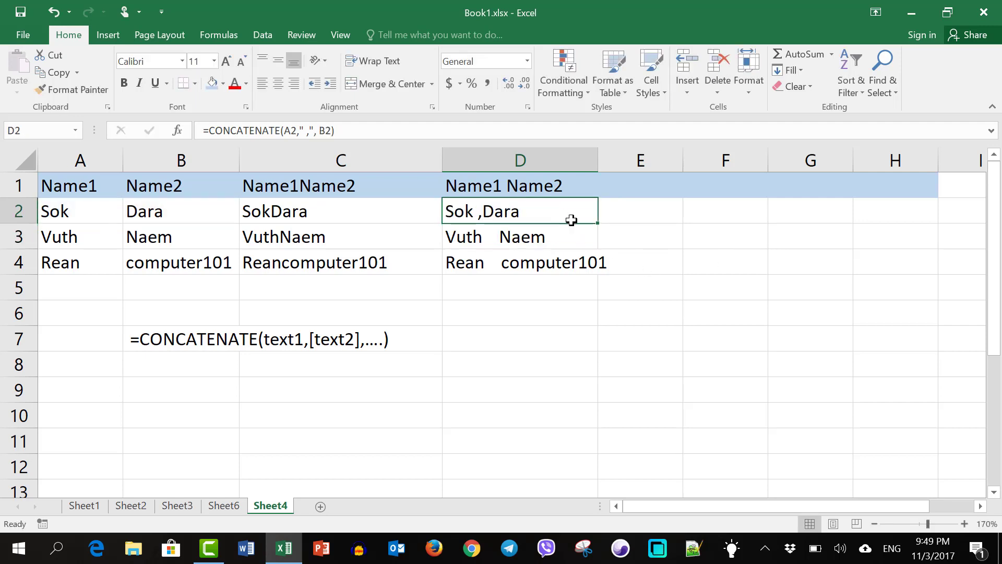
{"action": "left_click_drag", "start_coordinate": [598, 222], "coordinate": [601, 265]}
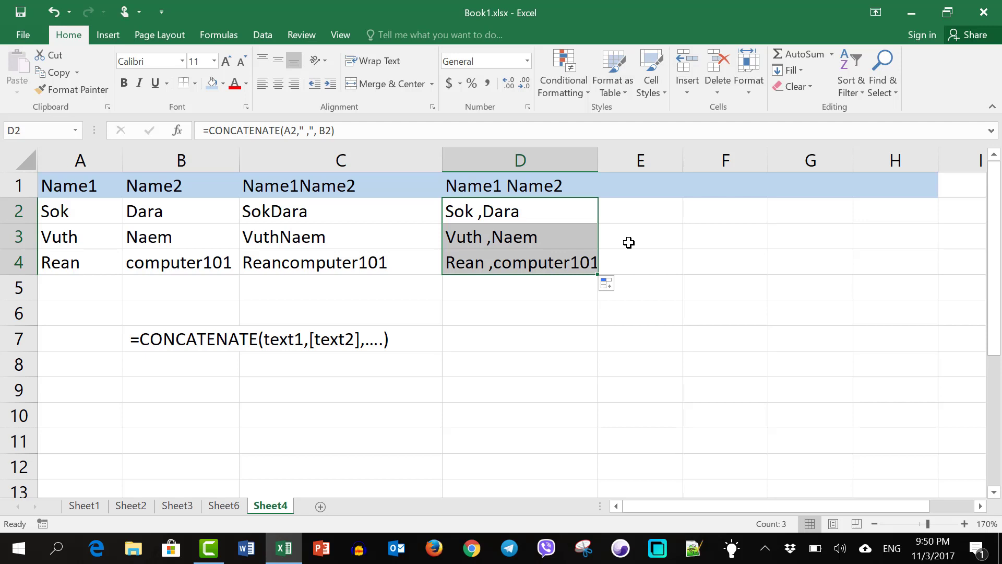
{"action": "left_click", "coordinate": [639, 187]}
Widen column E and enter the header "Name2 Name1", quote marks included, in E1
{"action": "left_click_drag", "start_coordinate": [681, 159], "coordinate": [805, 172]}
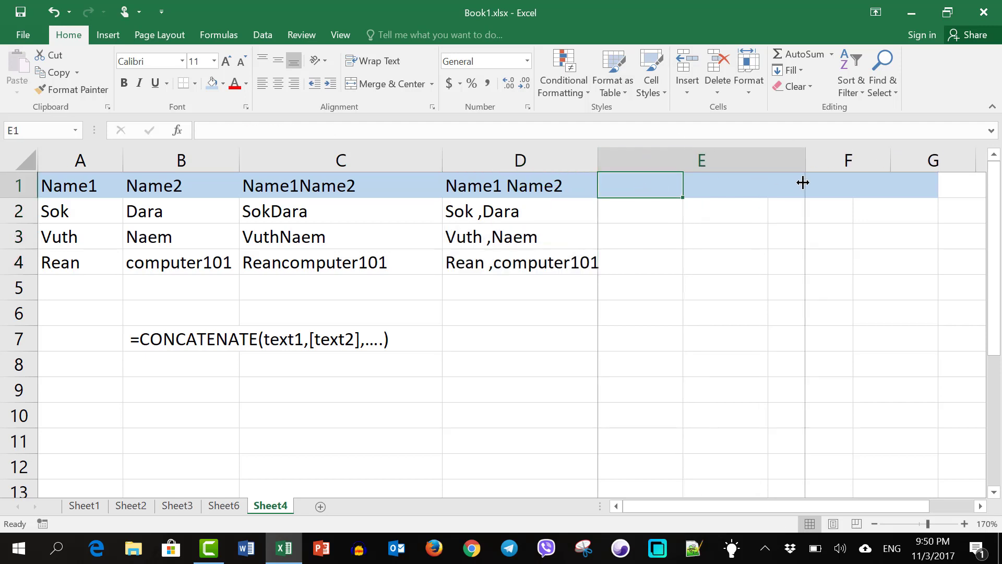
{"action": "type", "text": "\""}
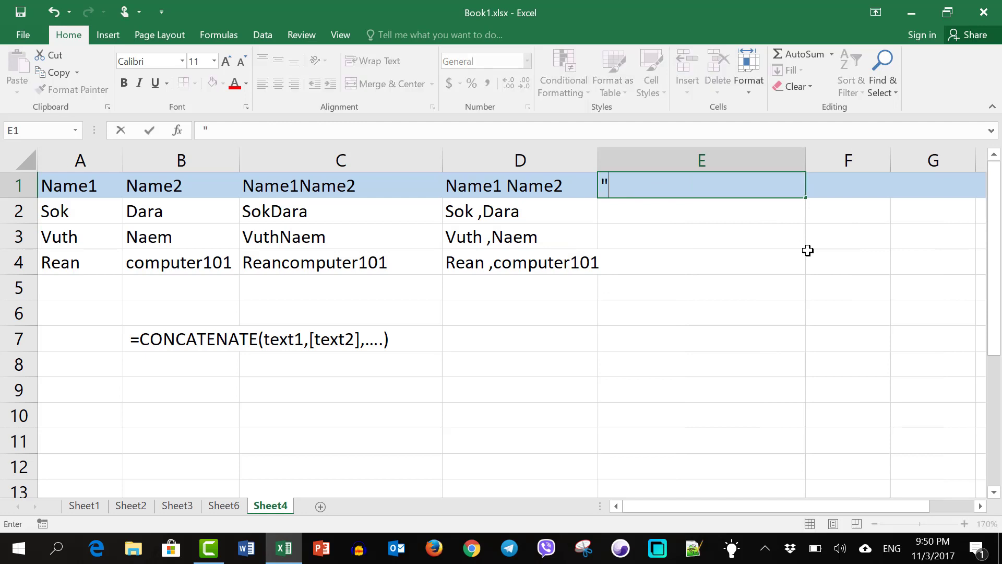
{"action": "type", "text": "Na"}
{"action": "type", "text": "me2"}
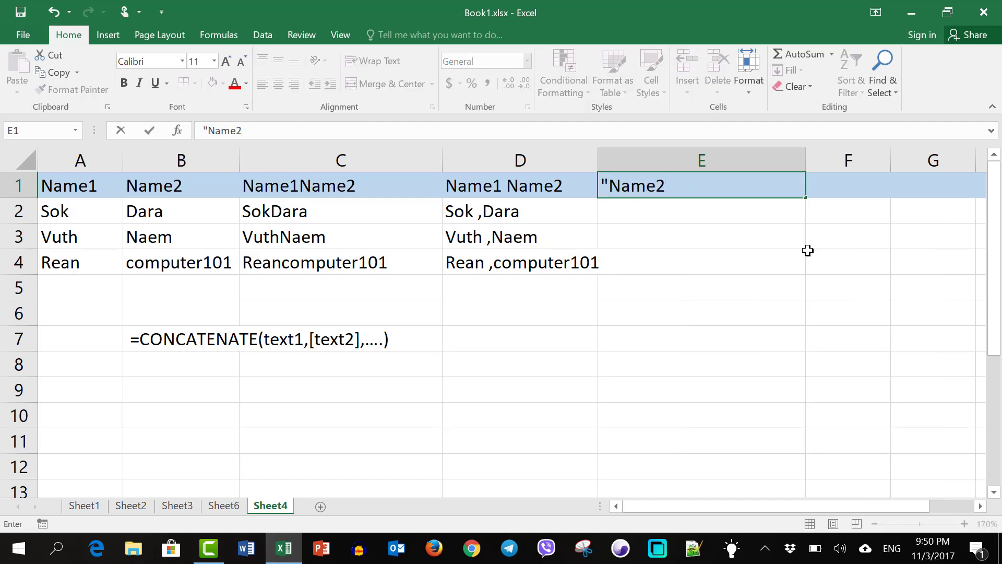
{"action": "key", "text": "BackSpace"}
{"action": "type", "text": "1"}
{"action": "key", "text": "BackSpace"}
{"action": "type", "text": "3"}
{"action": "key", "text": "BackSpace"}
{"action": "type", "text": "2"}
{"action": "type", "text": " Name"}
{"action": "type", "text": "1\""}
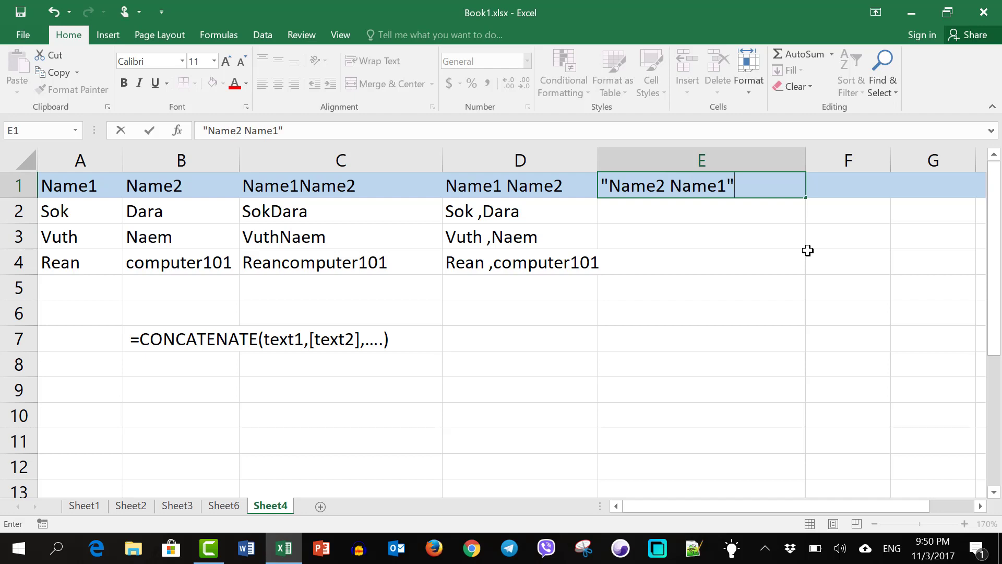
{"action": "key", "text": "Return"}
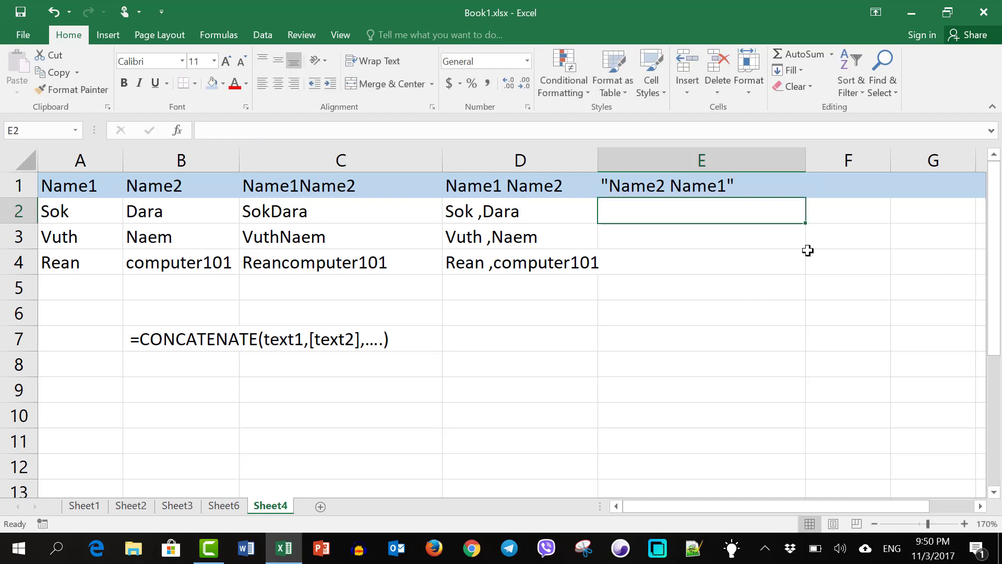
Start a CONCATENATE formula in E2 with an empty quote pair as its first argument
{"action": "type", "text": "="}
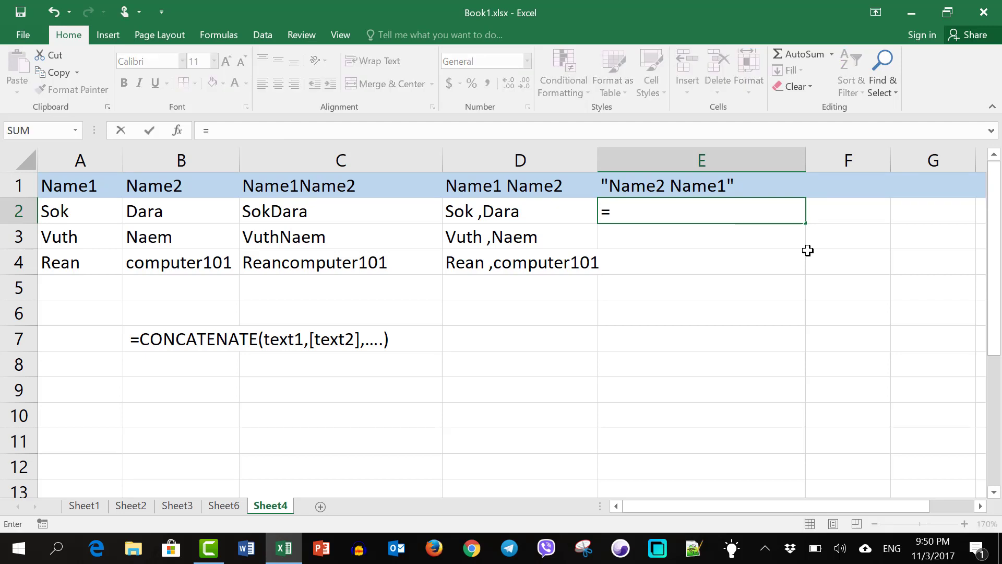
{"action": "type", "text": "con"}
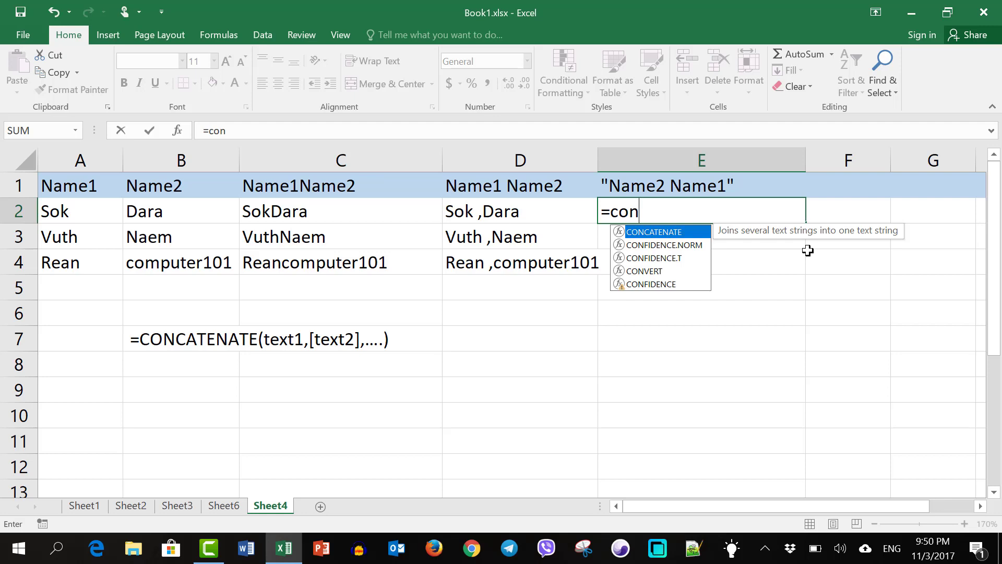
{"action": "key", "text": "Tab"}
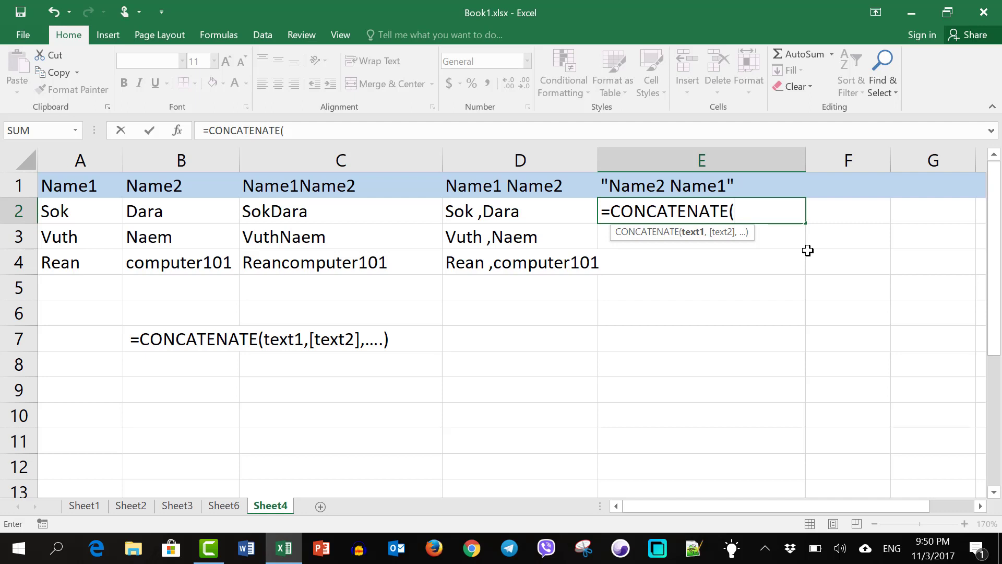
{"action": "type", "text": "\"\""}
{"action": "key", "text": "Left"}
{"action": "key", "text": "Right"}
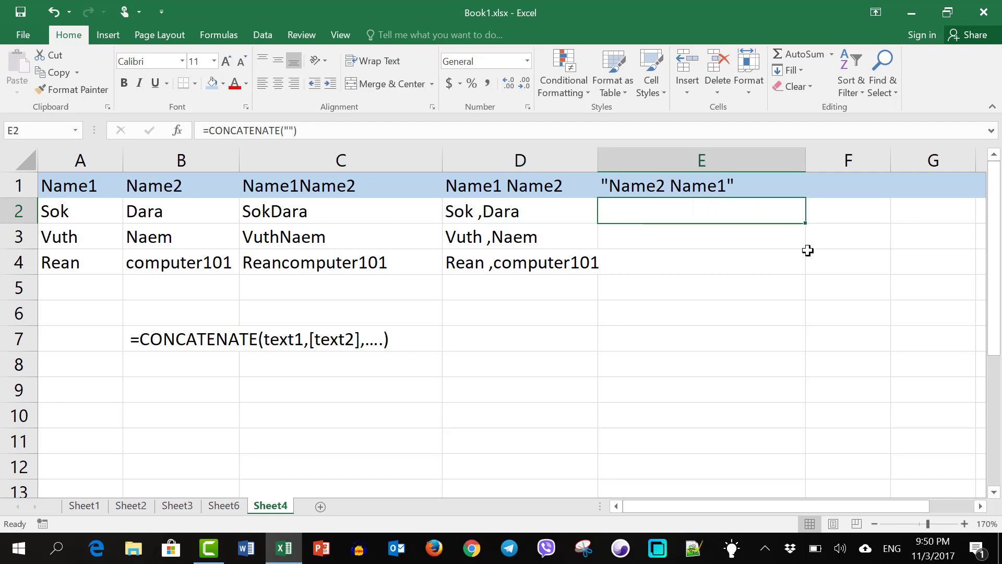
Edit the E2 formula to add a third quote mark, then a comma and the B2 reference
{"action": "double_click", "coordinate": [764, 212]}
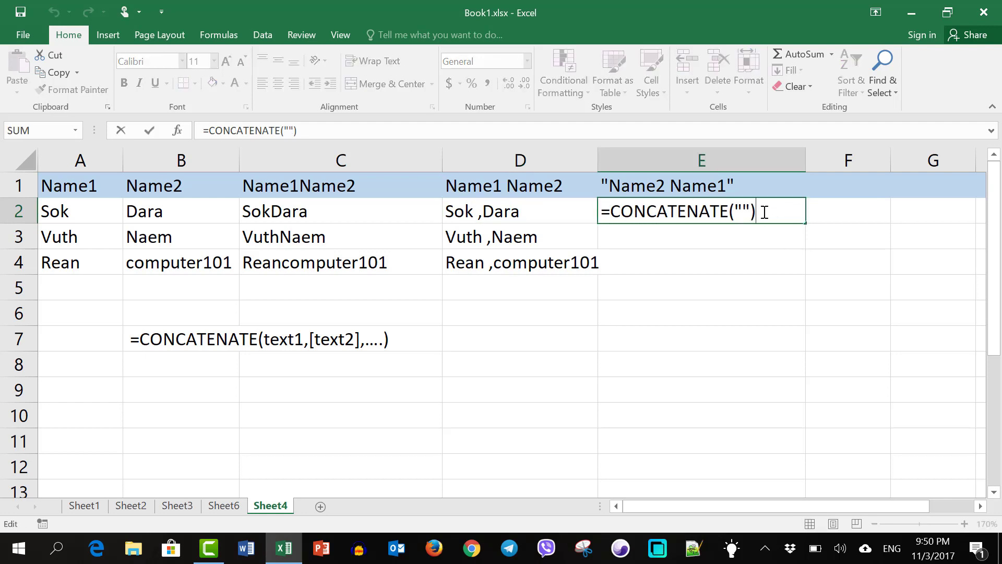
{"action": "left_click", "coordinate": [742, 211]}
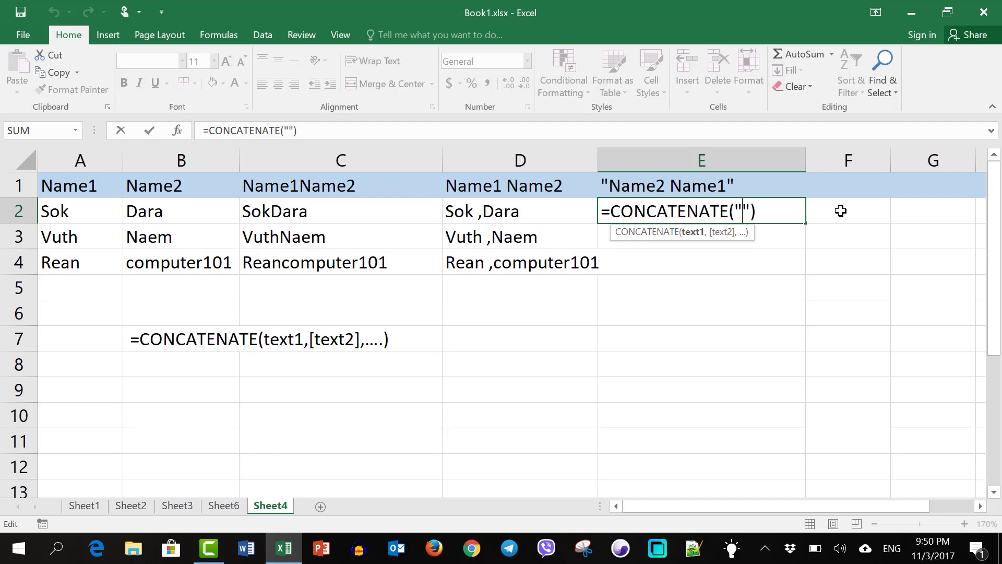
{"action": "type", "text": "\""}
{"action": "key", "text": "Right"}
{"action": "type", "text": ","}
{"action": "type", "text": "B"}
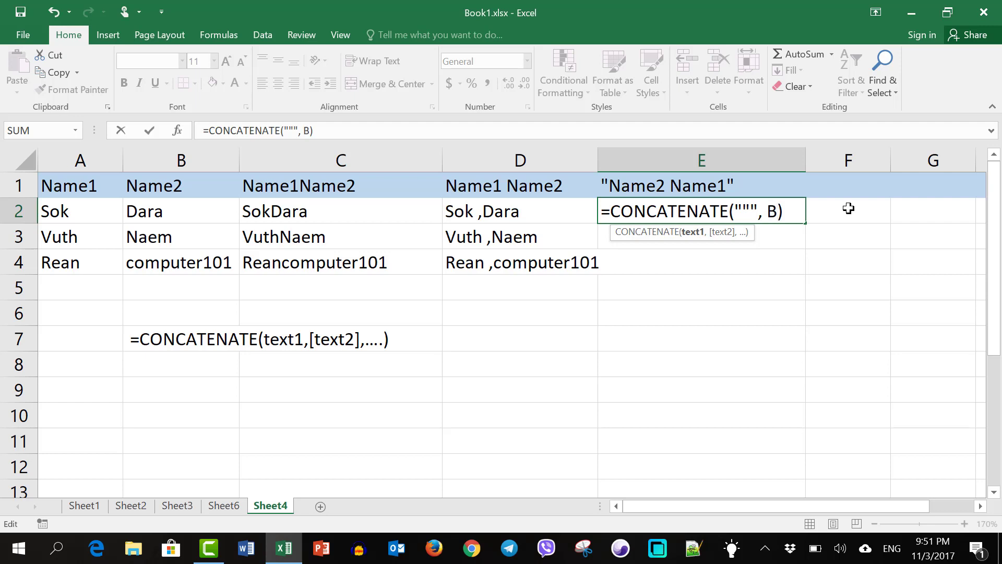
{"action": "type", "text": "2"}
{"action": "key", "text": "BackSpace"}
{"action": "key", "text": "BackSpace"}
{"action": "key", "text": "BackSpace"}
{"action": "key", "text": "BackSpace"}
{"action": "type", "text": ","}
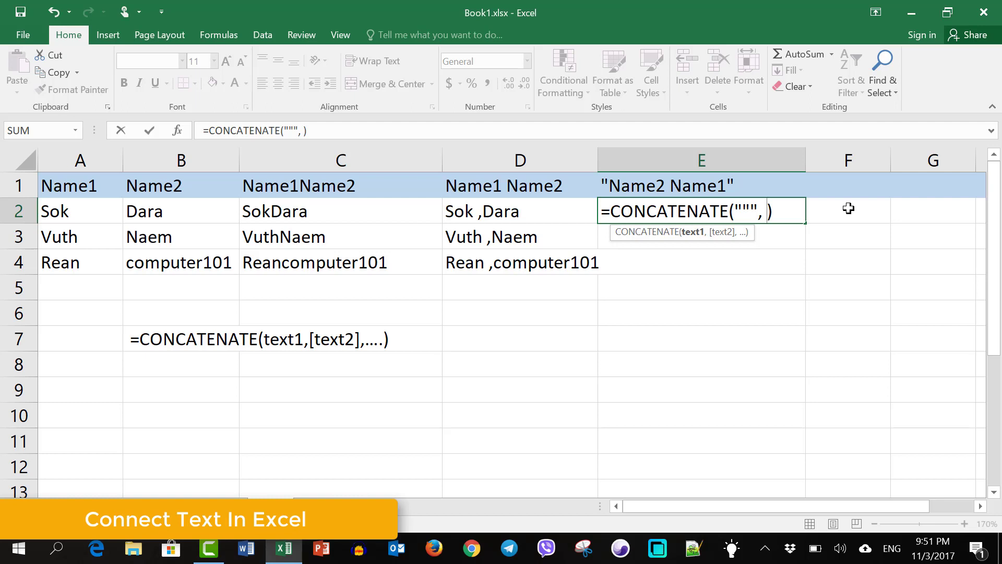
{"action": "type", "text": "B2"}
{"action": "key", "text": "Left"}
{"action": "key", "text": "Left"}
{"action": "key", "text": "Left"}
{"action": "key", "text": "Left"}
{"action": "key", "text": "Left"}
Correct E2's first argument to the four-quote literal """" before B2
{"action": "key", "text": "BackSpace"}
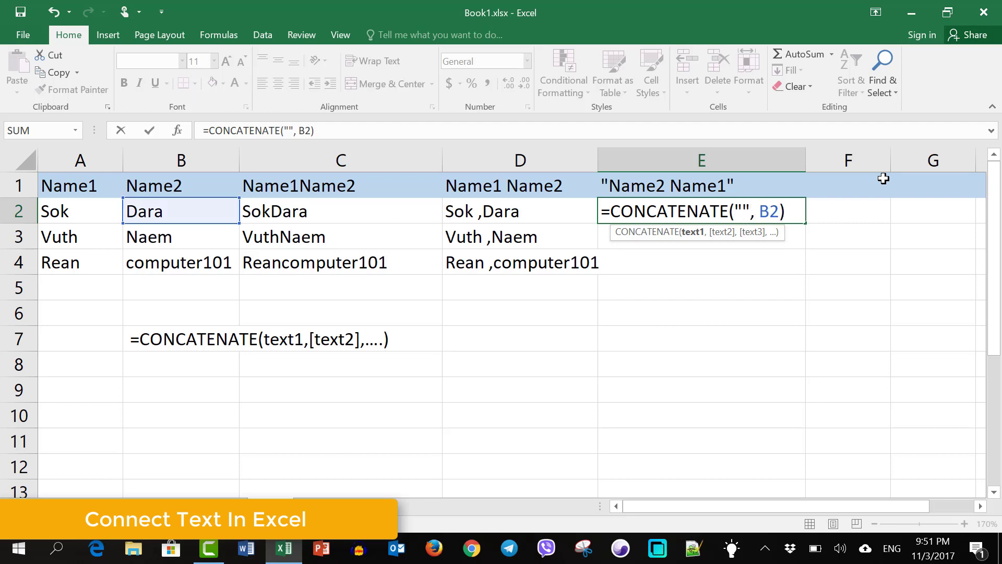
{"action": "type", "text": "\""}
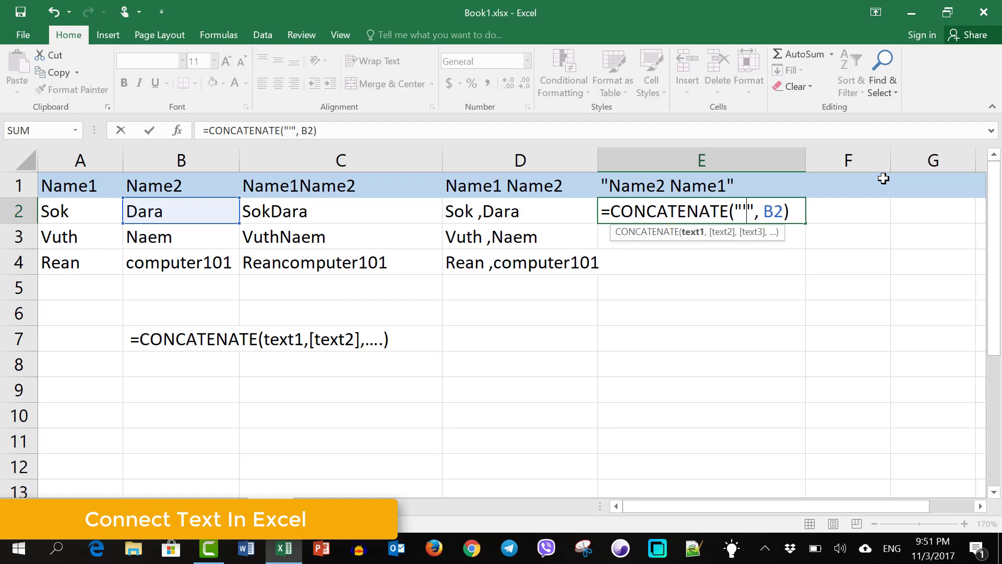
{"action": "type", "text": "\""}
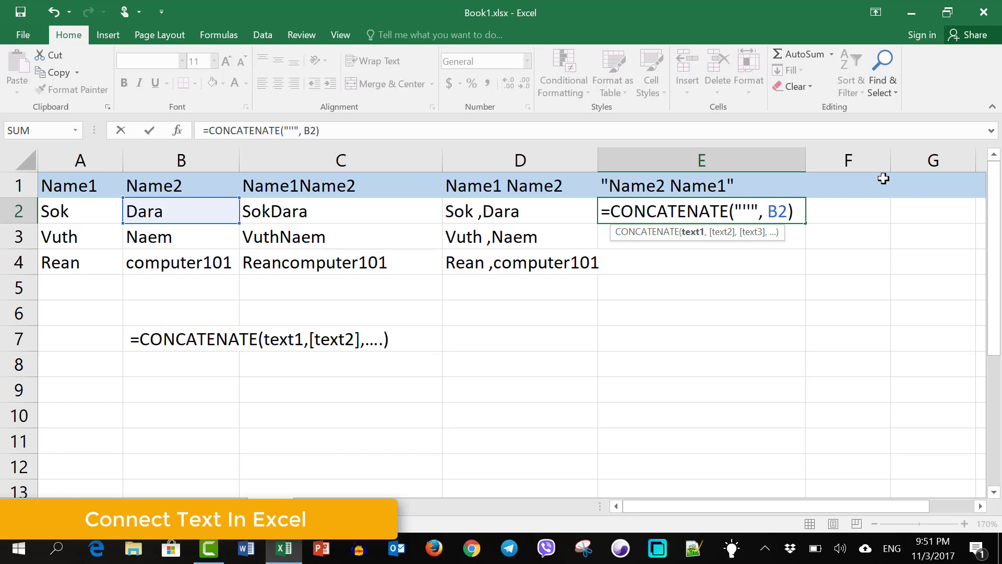
{"action": "key", "text": "BackSpace"}
{"action": "key", "text": "BackSpace"}
{"action": "type", "text": "'"}
{"action": "type", "text": "'"}
{"action": "key", "text": "Right"}
{"action": "key", "text": "BackSpace"}
{"action": "key", "text": "Right"}
{"action": "key", "text": "Right"}
{"action": "key", "text": "Right"}
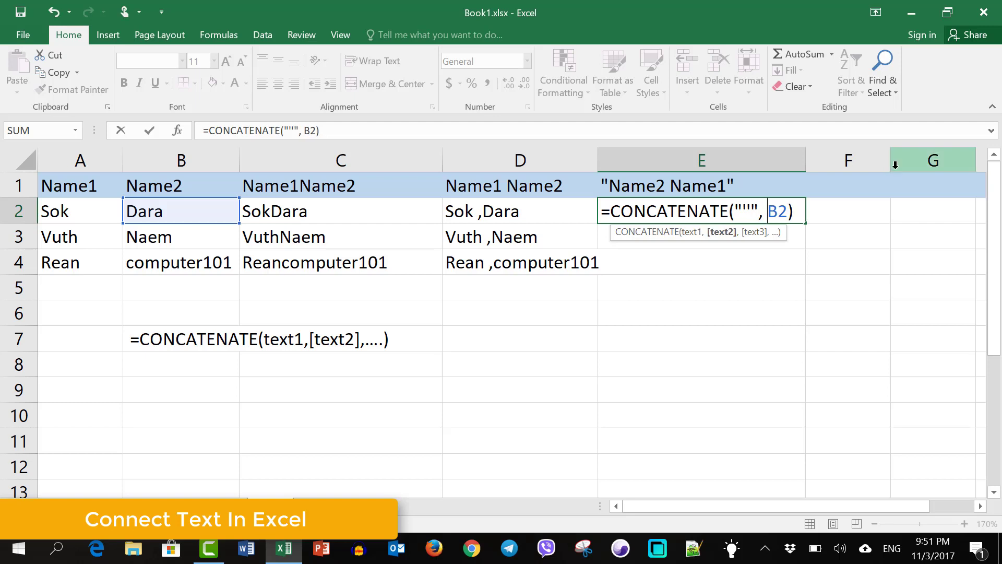
{"action": "key", "text": "Right"}
{"action": "key", "text": "Right"}
{"action": "type", "text": ","}
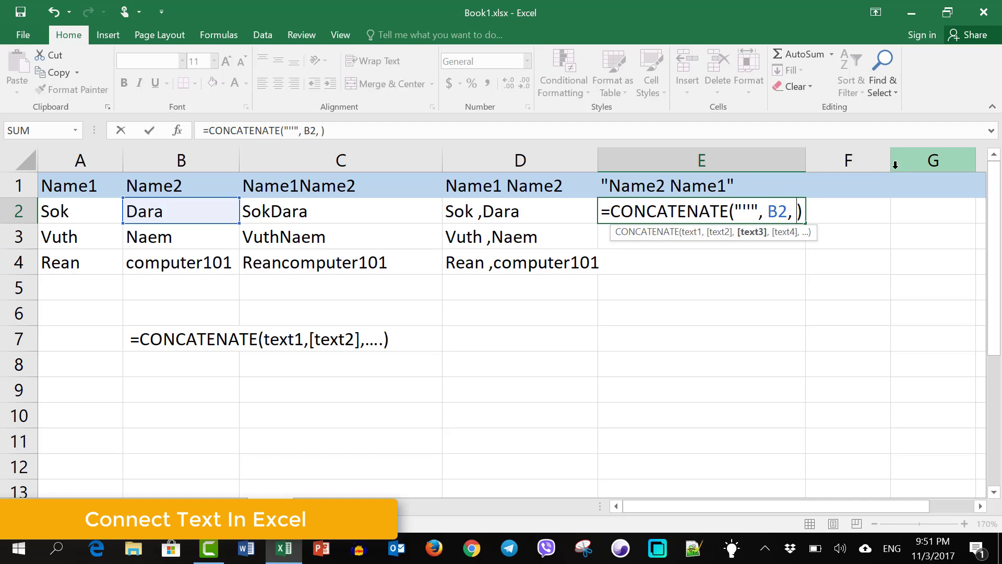
{"action": "type", "text": " \"\""}
{"action": "key", "text": "Left"}
{"action": "key", "text": "Right"}
{"action": "type", "text": ","}
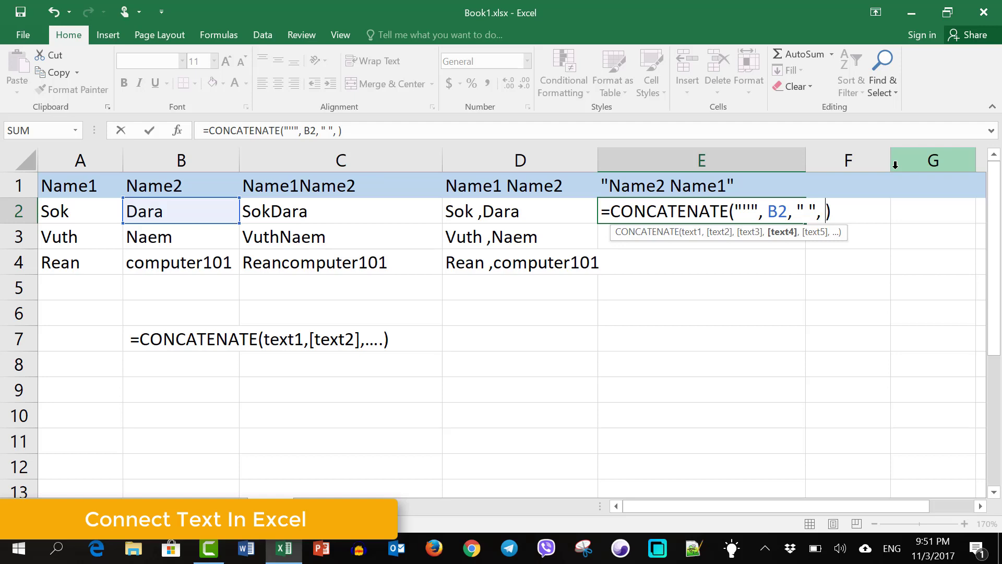
{"action": "type", "text": "A2"}
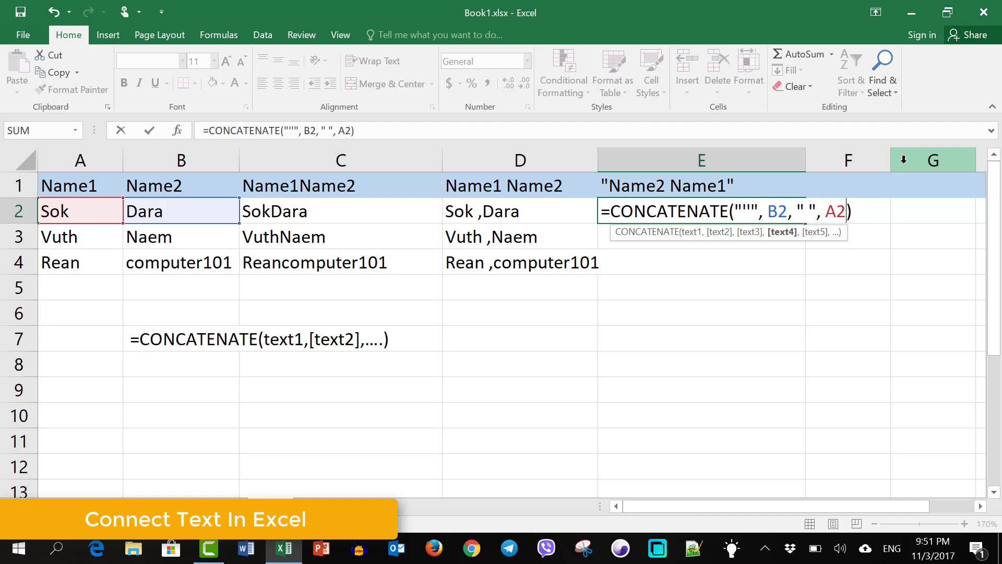
{"action": "type", "text": ", "}
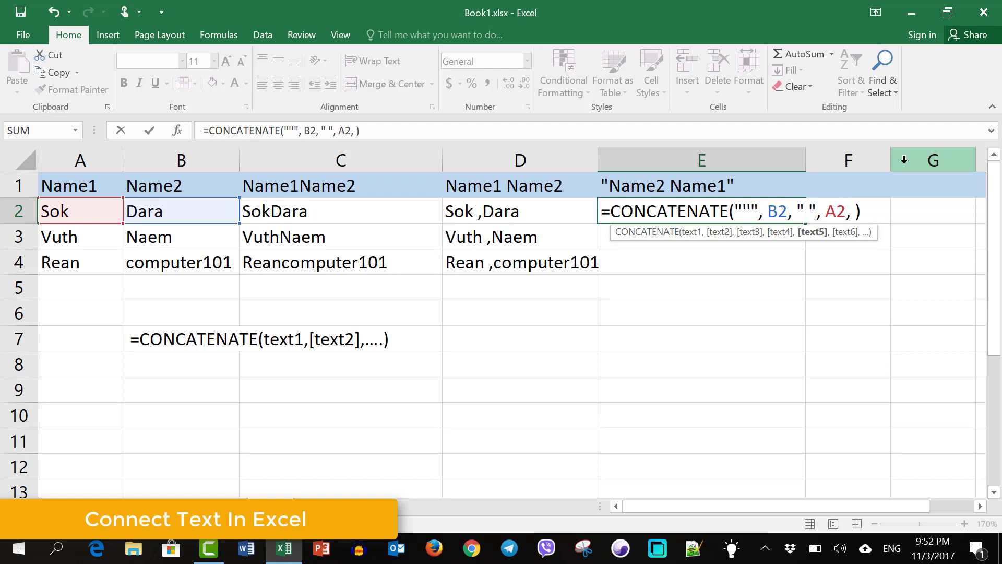
{"action": "type", "text": "\"\""}
{"action": "type", "text": "\""}
{"action": "type", "text": "\""}
{"action": "key", "text": "Right"}
{"action": "key", "text": "Right"}
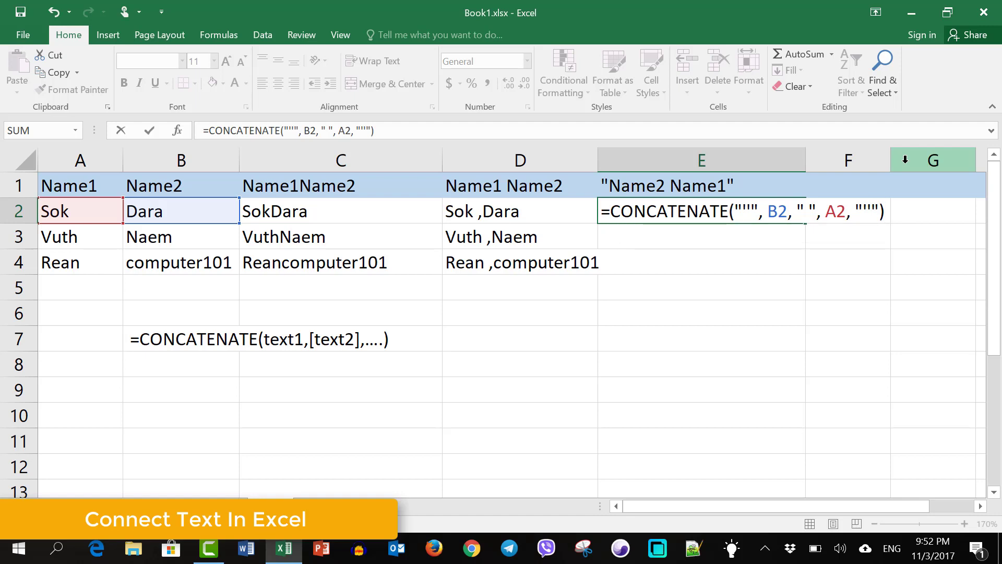
{"action": "key", "text": "Return"}
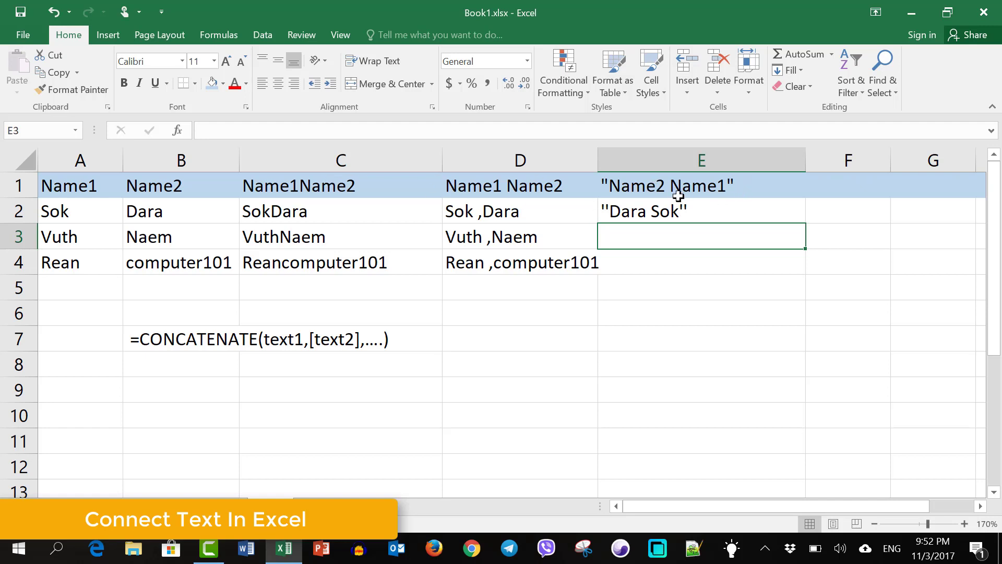
Fill the E2 formula down to E4 and check the copied formula in E3
{"action": "left_click", "coordinate": [708, 205]}
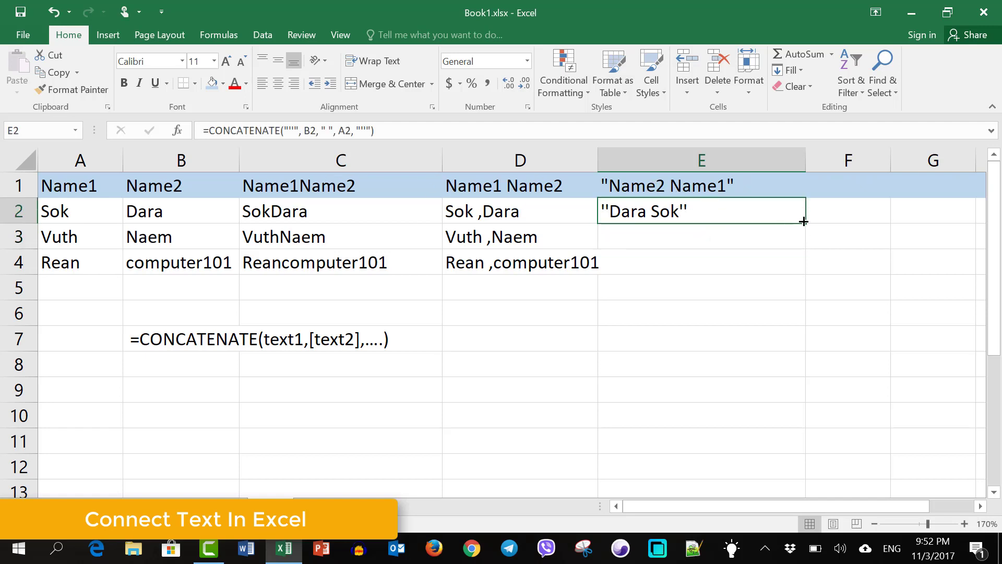
{"action": "left_click_drag", "start_coordinate": [803, 222], "coordinate": [805, 275]}
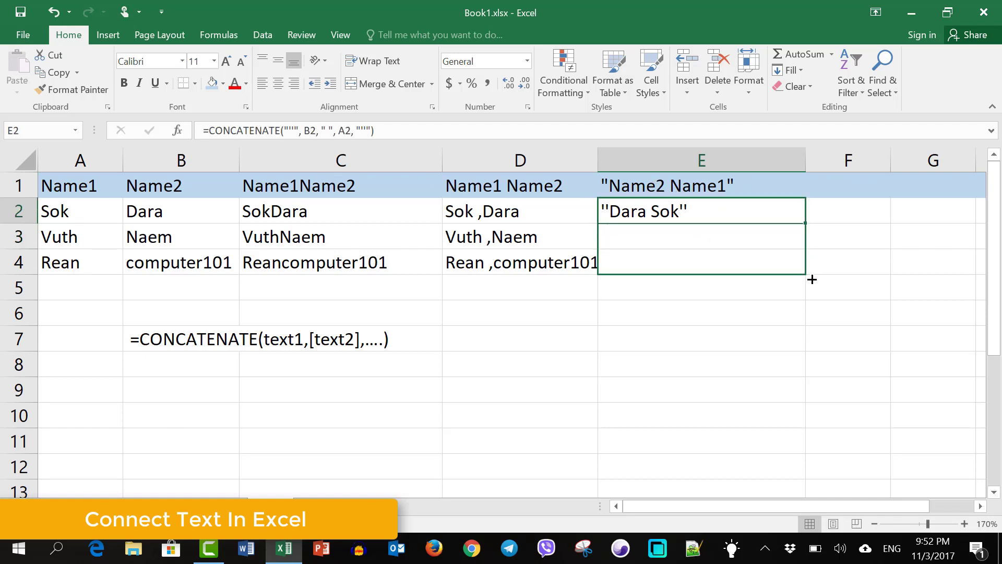
{"action": "double_click", "coordinate": [776, 242]}
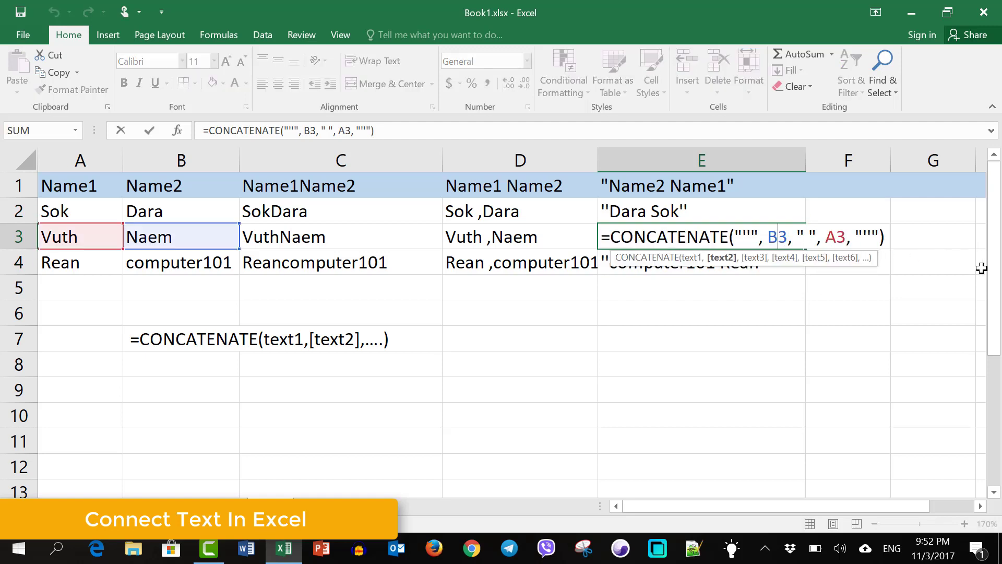
{"action": "left_click", "coordinate": [695, 315]}
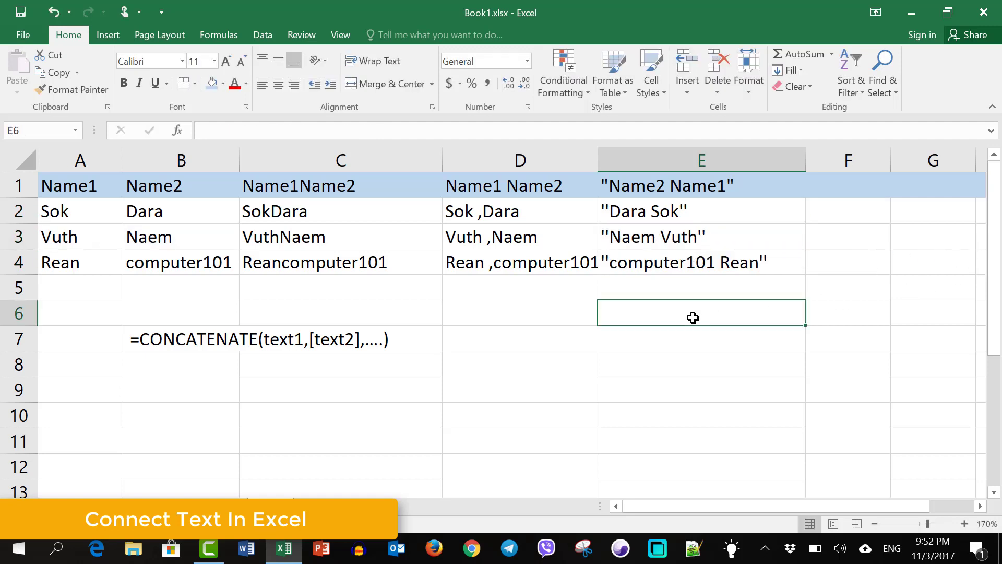
{"action": "left_click", "coordinate": [572, 304]}
{"action": "left_click", "coordinate": [217, 360]}
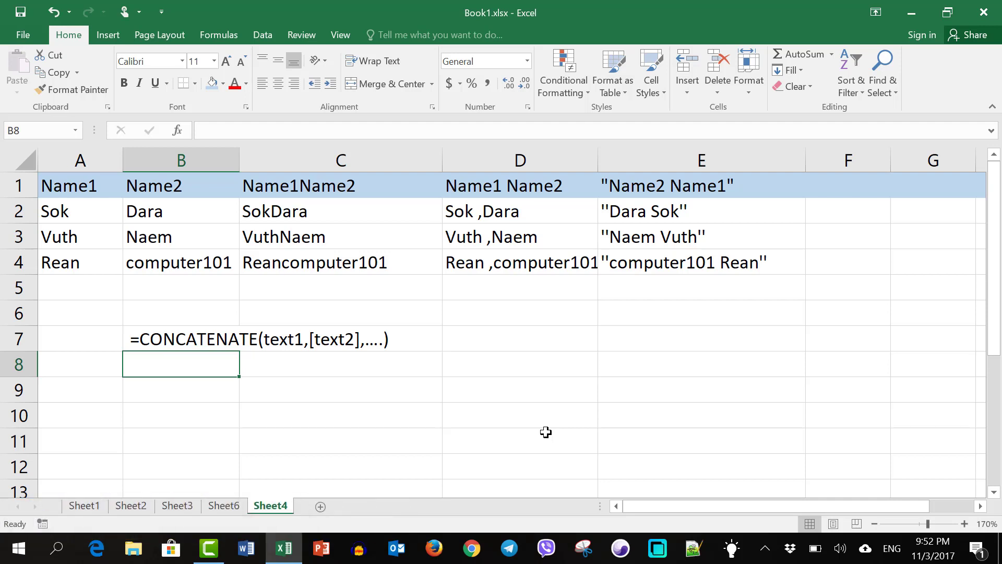
Enter the syntax note = Text1 & Text2 in B8
{"action": "type", "text": "="}
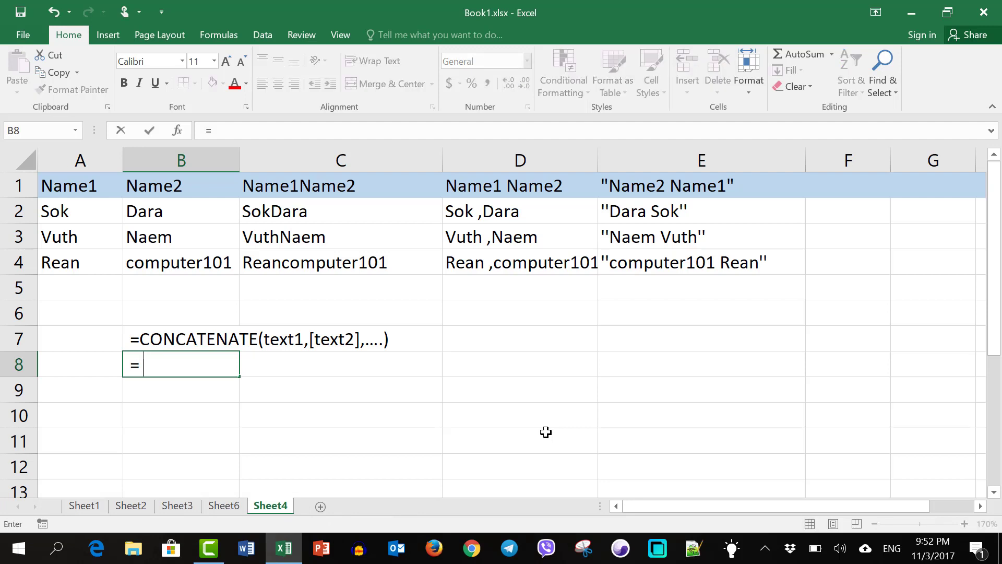
{"action": "type", "text": " Text"}
{"action": "type", "text": "1"}
{"action": "type", "text": " &"}
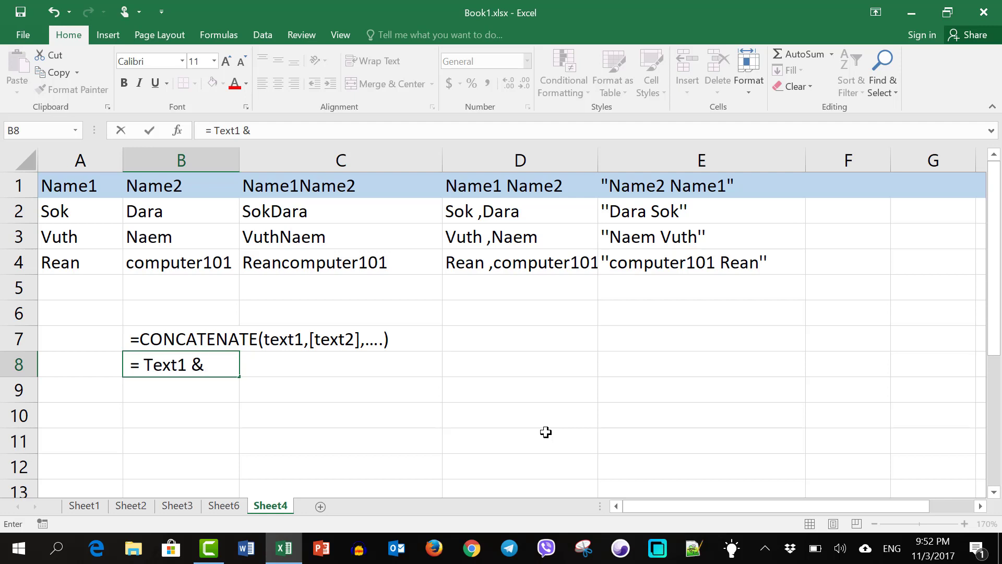
{"action": "type", "text": " Text"}
{"action": "type", "text": "2"}
{"action": "key", "text": "Return"}
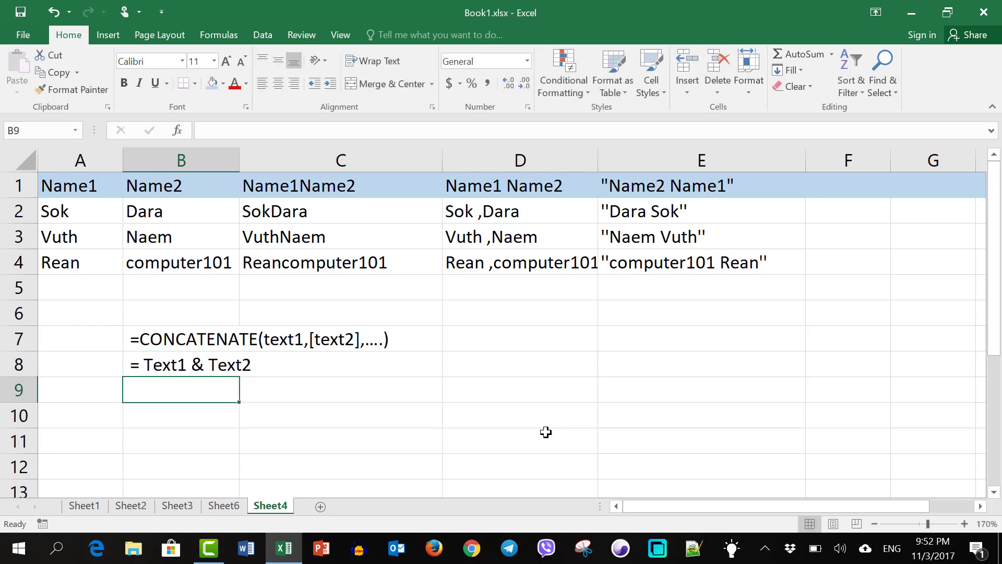
{"action": "key", "text": "Up"}
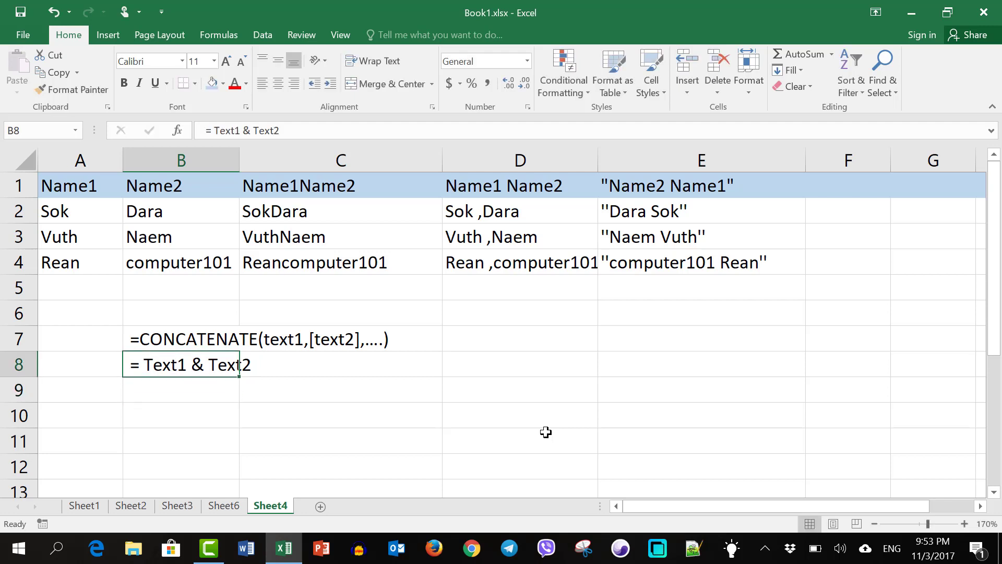
{"action": "key", "text": "Left"}
{"action": "key", "text": "Down"}
{"action": "key", "text": "Right"}
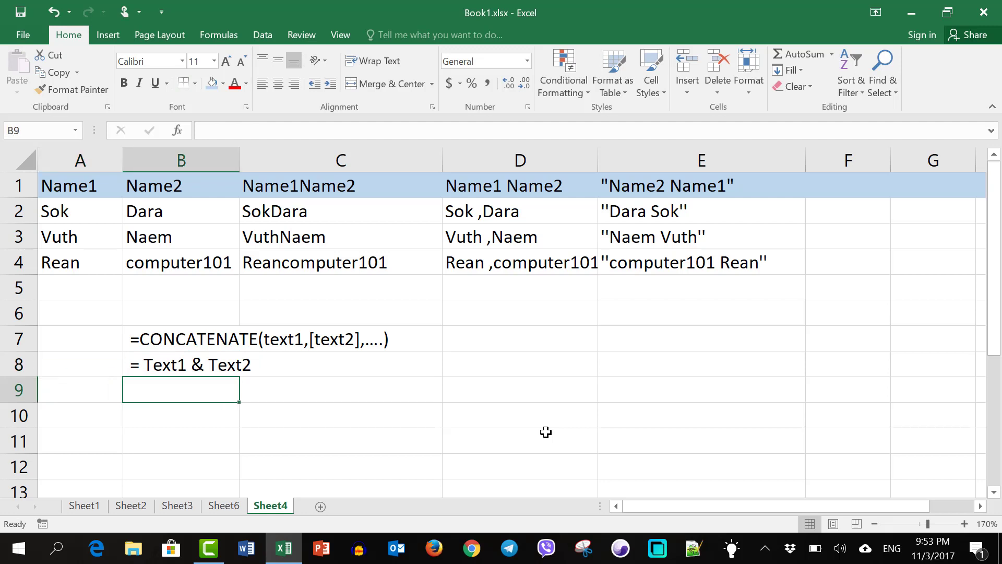
{"action": "key", "text": "Up"}
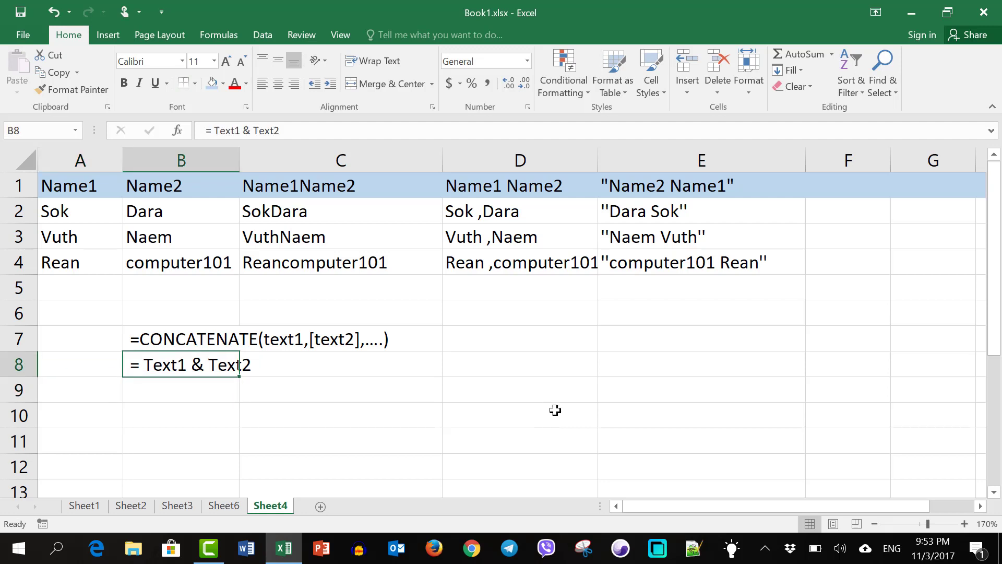
Begin a new row by typing computer101 into A5
{"action": "left_click", "coordinate": [322, 187]}
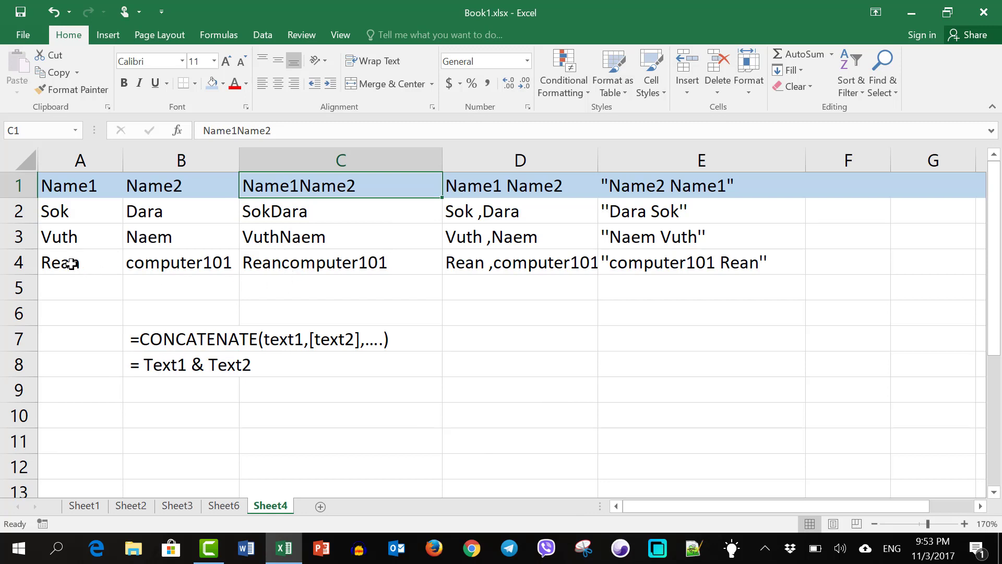
{"action": "left_click", "coordinate": [67, 287]}
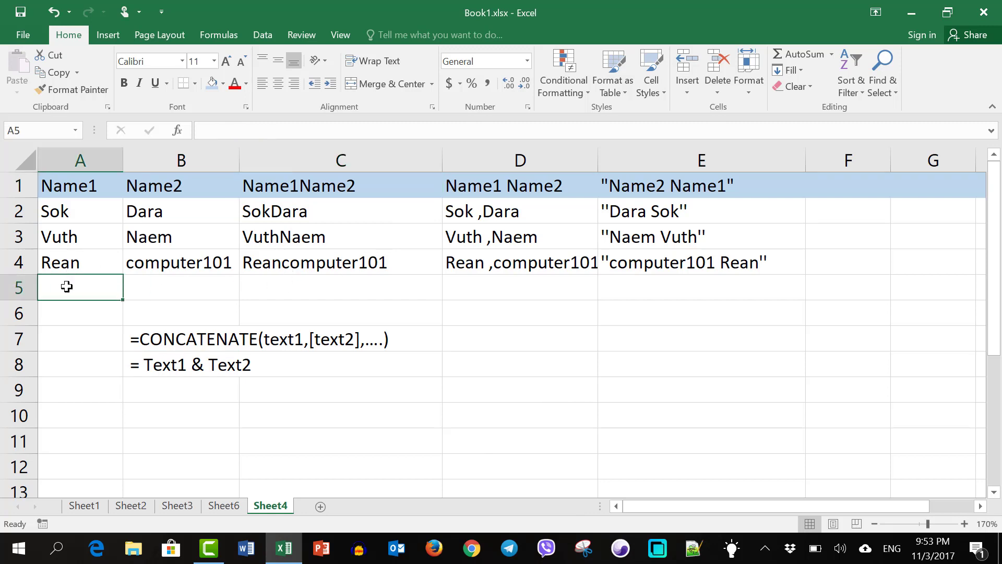
{"action": "type", "text": "computer"}
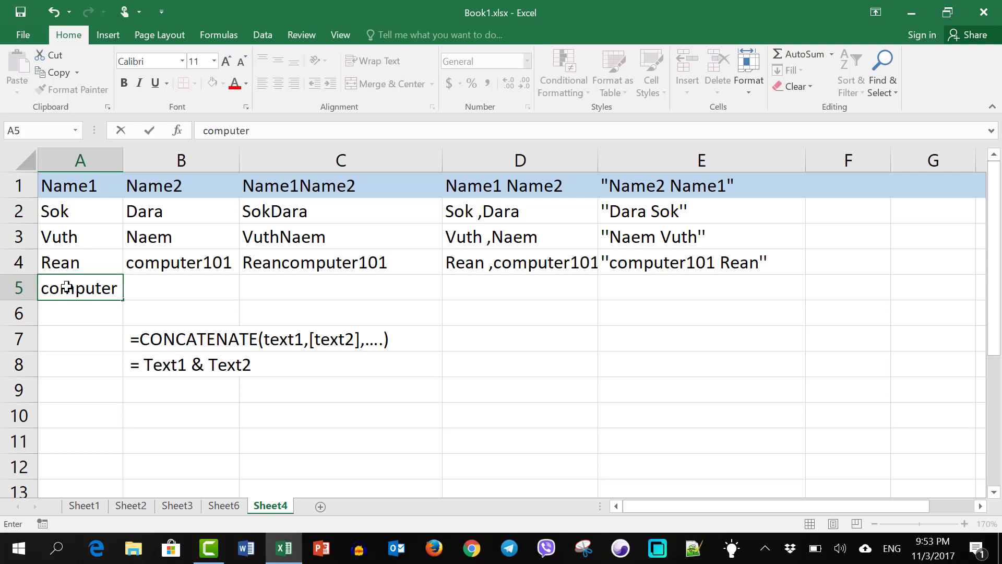
{"action": "type", "text": "101"}
Enter rean in B5 and widen column A so computer101 fits
{"action": "key", "text": "Tab"}
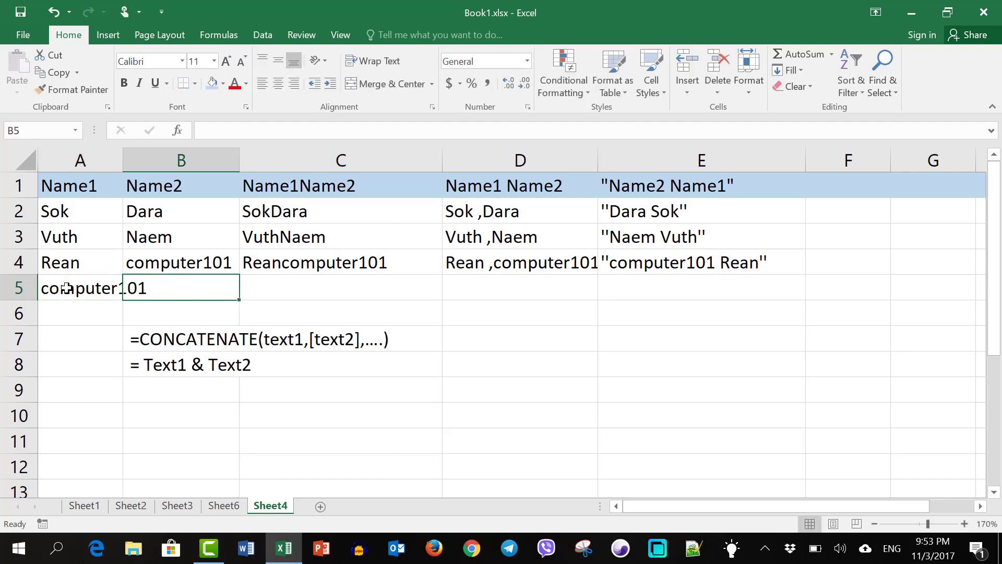
{"action": "type", "text": "rean"}
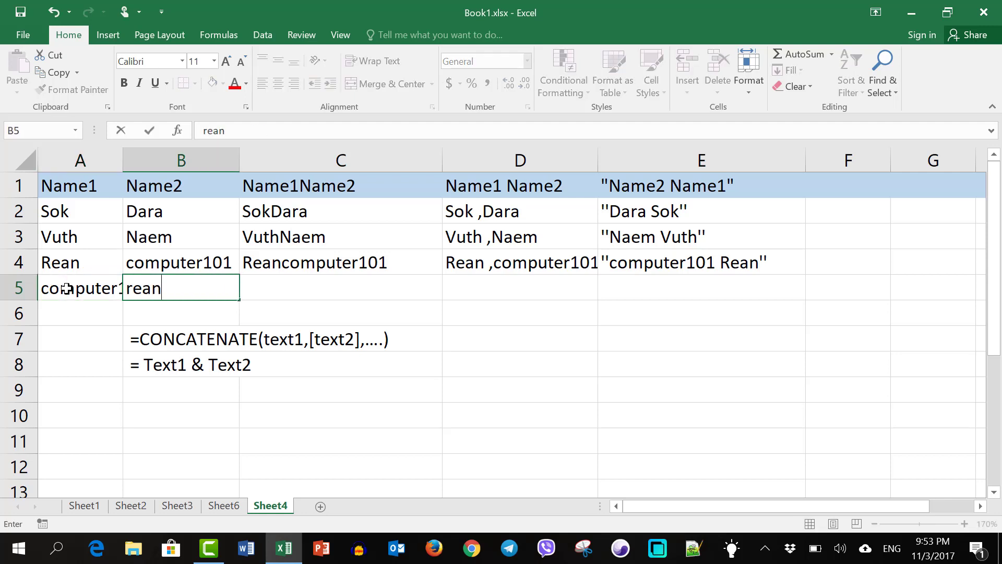
{"action": "key", "text": "Return"}
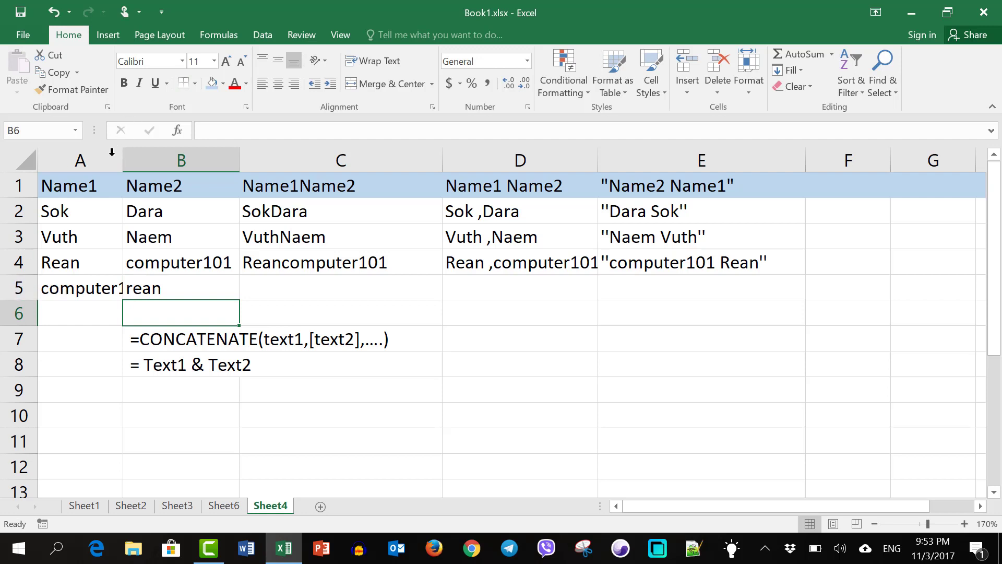
{"action": "left_click_drag", "start_coordinate": [119, 160], "coordinate": [142, 161]}
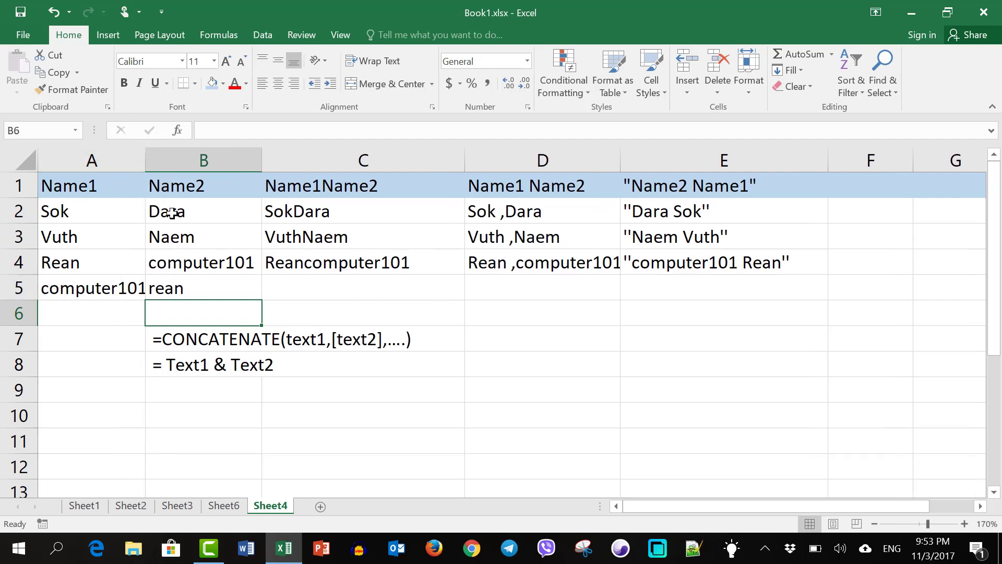
{"action": "left_click_drag", "start_coordinate": [145, 161], "coordinate": [154, 163]}
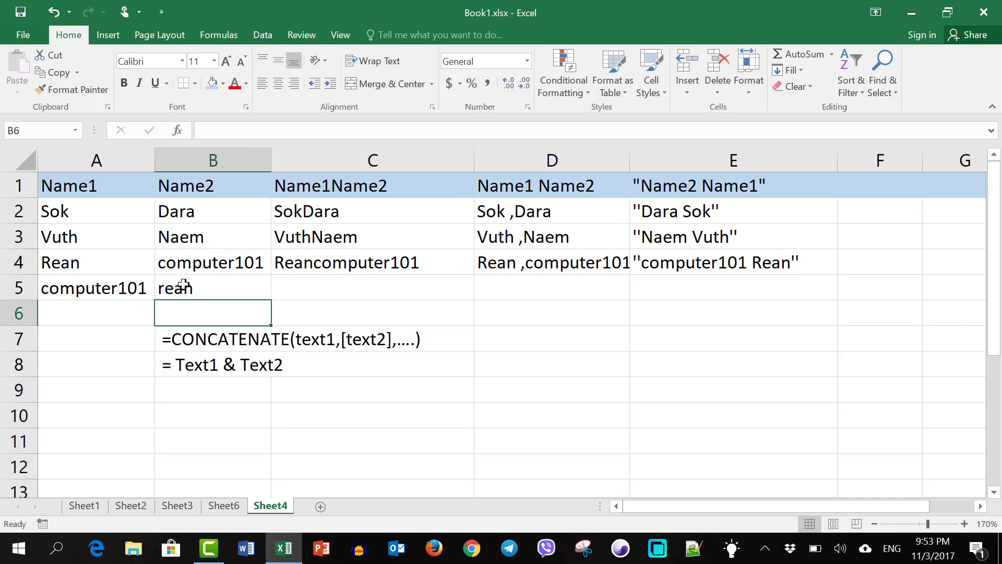
{"action": "left_click", "coordinate": [287, 292]}
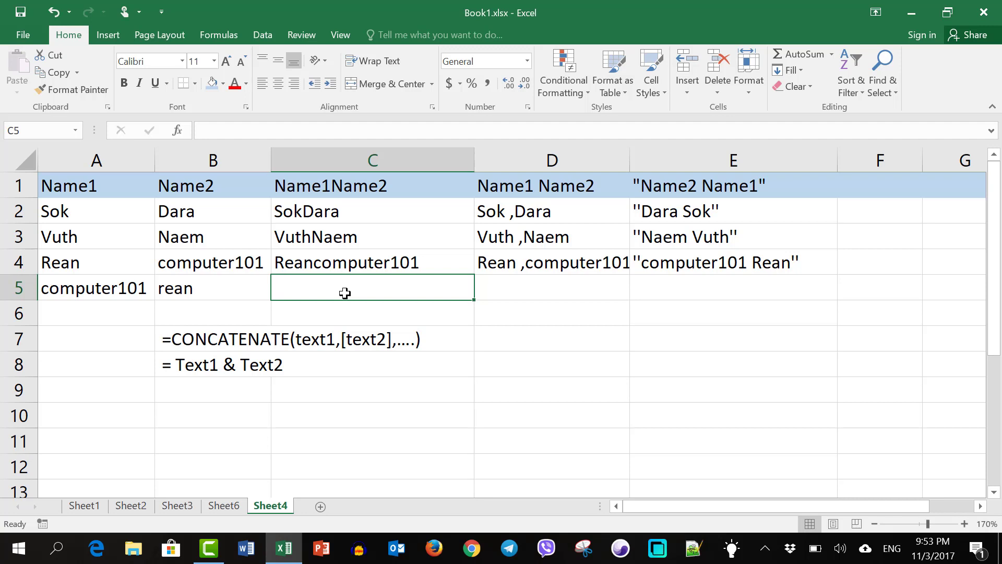
Enter =A5 & B5 in C5, then swap & for + to show the #VALUE! error
{"action": "type", "text": "="}
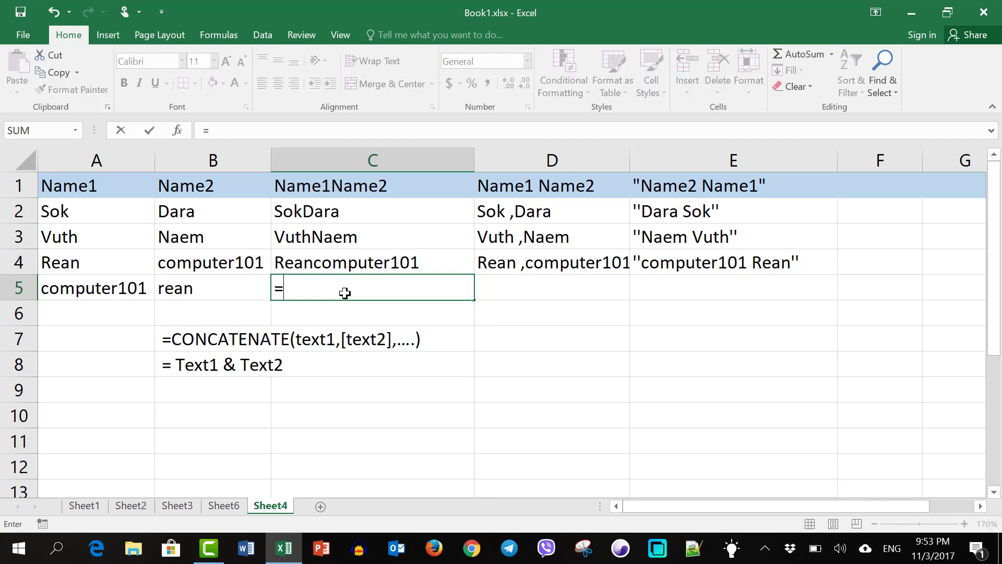
{"action": "type", "text": "A"}
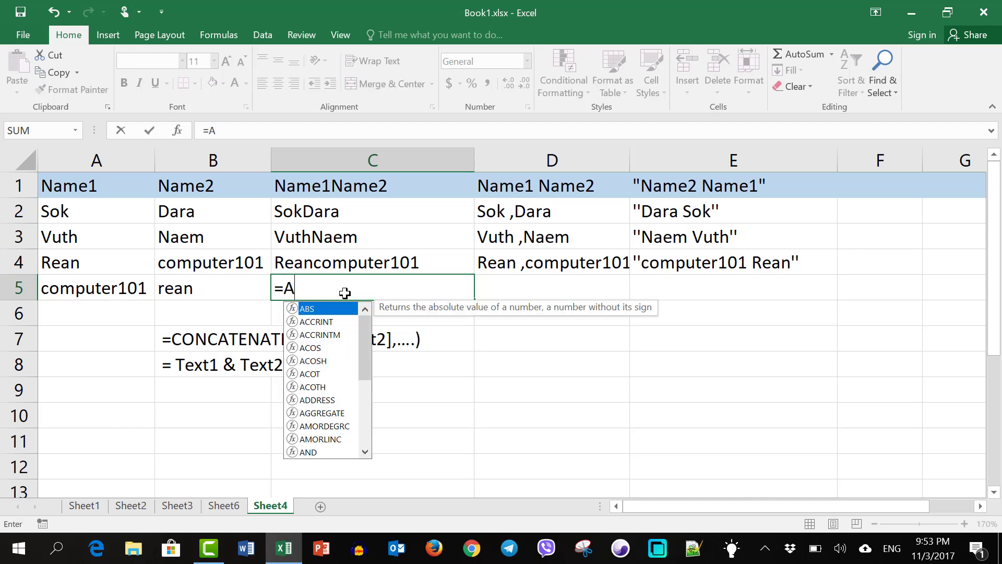
{"action": "type", "text": "5"}
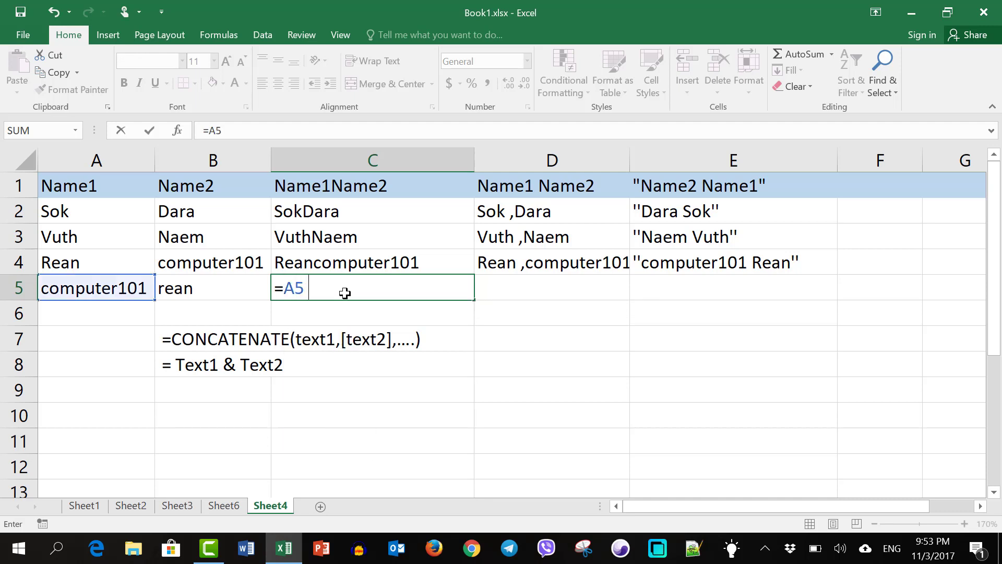
{"action": "type", "text": " & "}
{"action": "type", "text": "B"}
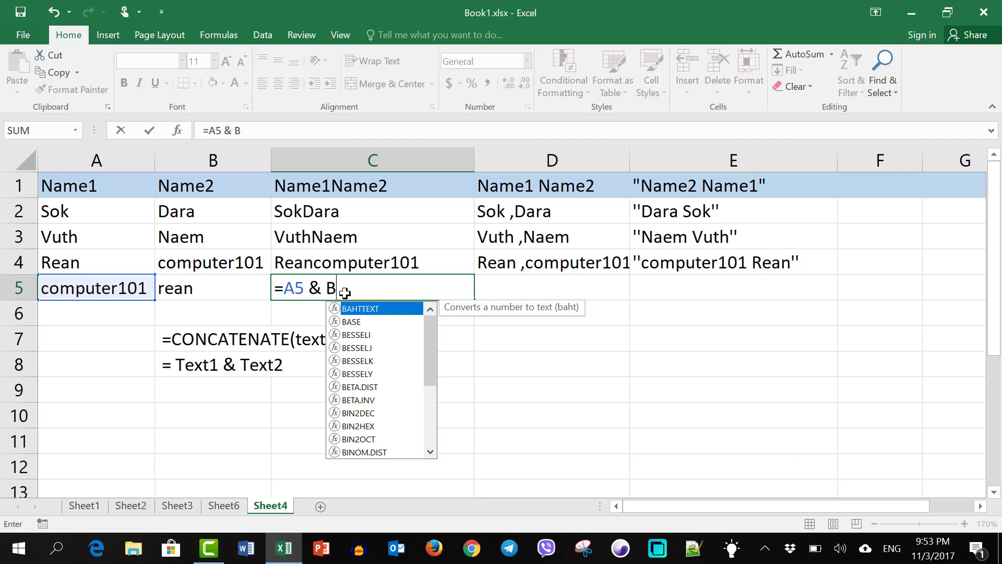
{"action": "type", "text": "5"}
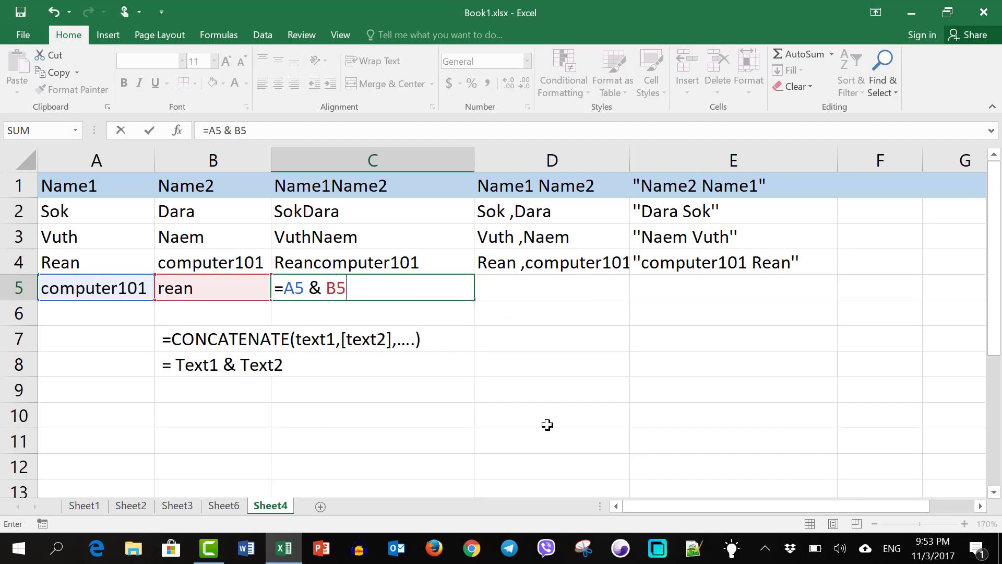
{"action": "key", "text": "Return"}
{"action": "key", "text": "Up"}
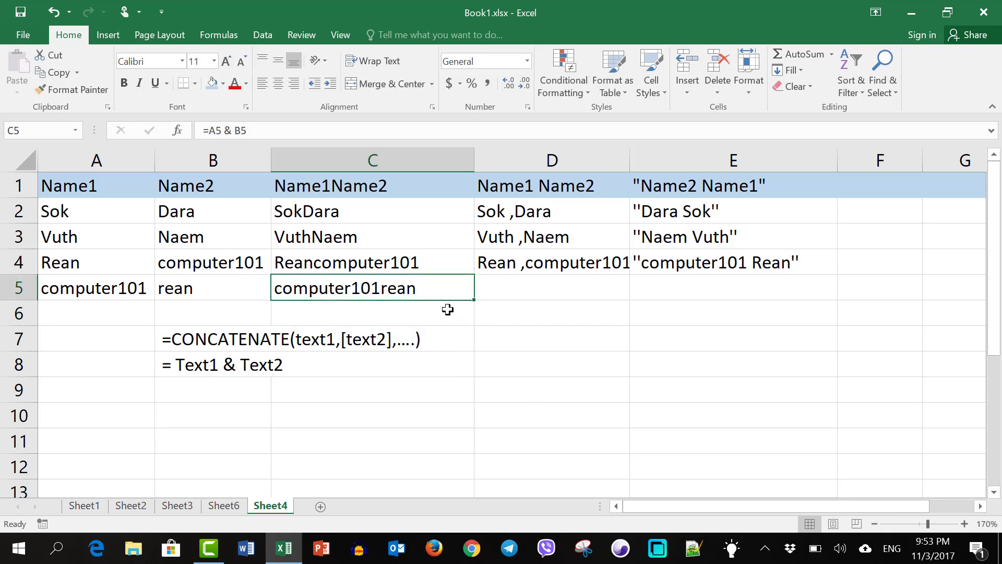
{"action": "double_click", "coordinate": [432, 291]}
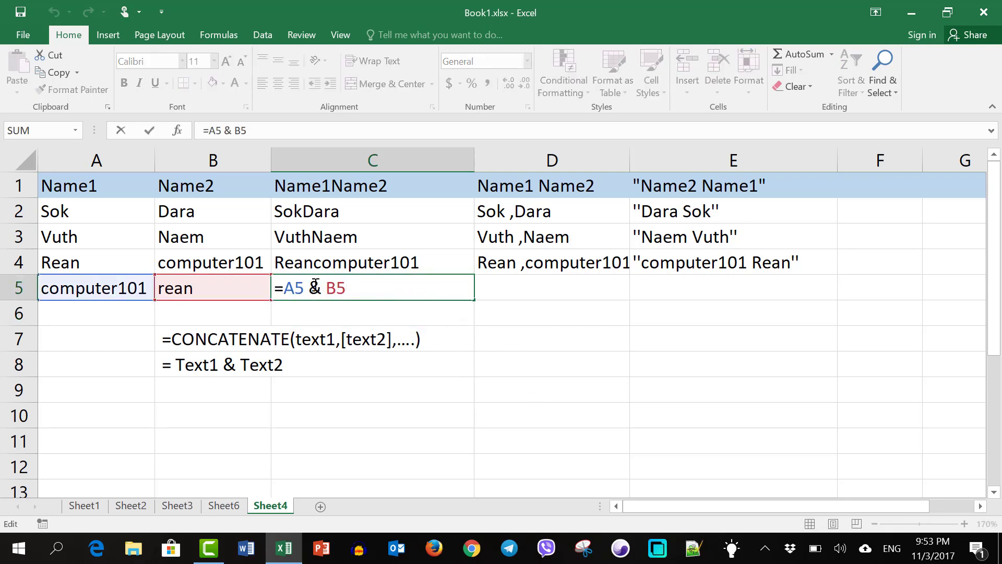
{"action": "left_click_drag", "start_coordinate": [321, 286], "coordinate": [308, 287]}
{"action": "type", "text": "+"}
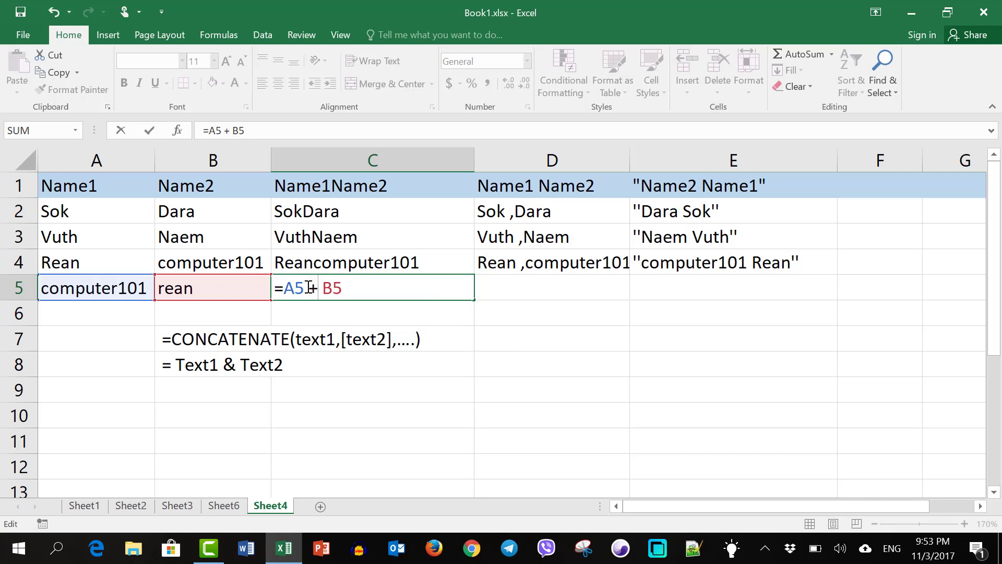
{"action": "key", "text": "Return"}
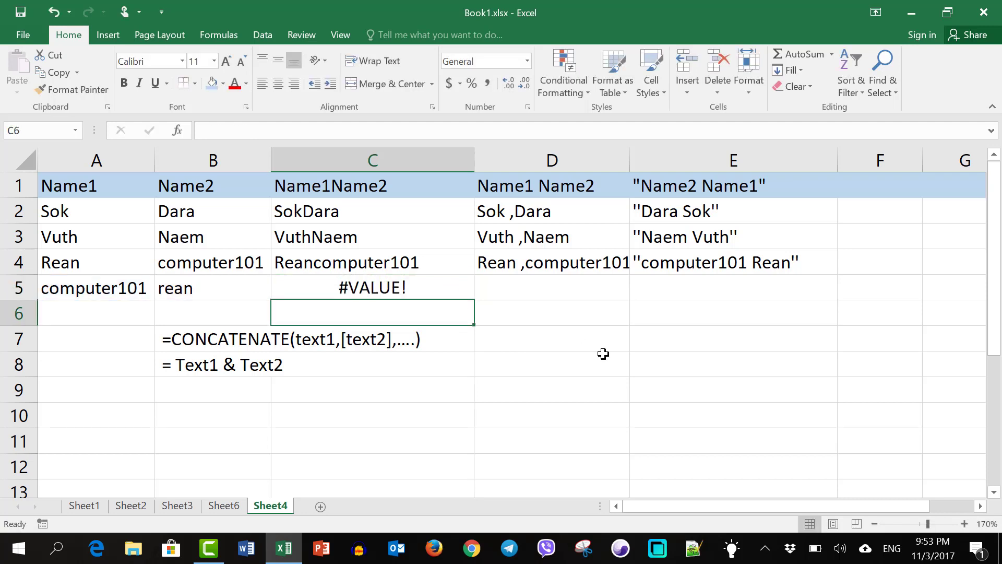
{"action": "key", "text": "Up"}
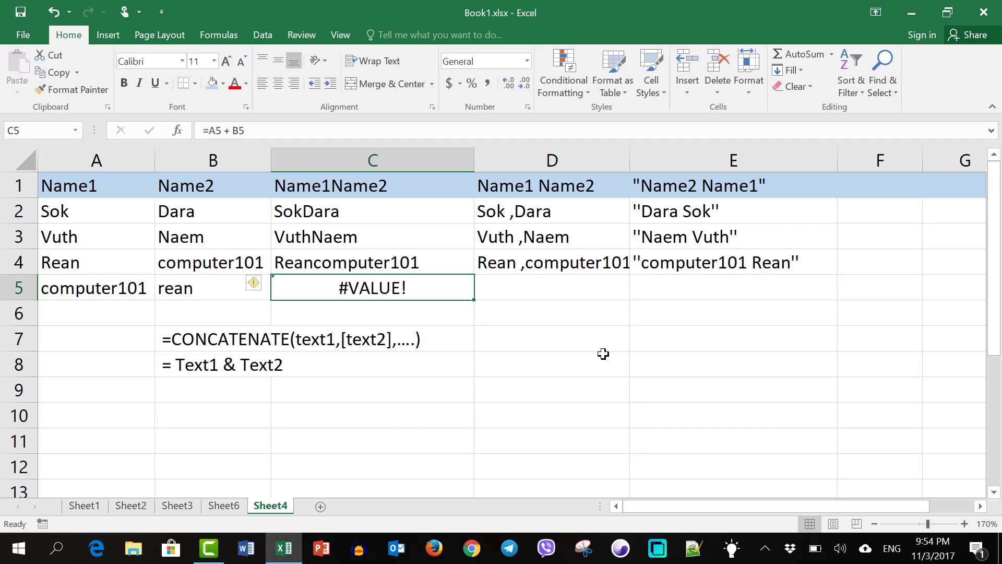
Restore the & operator in C5 so it shows computer101rean
{"action": "double_click", "coordinate": [370, 291]}
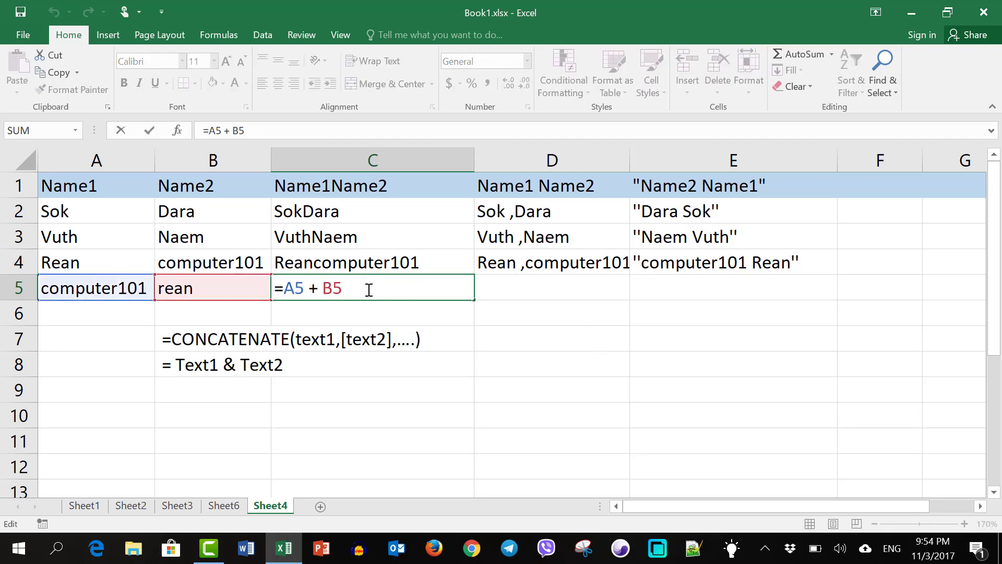
{"action": "key", "text": "Left"}
{"action": "key", "text": "Left"}
{"action": "key", "text": "Left"}
{"action": "key", "text": "BackSpace"}
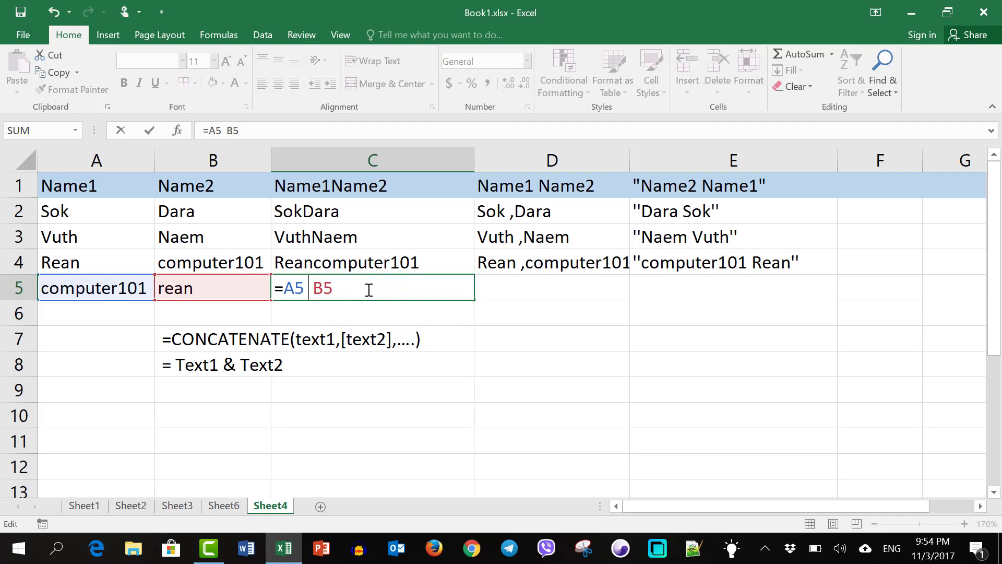
{"action": "type", "text": "&"}
{"action": "key", "text": "Return"}
{"action": "left_click", "coordinate": [368, 291]}
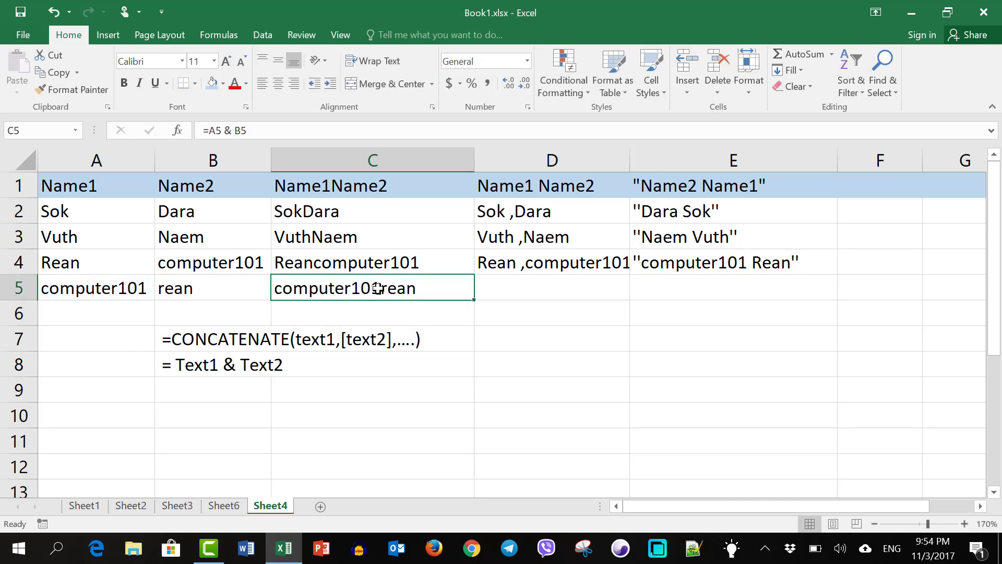
{"action": "left_click", "coordinate": [539, 289]}
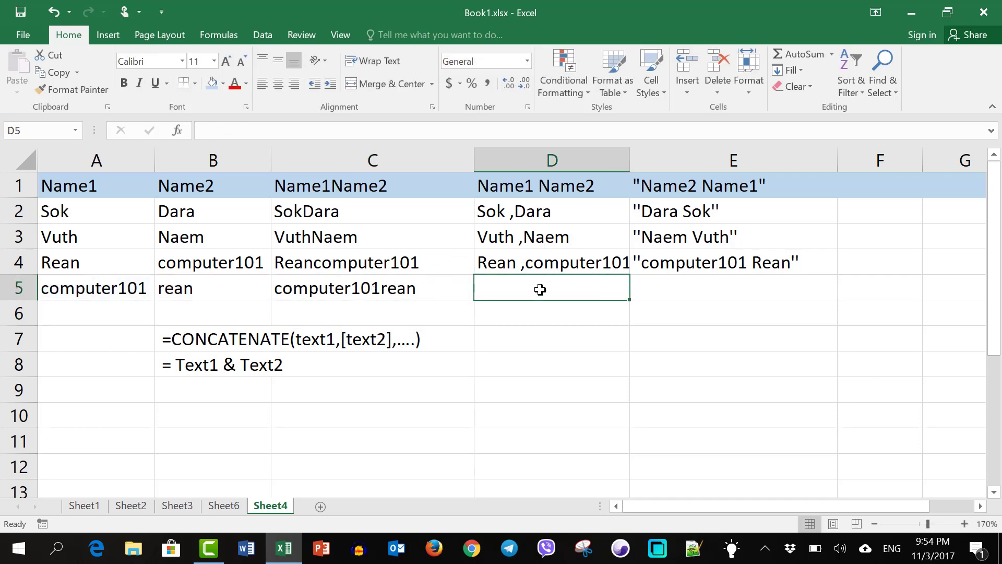
Enter =A5 & " " & B5 in D5 to show computer101 rean
{"action": "type", "text": "="}
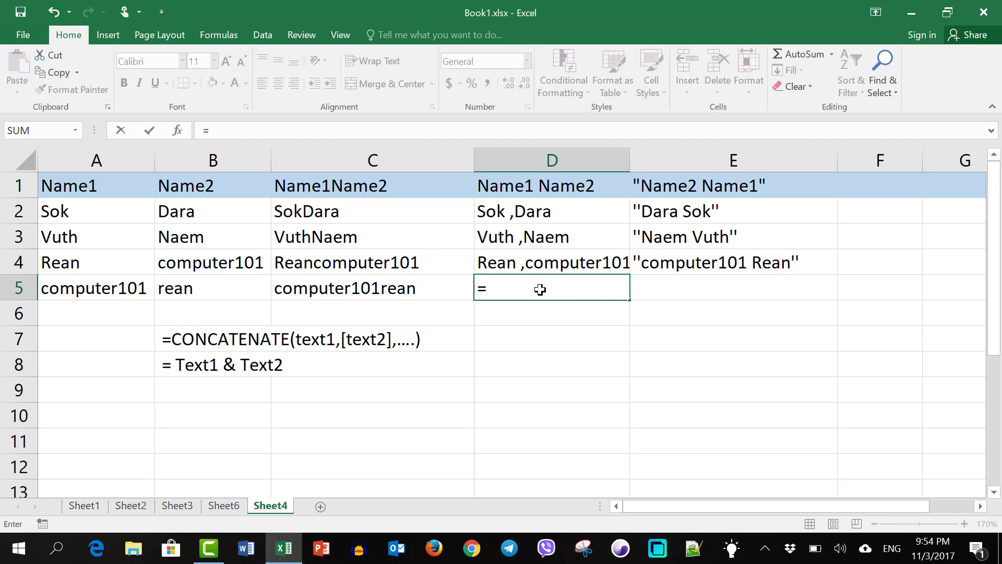
{"action": "type", "text": "a"}
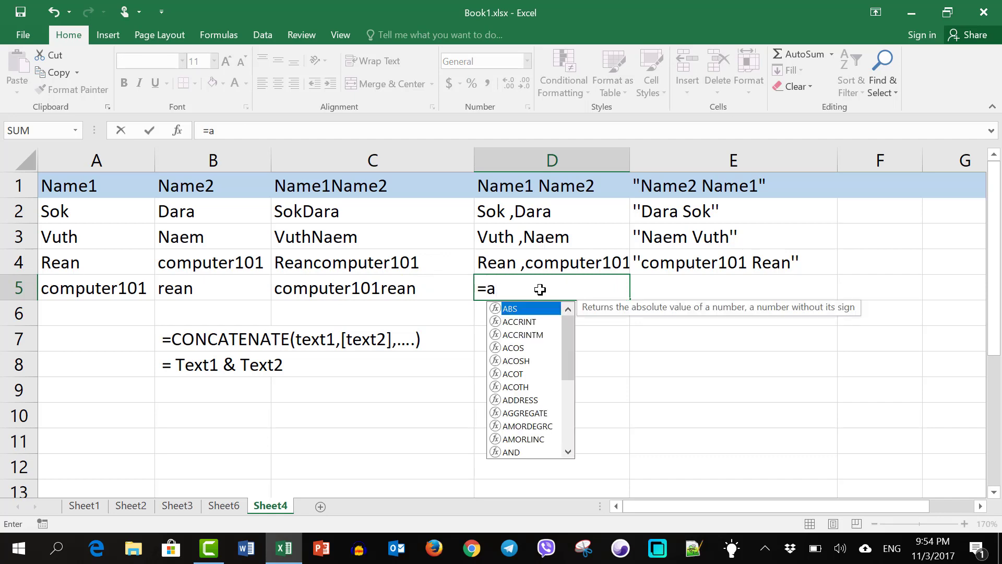
{"action": "type", "text": "5 "}
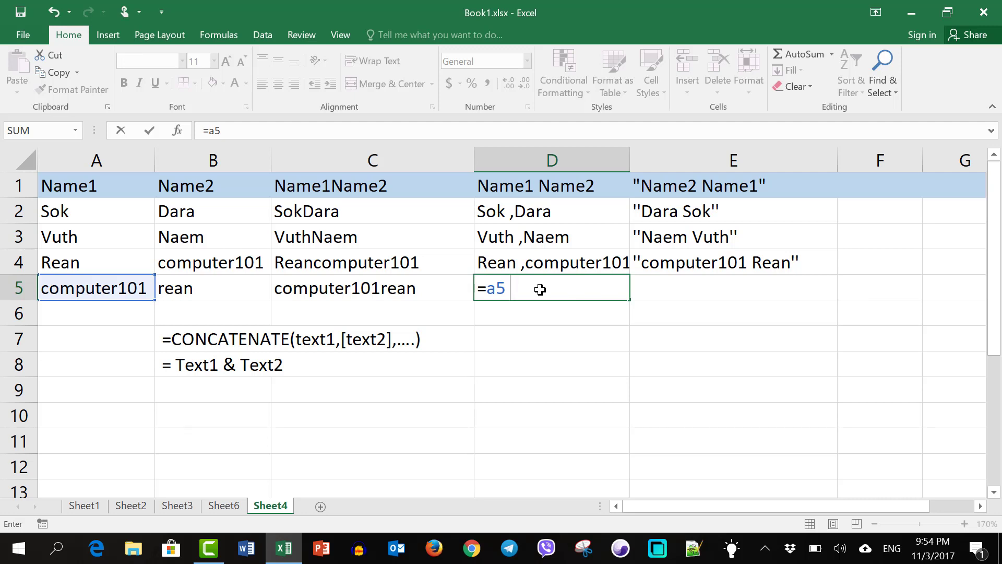
{"action": "type", "text": "& "}
{"action": "type", "text": "\"\""}
{"action": "key", "text": "ctrl+Return"}
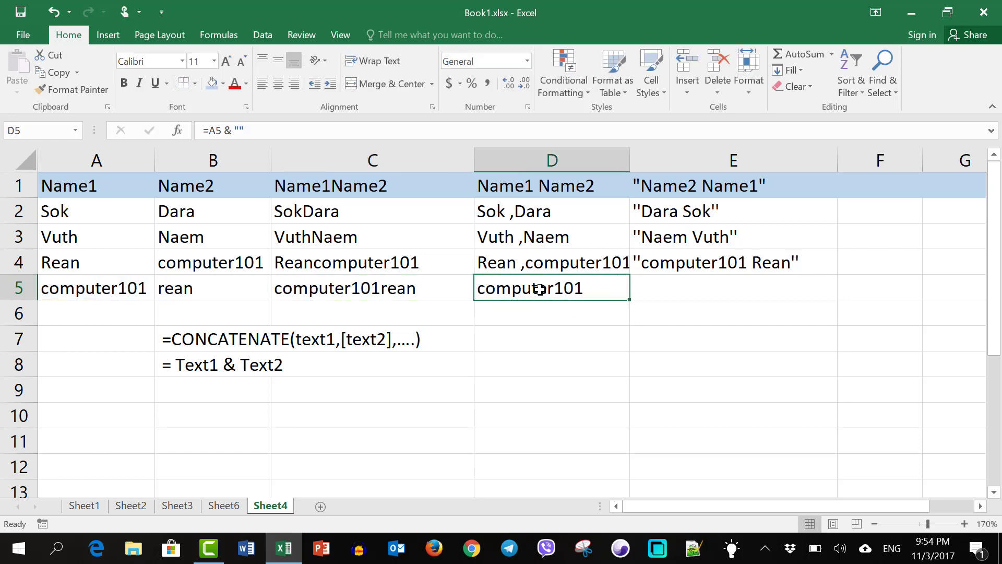
{"action": "double_click", "coordinate": [540, 289]}
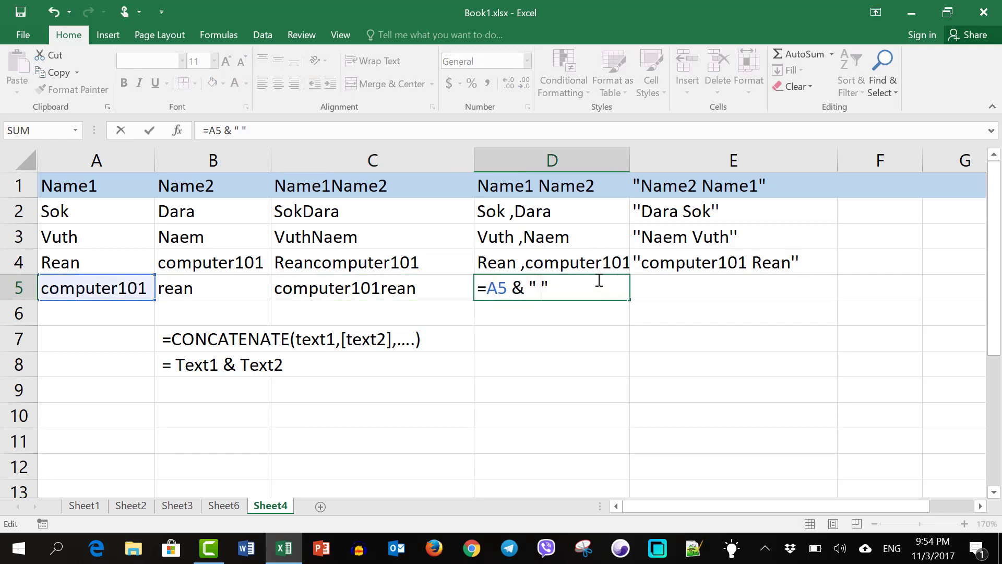
{"action": "type", "text": " & "}
{"action": "type", "text": "B"}
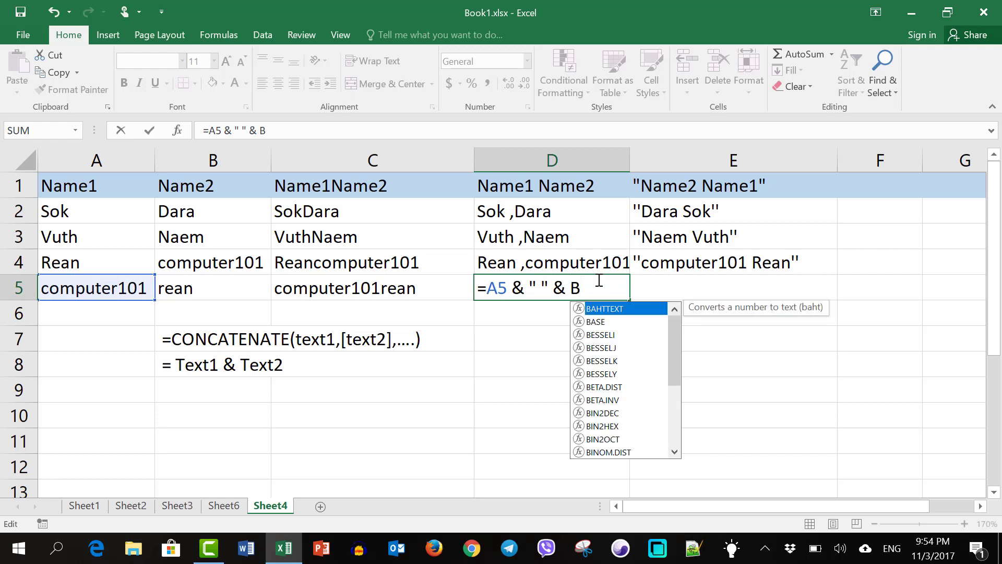
{"action": "type", "text": "5"}
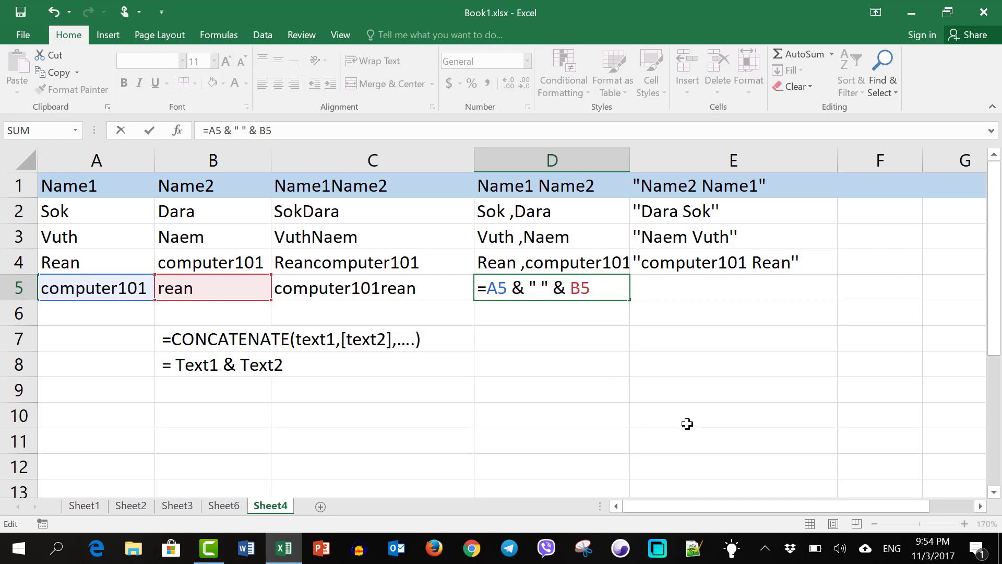
{"action": "key", "text": "Return"}
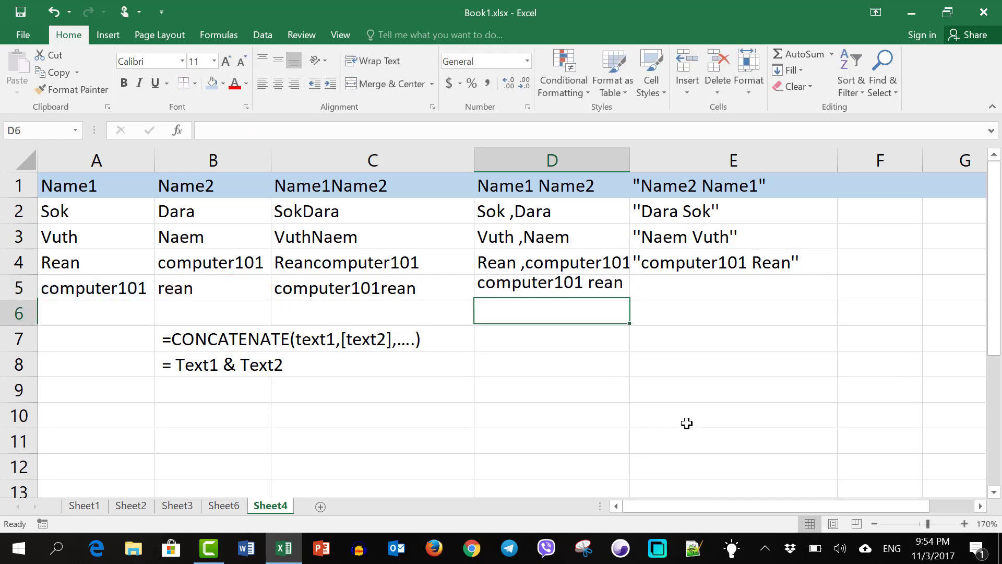
{"action": "left_click", "coordinate": [661, 281]}
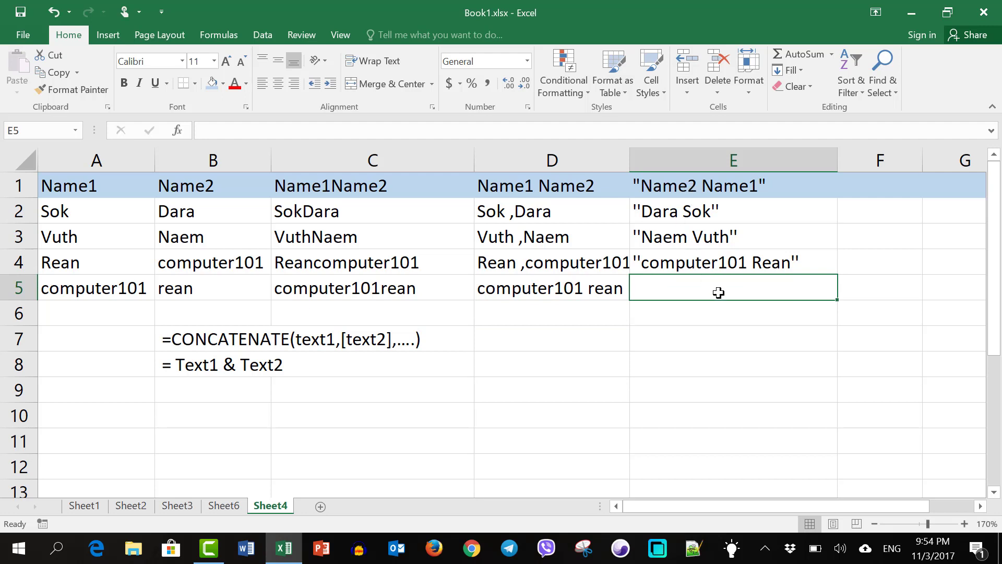
Enter ="""" & B5 & " " & A5 & """" in E5 and review the formula
{"action": "type", "text": "="}
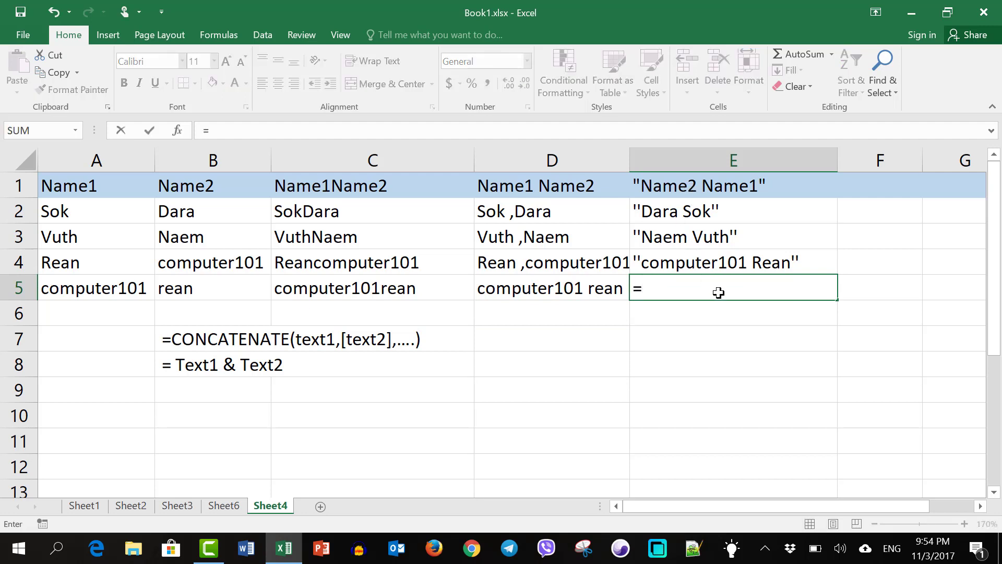
{"action": "type", "text": "\"\""}
{"action": "left_click", "coordinate": [650, 287]}
{"action": "type", "text": "\"\""}
{"action": "type", "text": " & "}
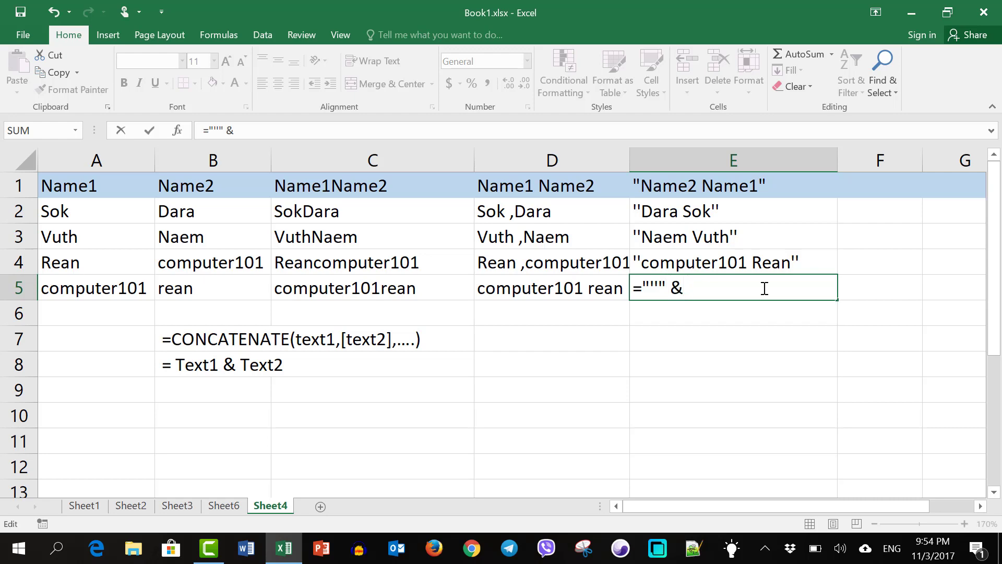
{"action": "type", "text": "re"}
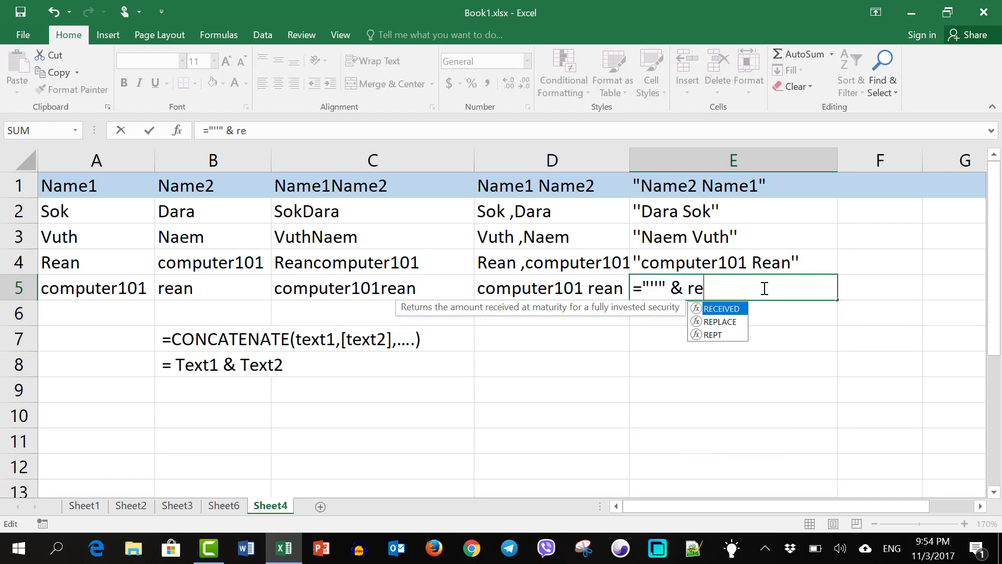
{"action": "type", "text": "a"}
{"action": "key", "text": "BackSpace"}
{"action": "key", "text": "BackSpace"}
{"action": "key", "text": "BackSpace"}
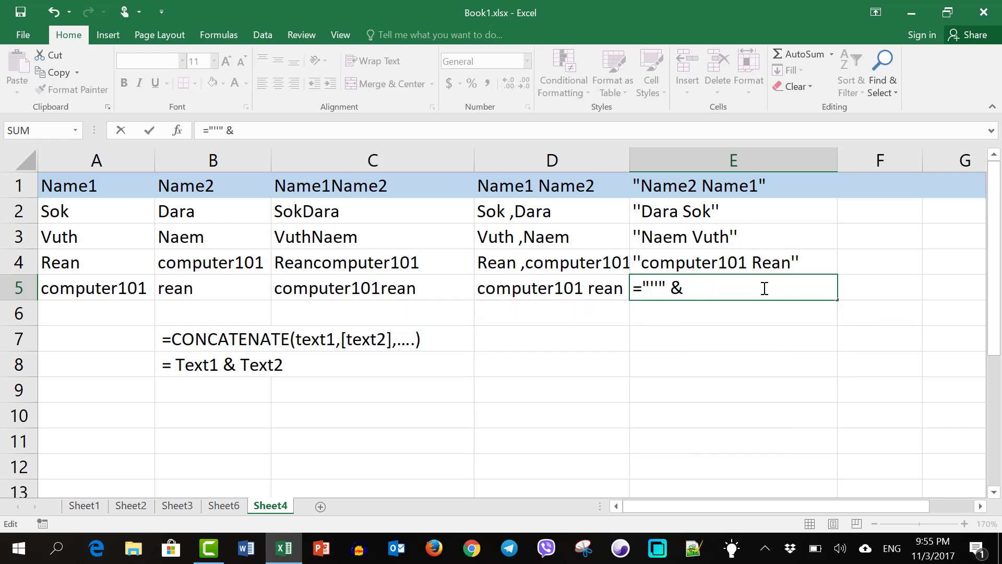
{"action": "type", "text": "A"}
{"action": "key", "text": "BackSpace"}
{"action": "type", "text": "B5"}
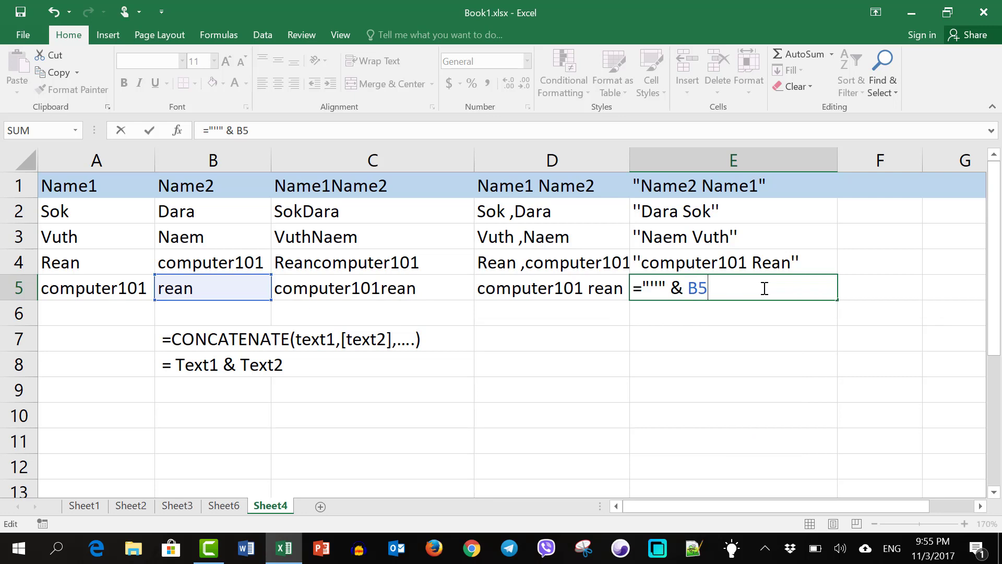
{"action": "type", "text": " & "}
{"action": "type", "text": "\" \" "}
{"action": "type", "text": "& "}
{"action": "type", "text": "A"}
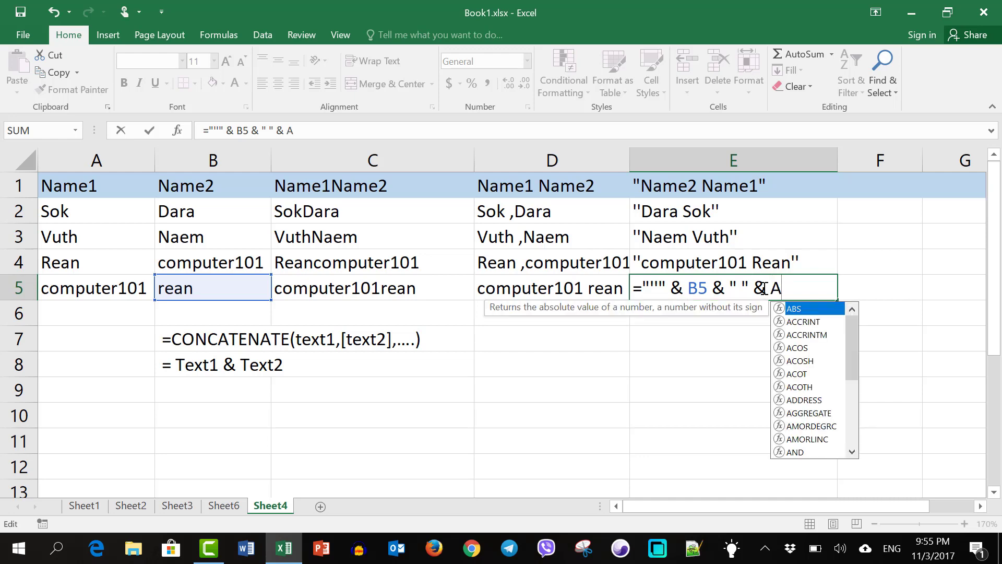
{"action": "type", "text": "5& "}
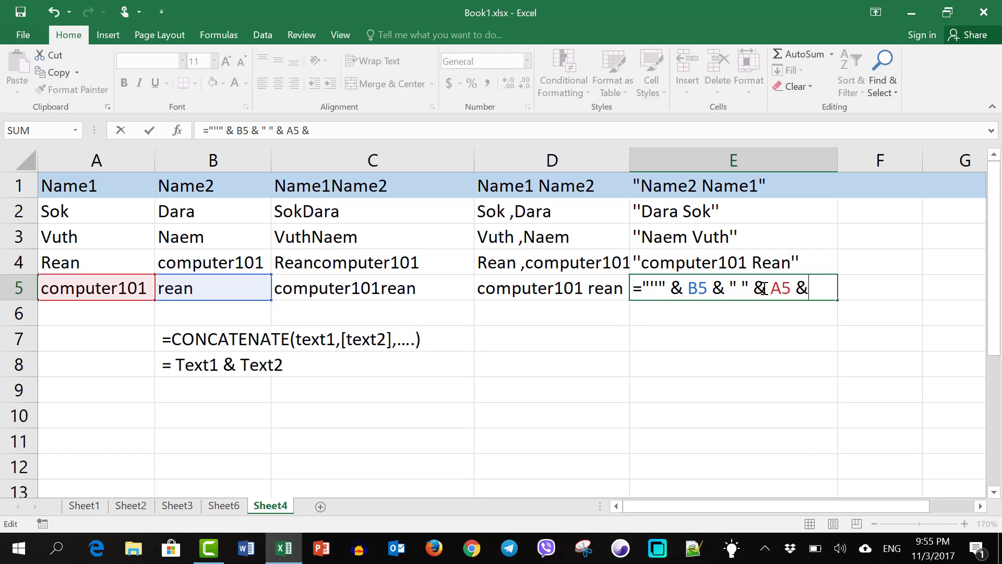
{"action": "type", "text": "\""}
{"action": "type", "text": "\""}
{"action": "type", "text": "\""}
{"action": "type", "text": "\"\""}
{"action": "key", "text": "Return"}
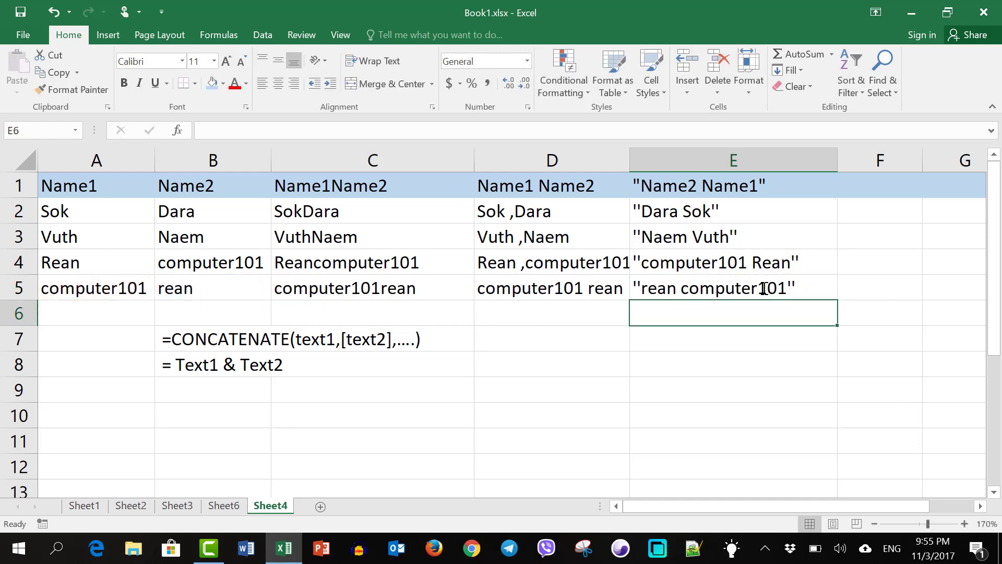
{"action": "left_click", "coordinate": [782, 292]}
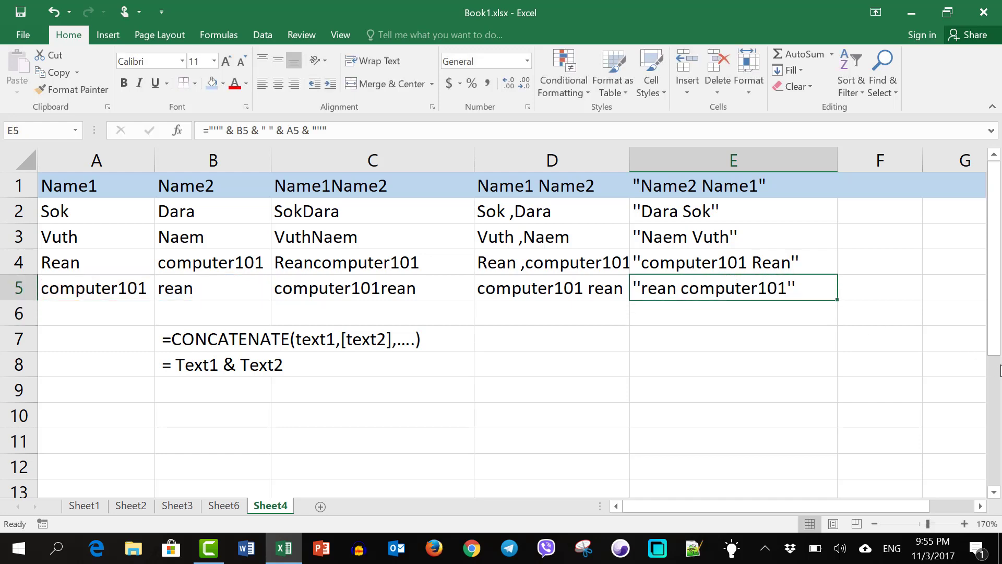
{"action": "double_click", "coordinate": [826, 291]}
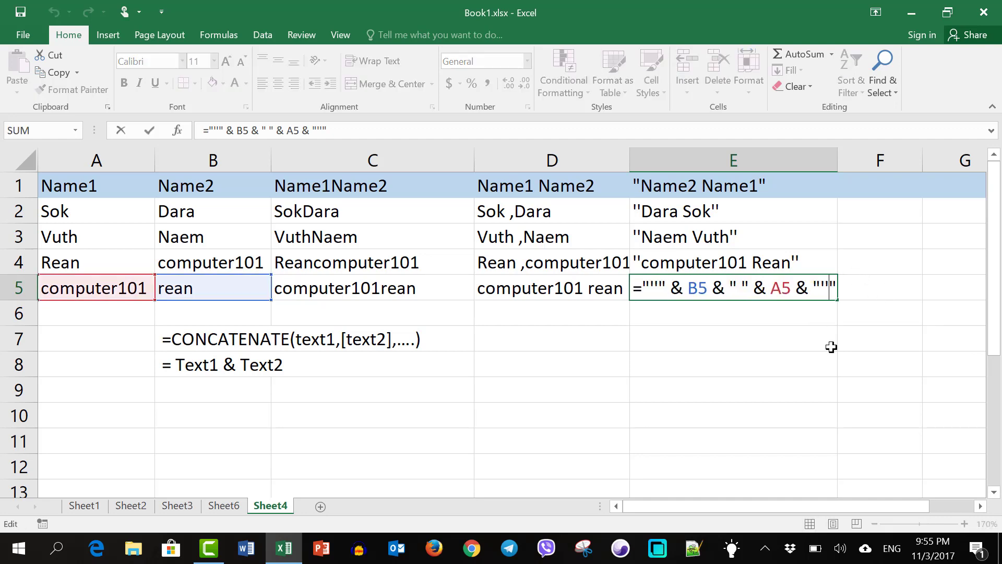